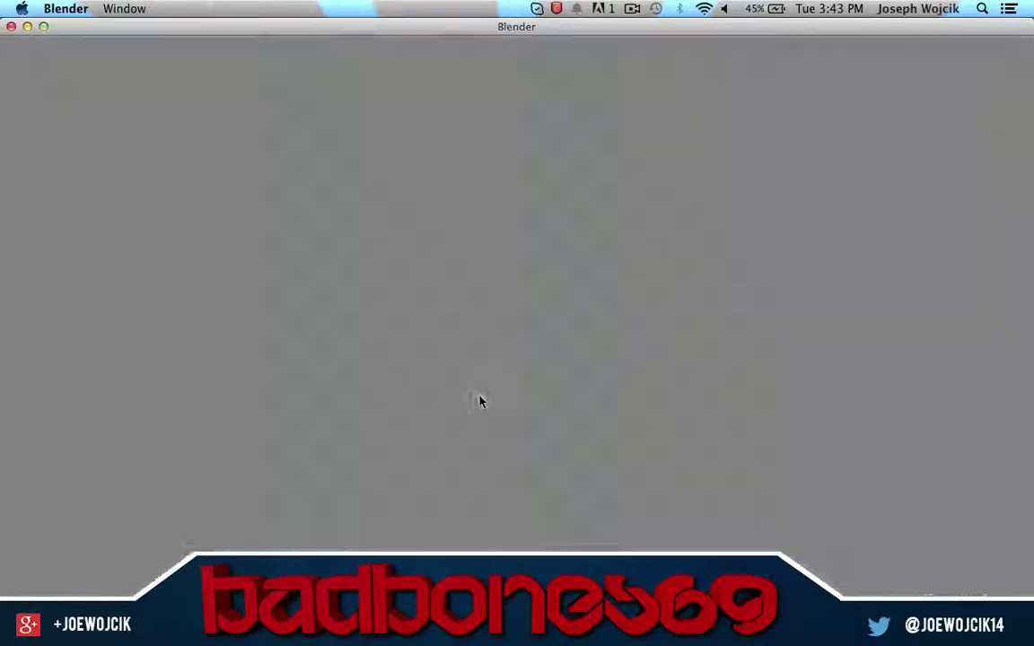
Step: Open the recent file Player Maker.blend with the Minecraft character rig
key("ctrl+shift+o")
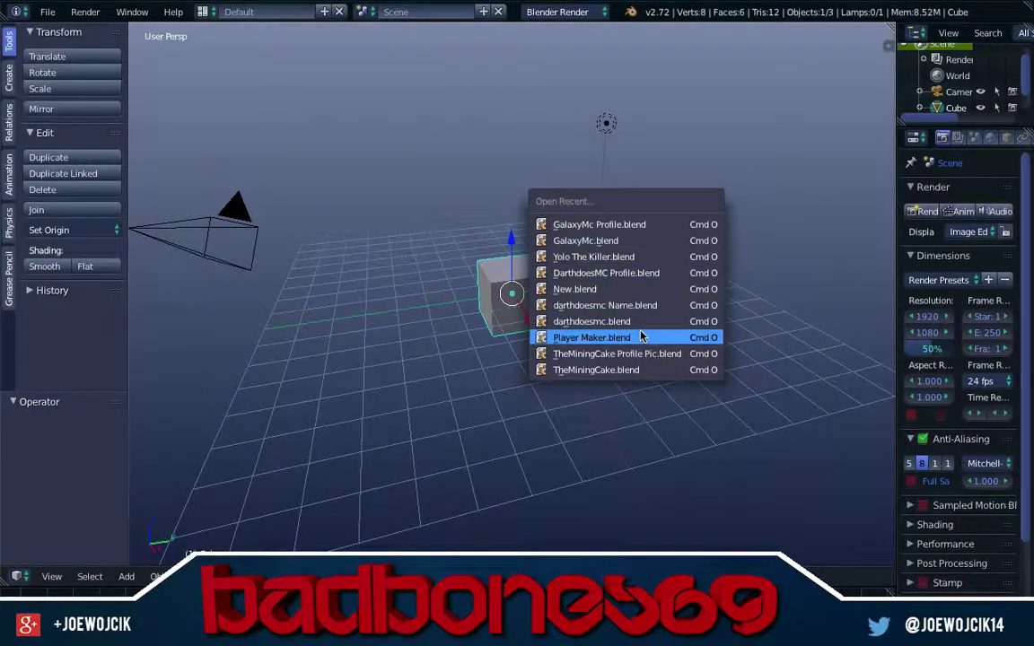
left_click(588, 338)
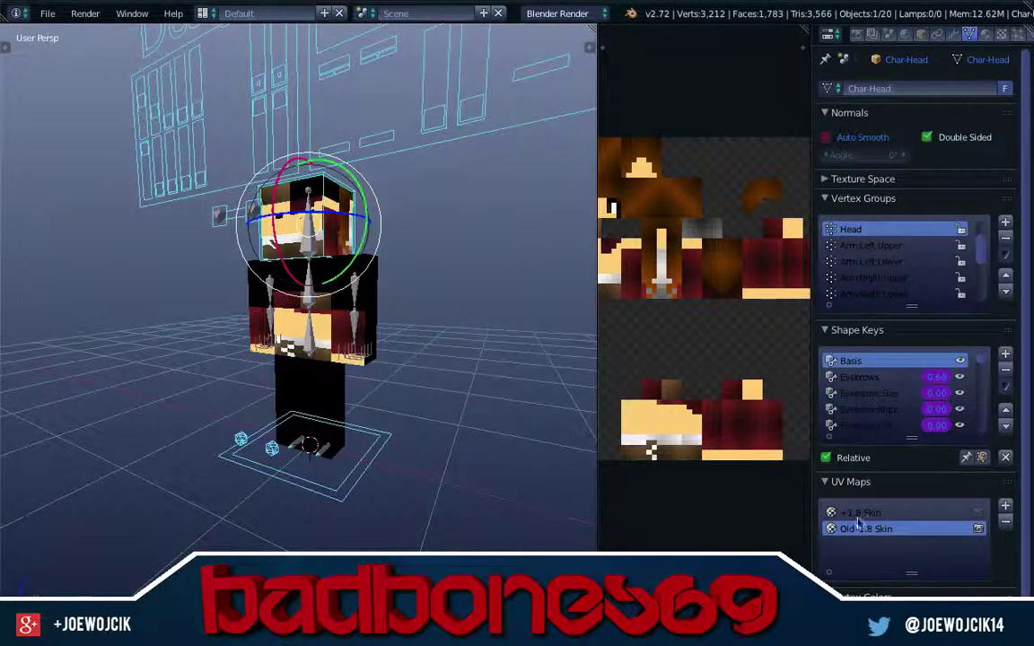
Step: Replace the skin texture with the blue white-dotted shirt skin from the People folder
left_click(709, 564)
left_click(718, 553)
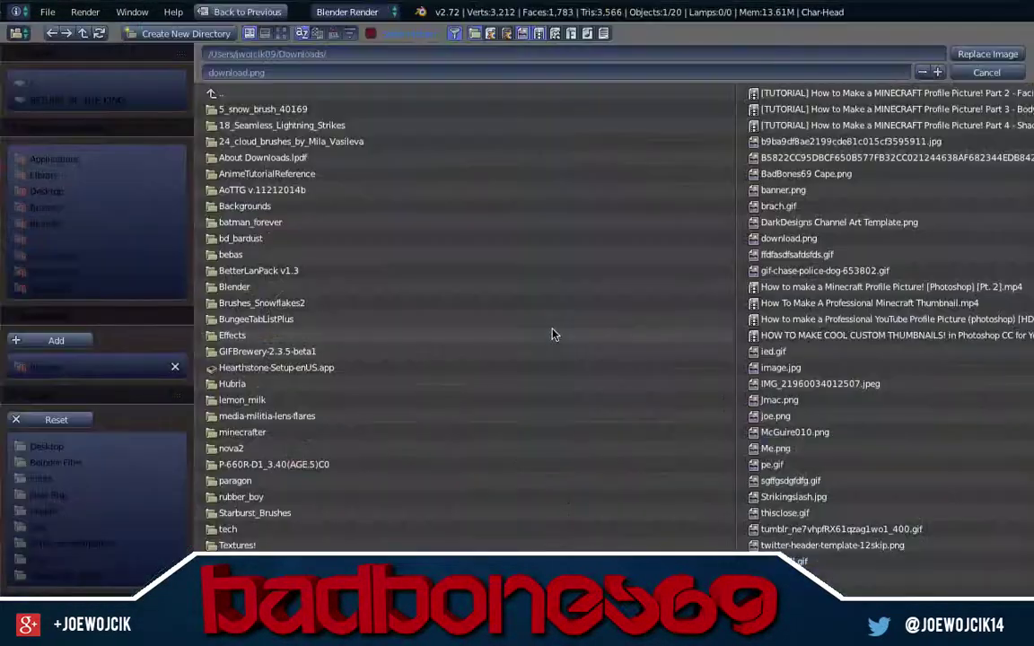
left_click(63, 184)
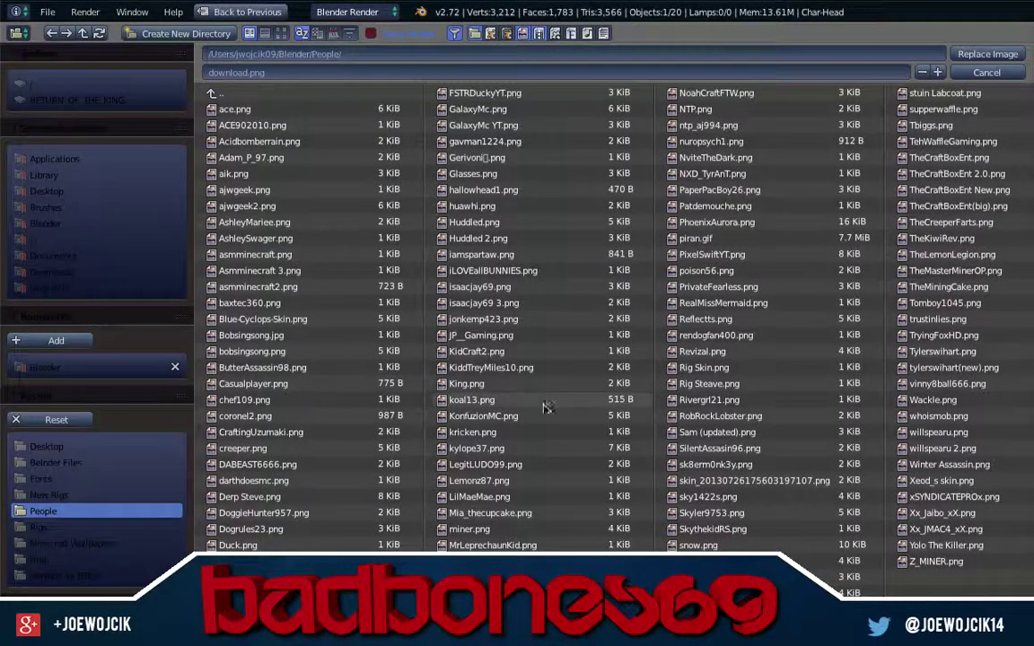
double_click(525, 128)
scroll(463, 286, "up", 5)
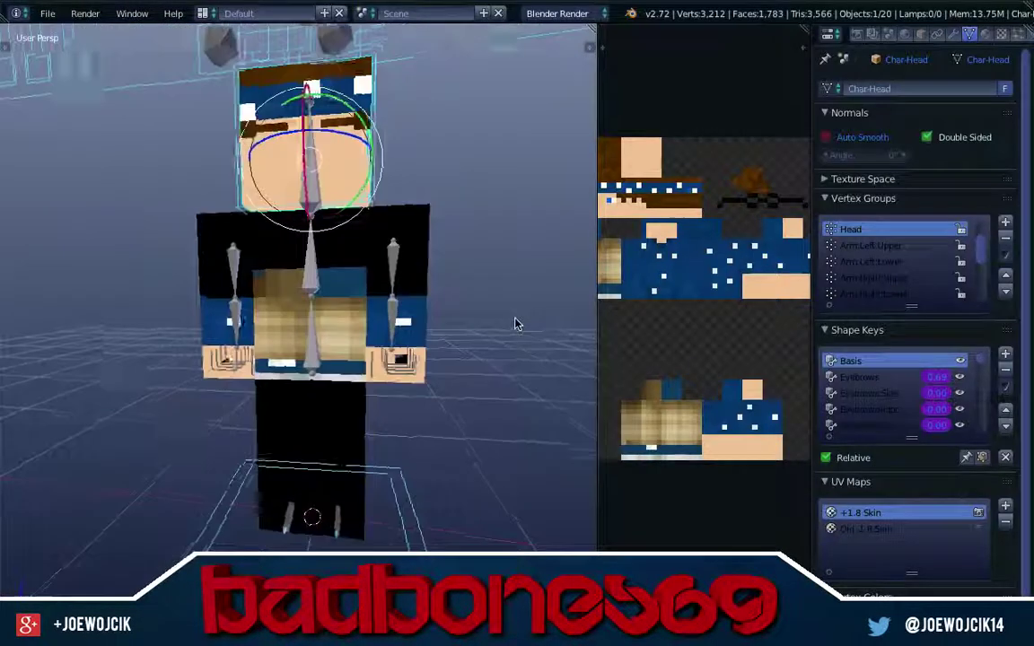
Step: Make the +1.8 Skin UV layout active on the body and hat
right_click(421, 233)
left_click(924, 512)
right_click(359, 135)
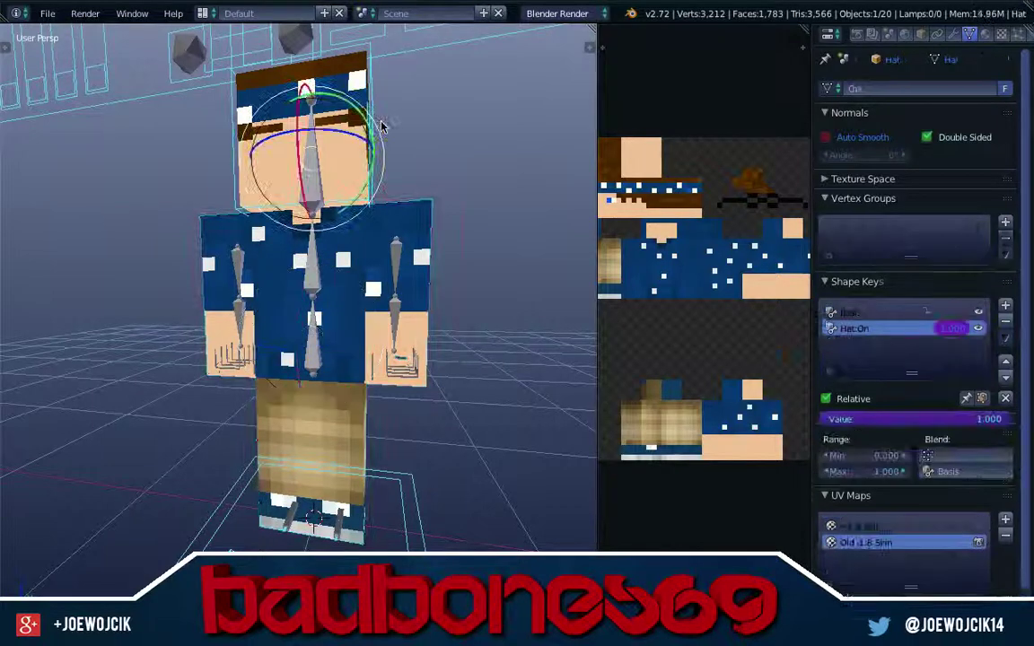
left_click(971, 526)
Step: Put the head in Edit Mode and select both eye faces
right_click(377, 166)
scroll(358, 157, "up", 5)
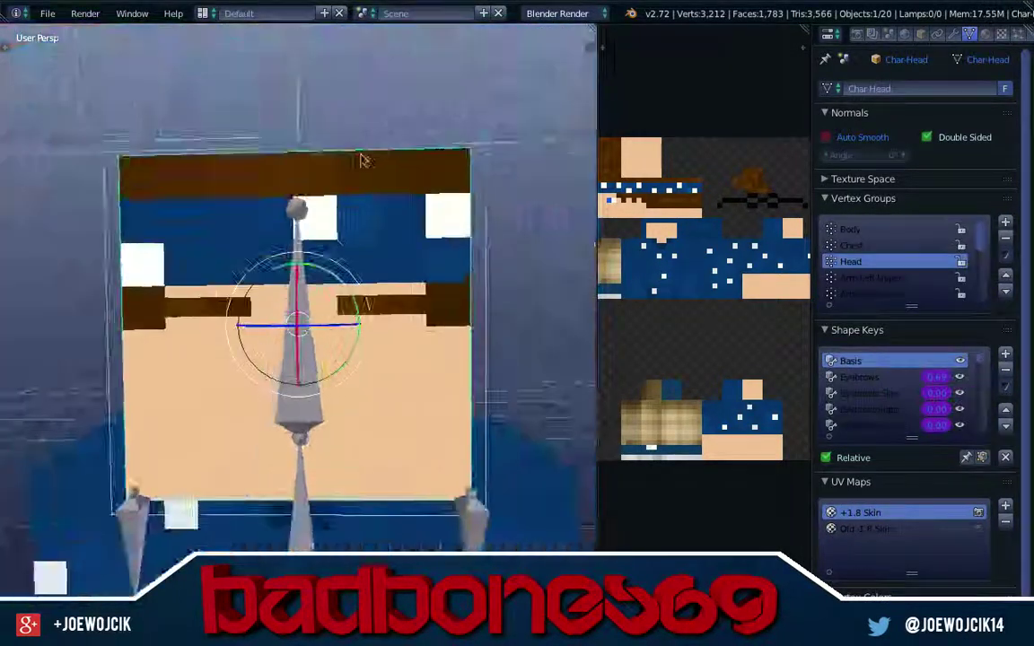
key("Tab")
scroll(358, 157, "up", 3)
right_click(184, 368)
right_click(414, 366, "shift")
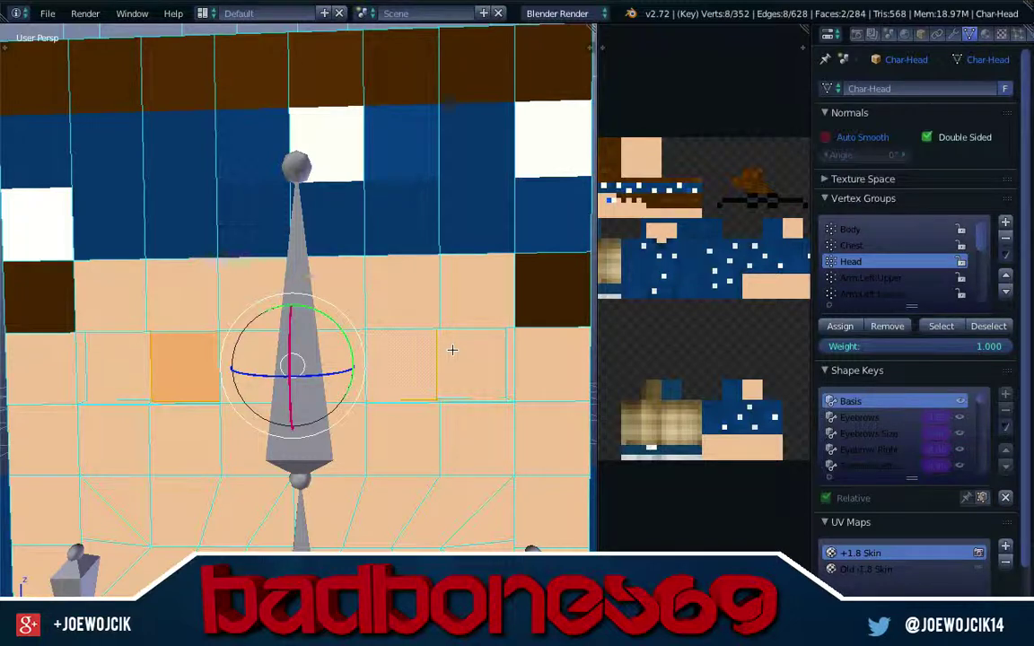
Step: Move the eye face UVs onto the blue and white eye pixels of the skin
scroll(642, 260, "up", 1)
scroll(642, 260, "up", 1)
left_click(857, 34)
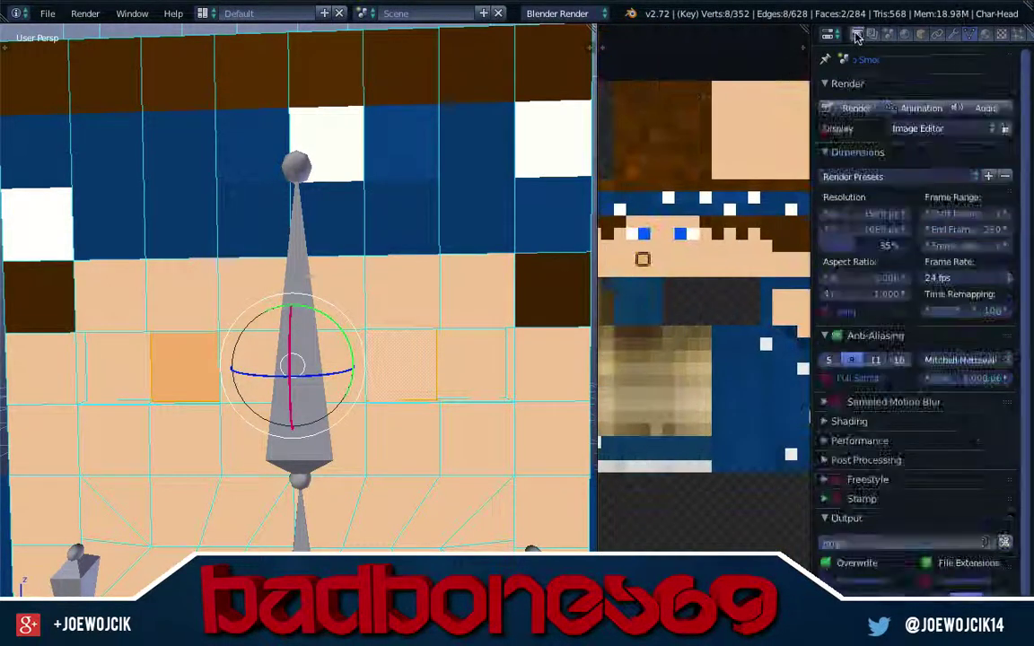
key("g")
left_click(676, 268)
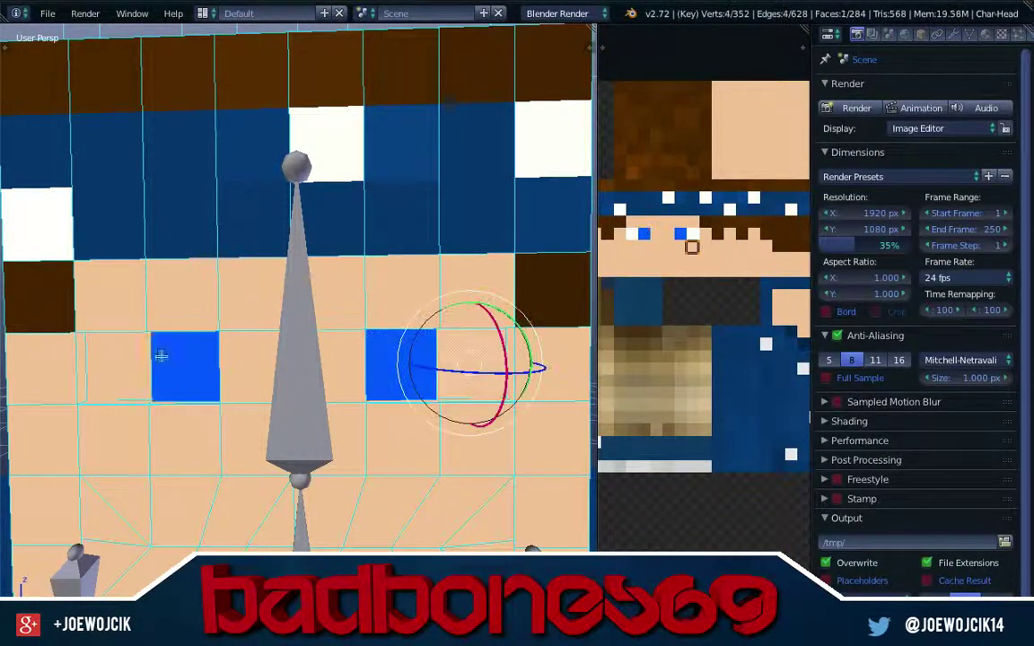
left_click(745, 335)
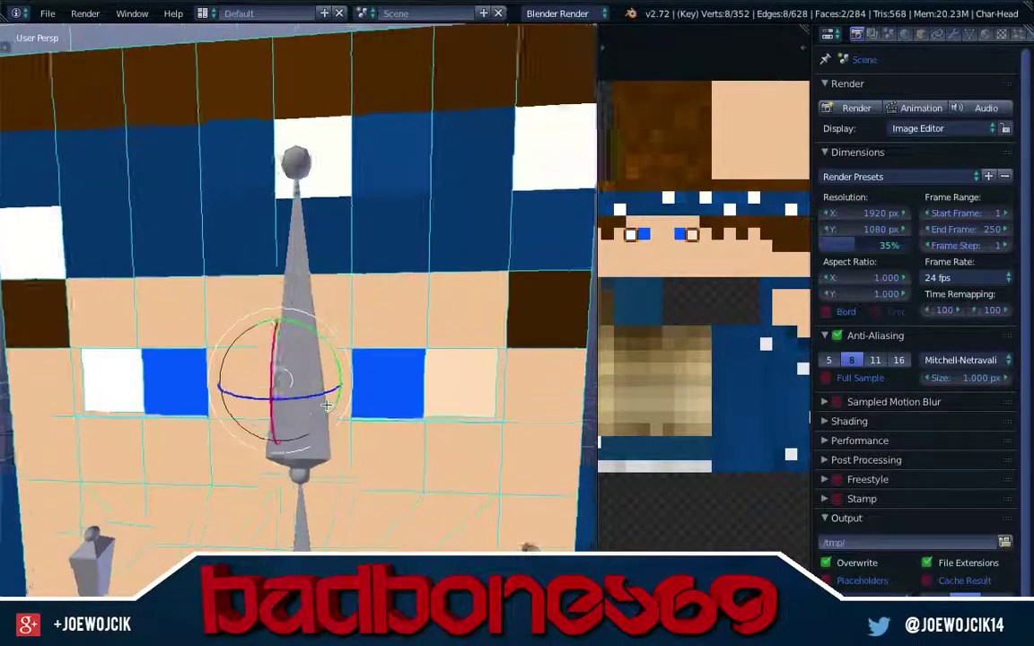
key("a")
Step: Return the head to Object Mode and orbit to inspect the new white-and-blue eyes
scroll(326, 405, "down", 4)
scroll(327, 408, "down", 1)
key("Tab")
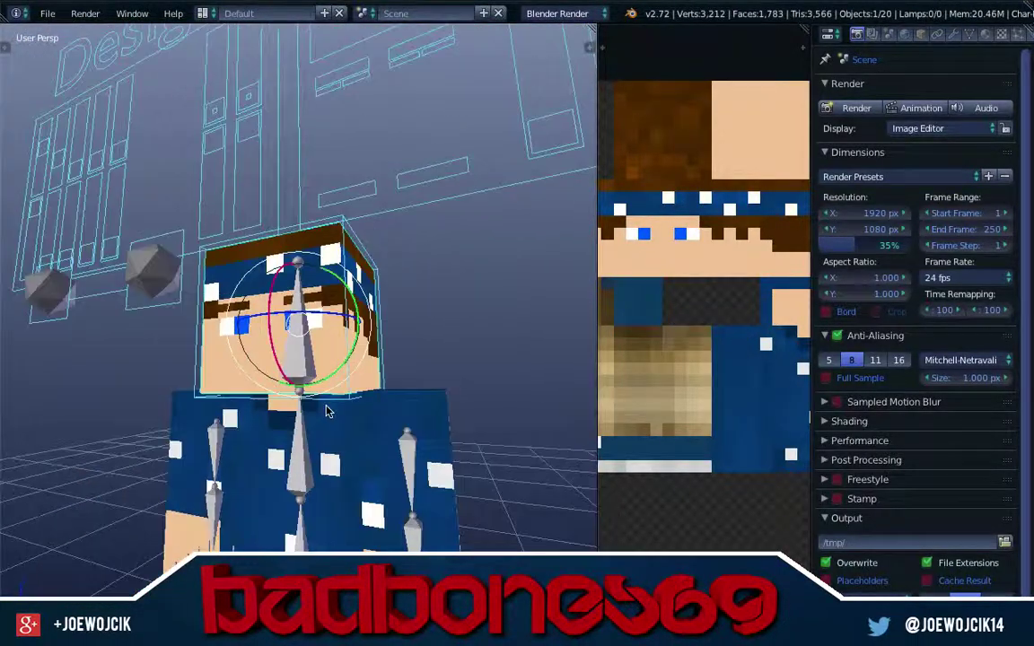
scroll(326, 411, "down", 3)
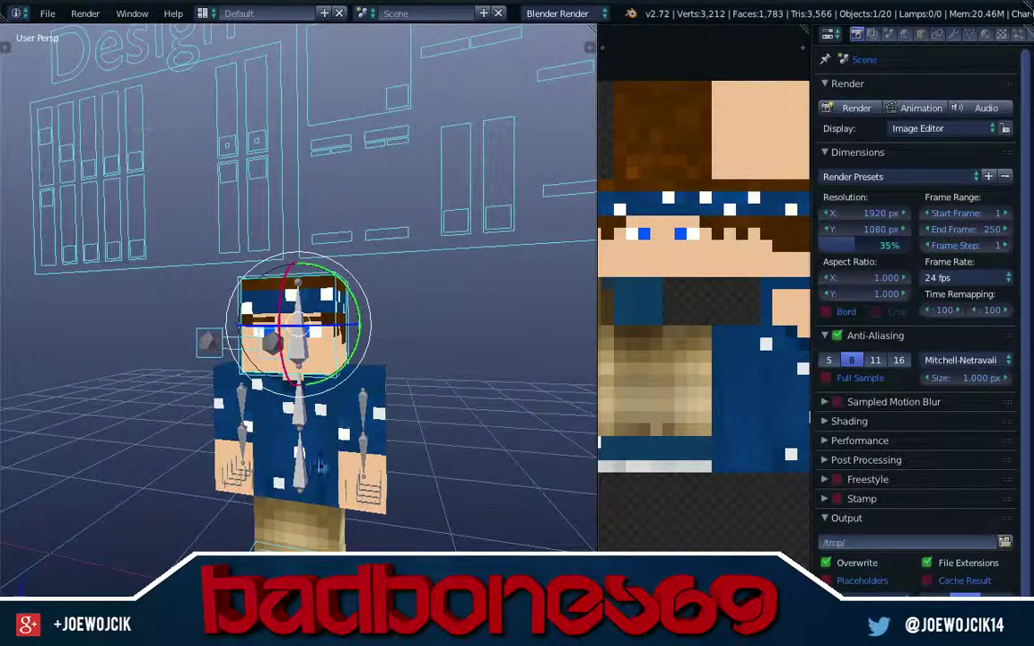
scroll(331, 461, "up", 3)
scroll(332, 463, "up", 2)
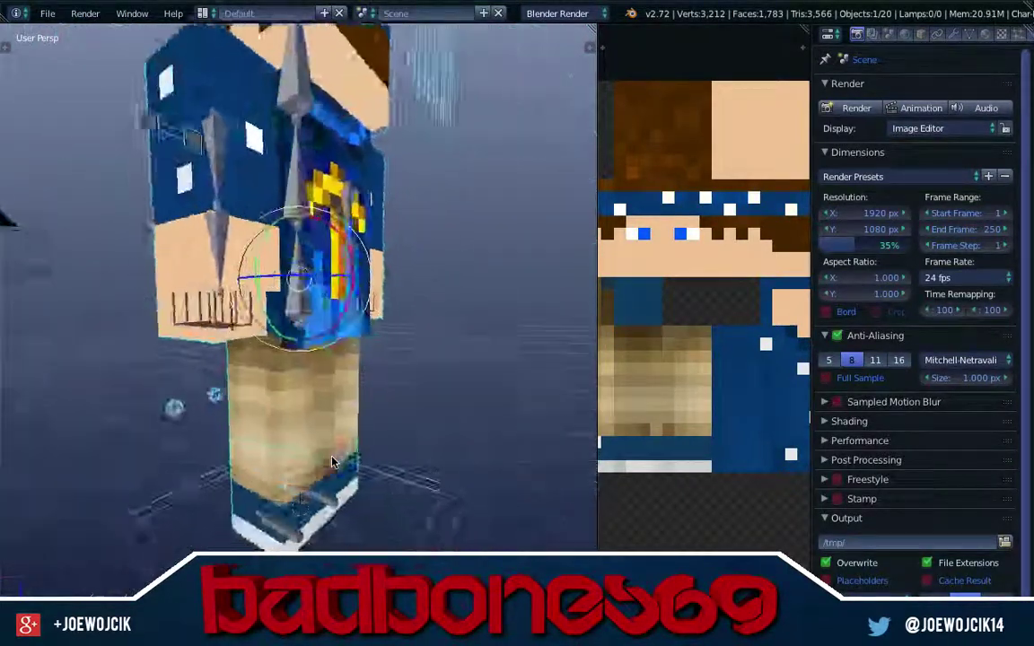
left_click_drag(332, 462, 342, 59)
scroll(342, 59, "up", 3)
scroll(342, 59, "down", 3)
scroll(342, 59, "up", 1)
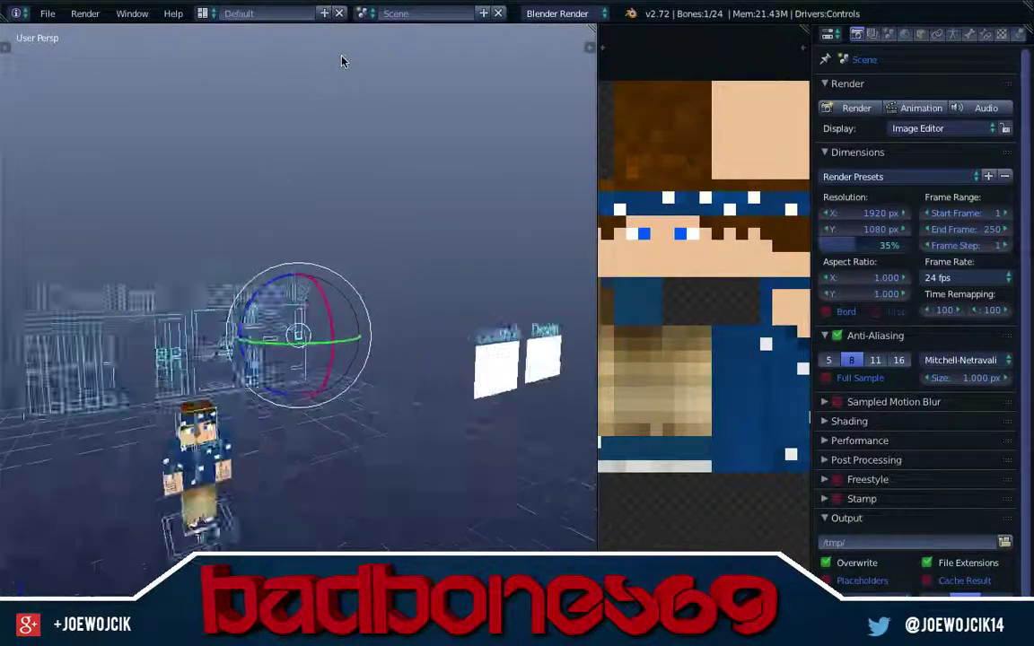
key("ctrl+Tab")
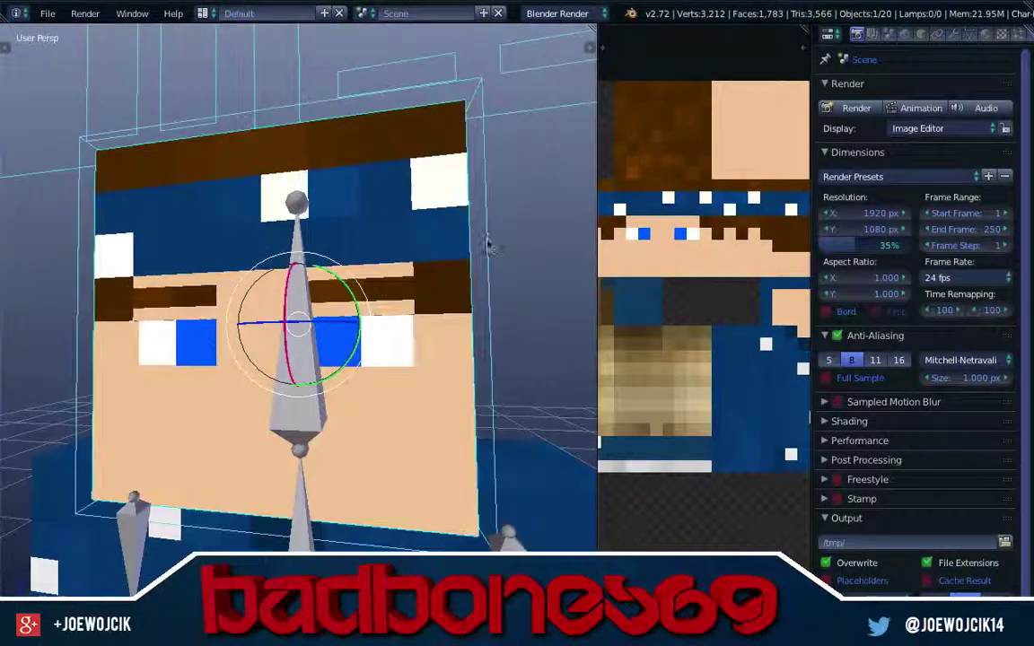
Step: Give the Eyebrows material a darker diffuse colour
left_click(985, 36)
scroll(898, 117, "up", 2)
left_click(859, 128)
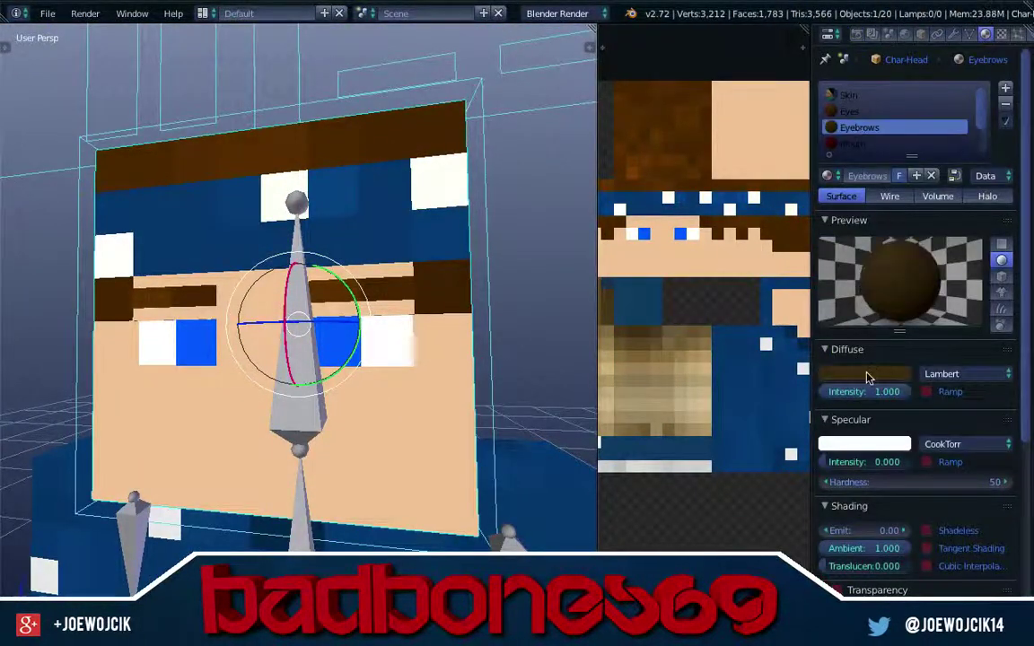
left_click(864, 374)
Step: Render a quick test of the character, then start saving under a new name
key("F12")
scroll(485, 365, "down", 2)
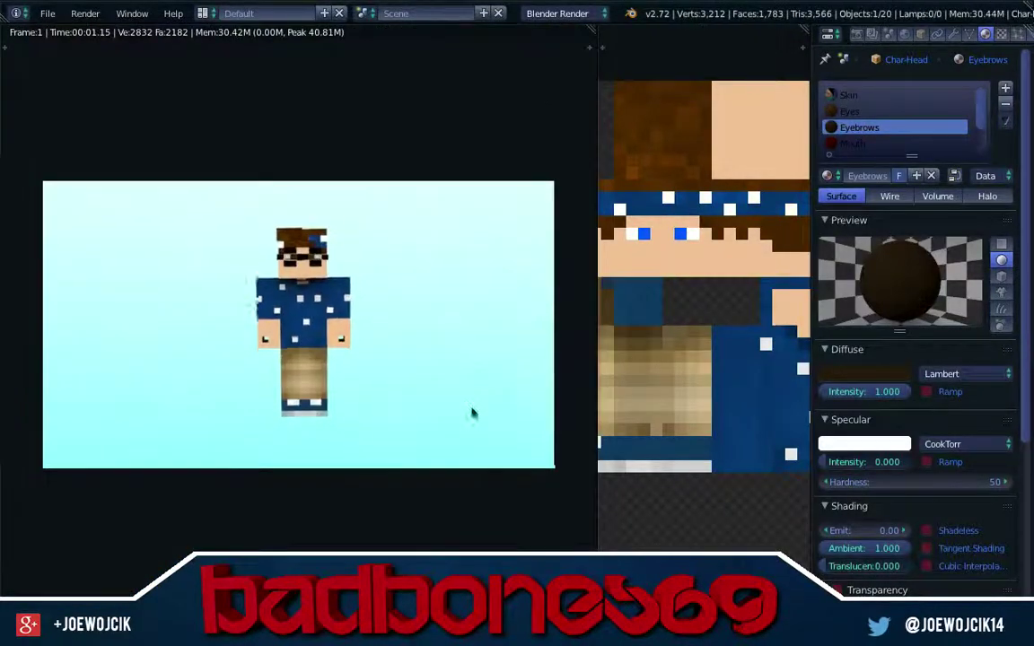
key("Escape")
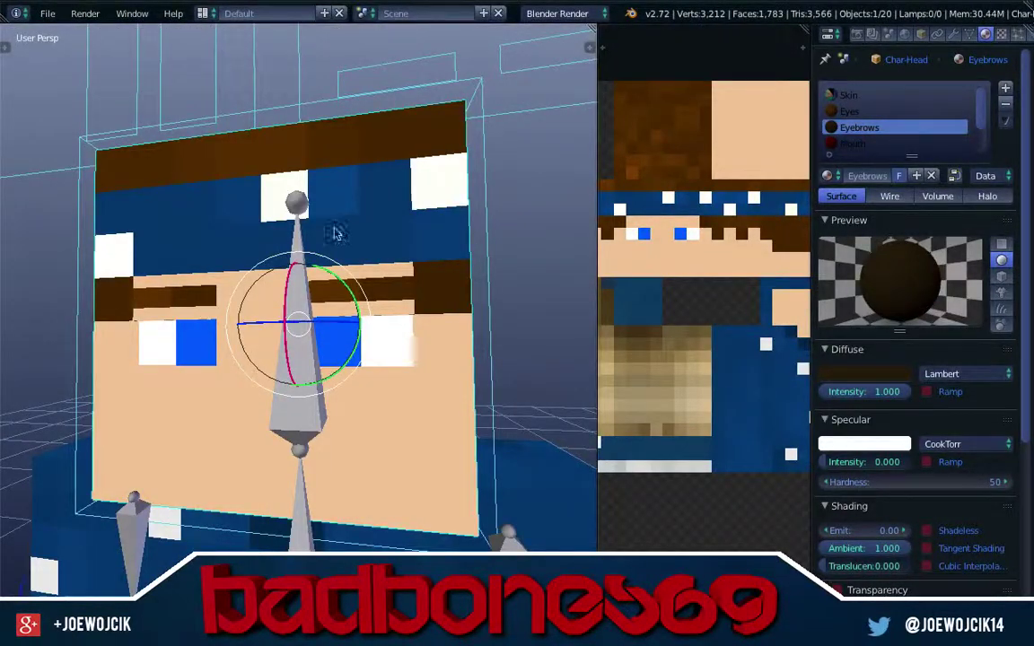
key("ctrl+shift+s")
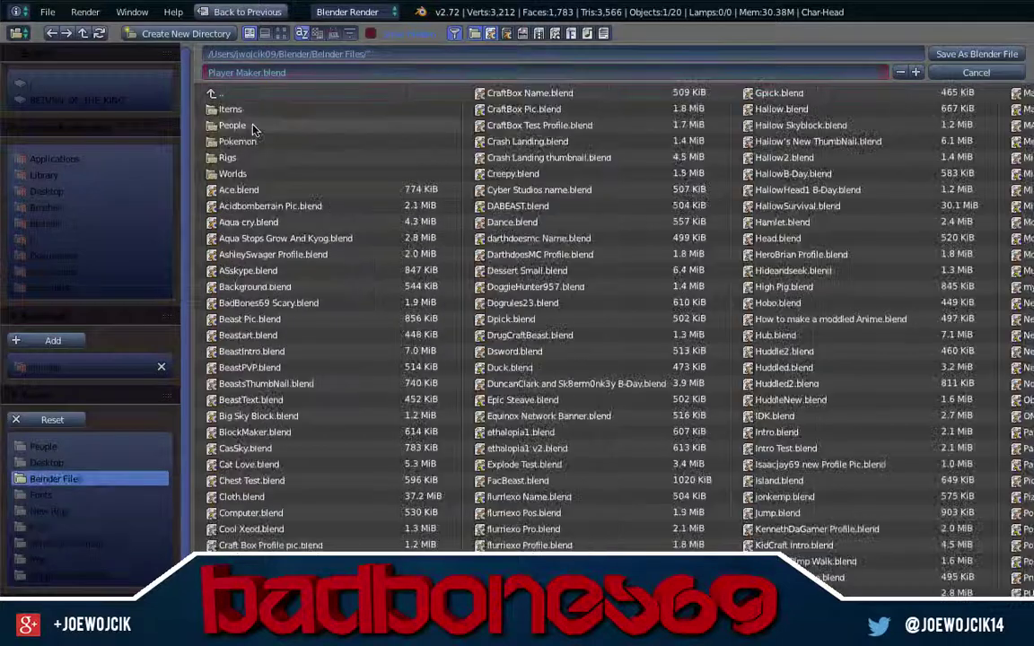
Step: Point the save dialog at Blender Files/People/New Rigs and edit the file name
left_click(252, 128)
left_click(233, 109)
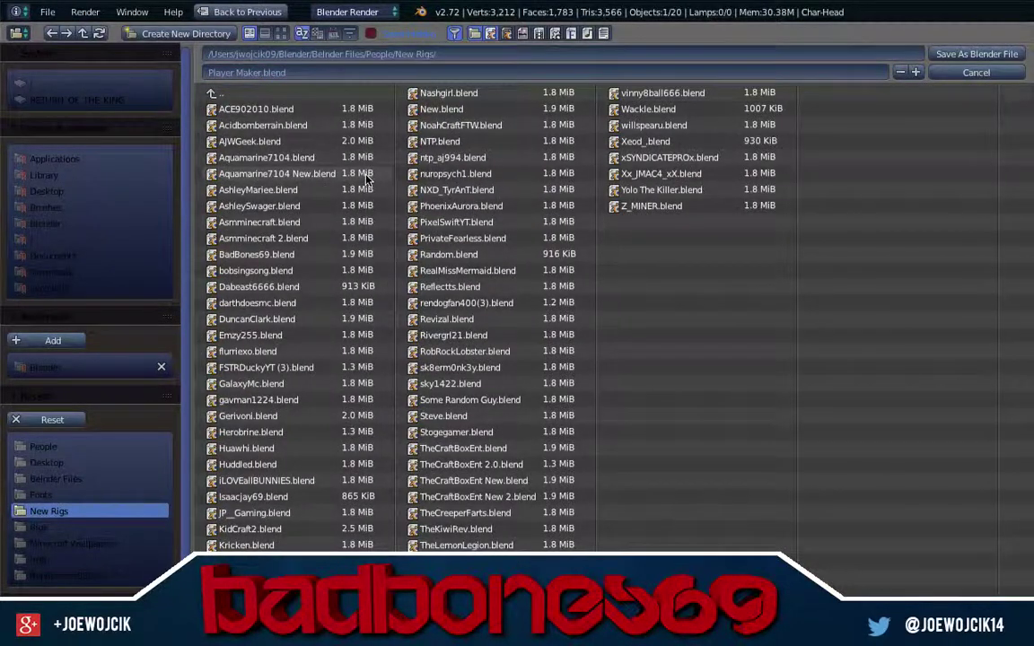
left_click(234, 72)
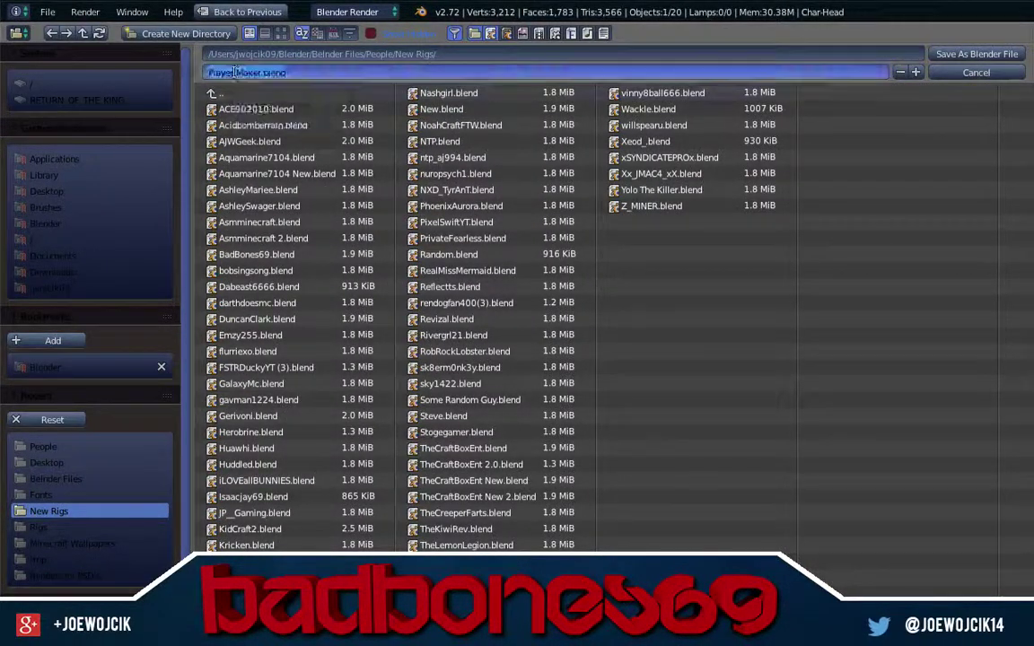
left_click(235, 72)
key("ctrl+v")
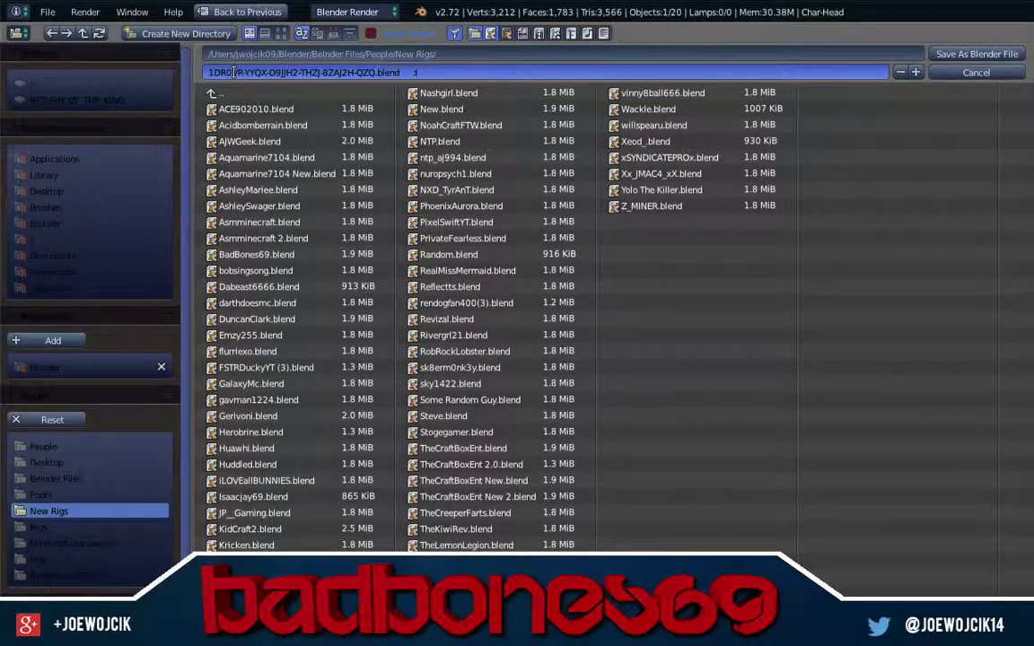
key("BackSpace")
key("BackSpace")
key("BackSpace")
left_click(588, 4)
left_click(592, 29)
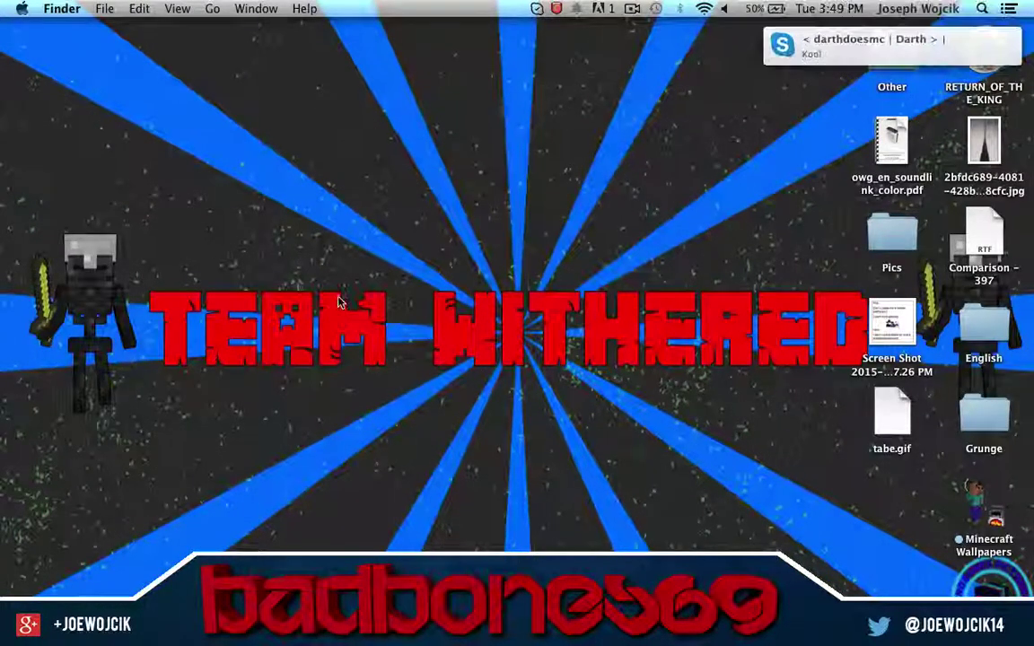
Step: In Finder, locate GalaxyMc YT.png in the Blender > People folder
key("super+n")
left_click(52, 205)
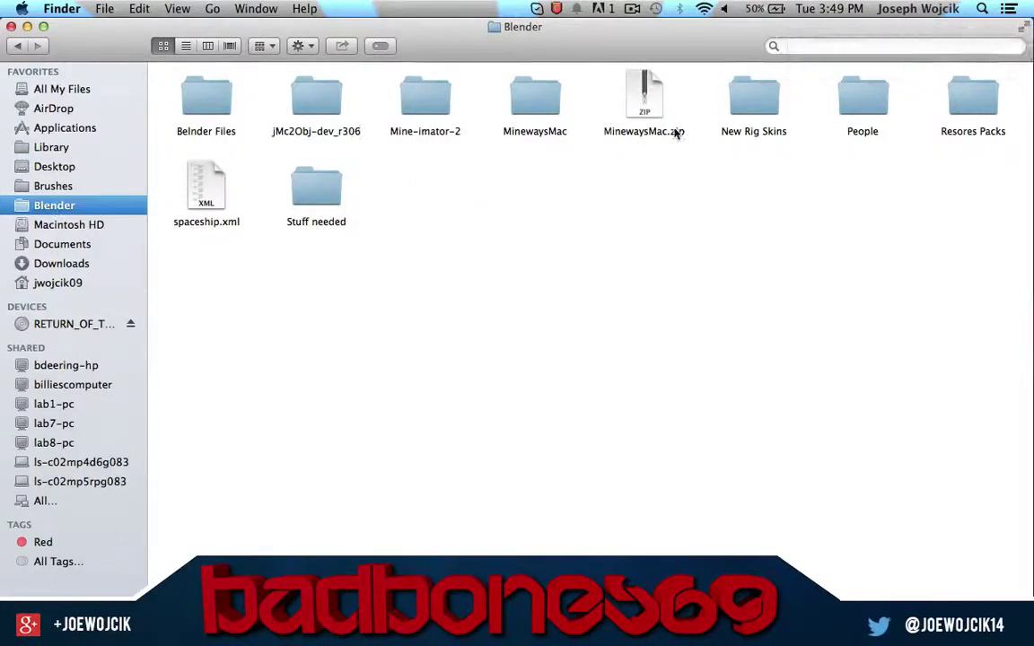
double_click(861, 98)
key("g")
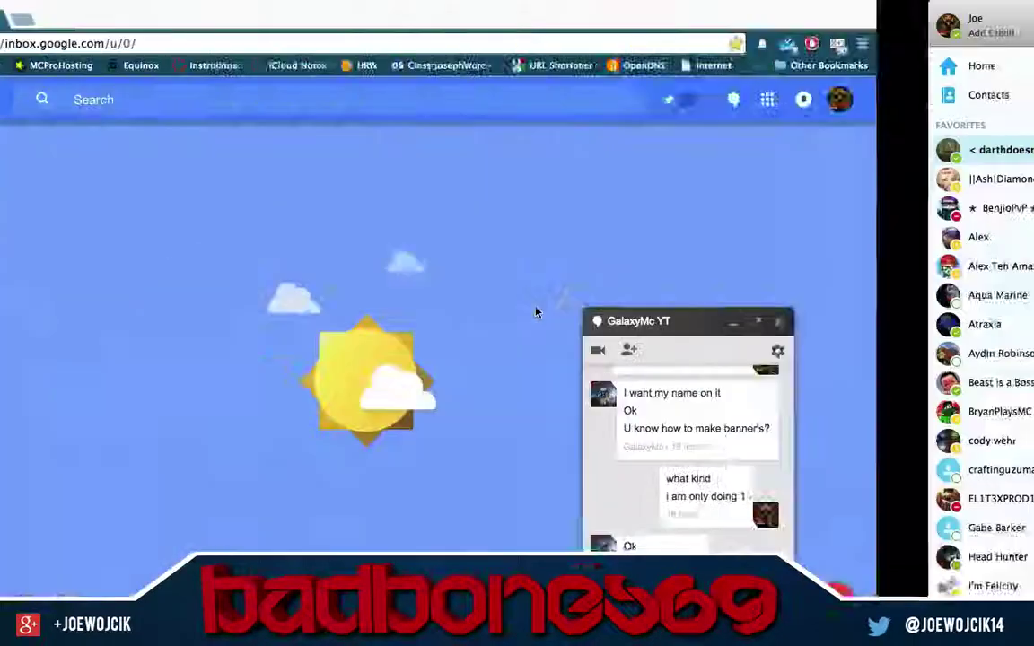
Step: Append the Cape through Hat objects from a character rig .blend file
key("shift+F1")
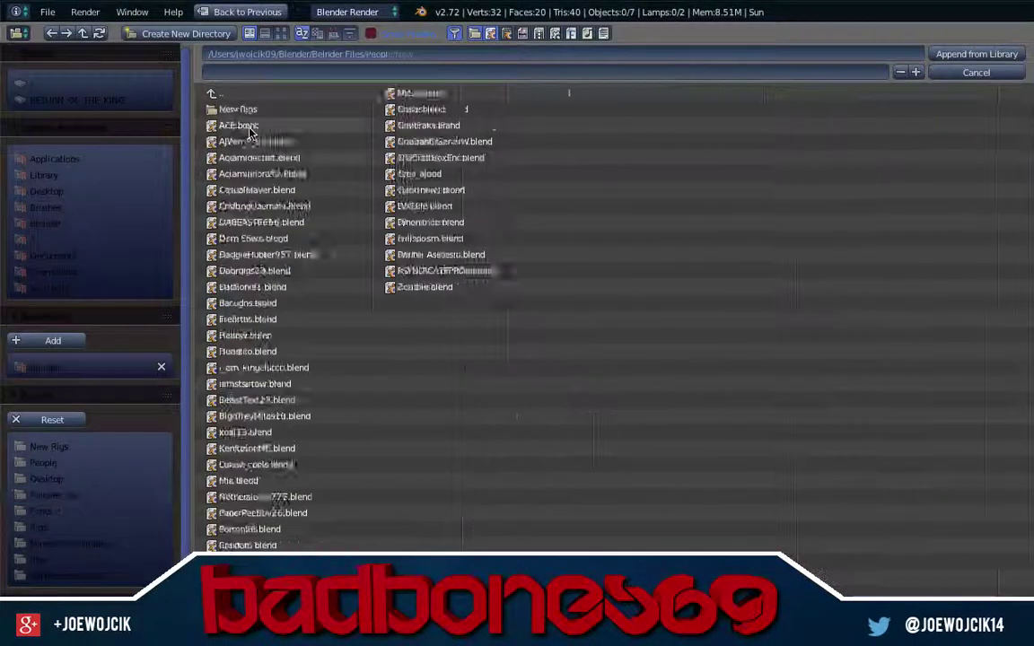
left_click(269, 399)
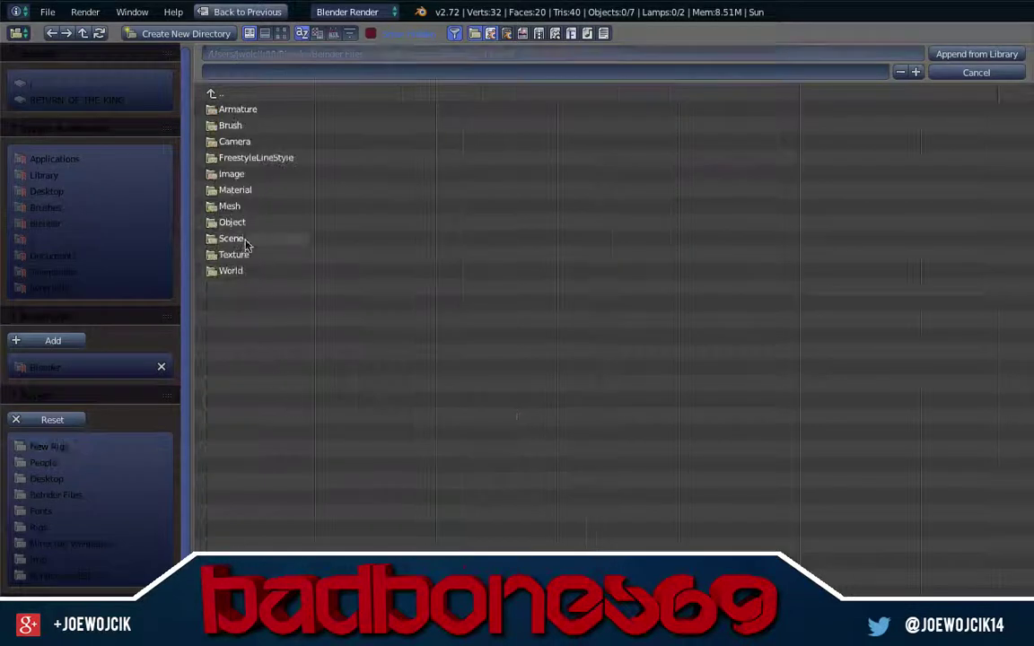
left_click(235, 221)
left_click_drag(252, 125, 272, 416)
key("Return")
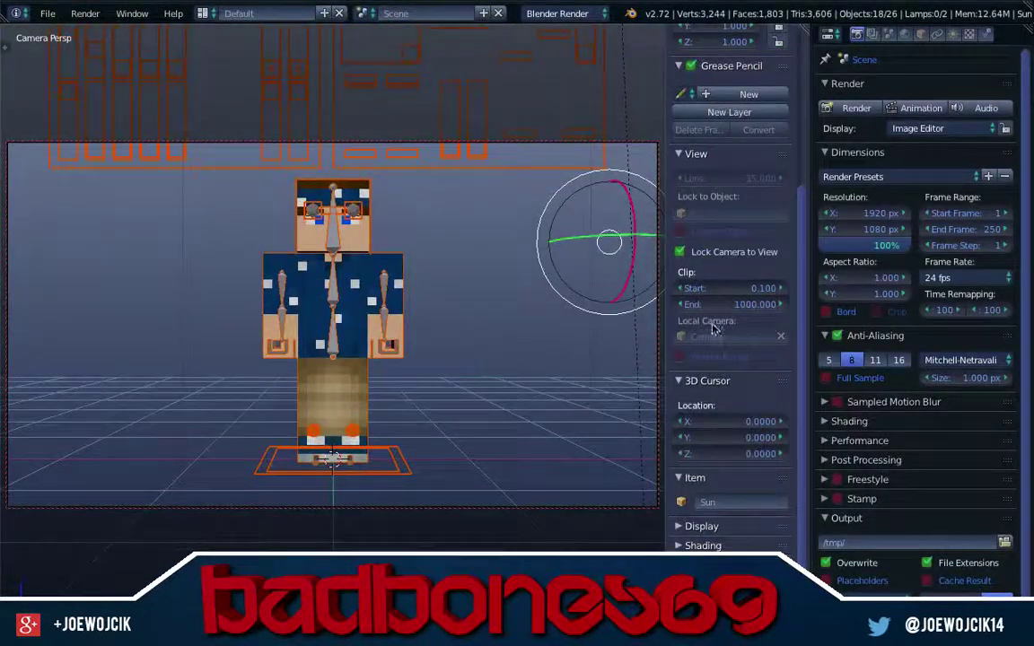
Step: Set the render resolution to 1000 × 1000 px
left_click(850, 219)
type("1000")
key("Tab")
type("1000")
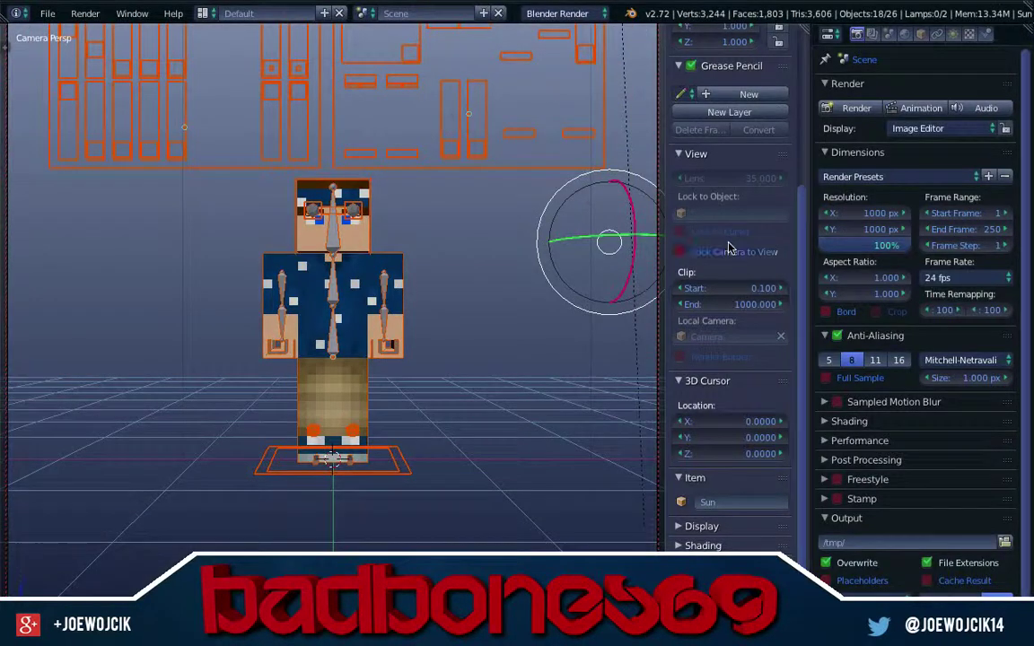
key("Return")
Step: Enable Lock Camera to View, zoom to frame the whole character, and render
left_click(713, 252)
scroll(474, 302, "up", 4)
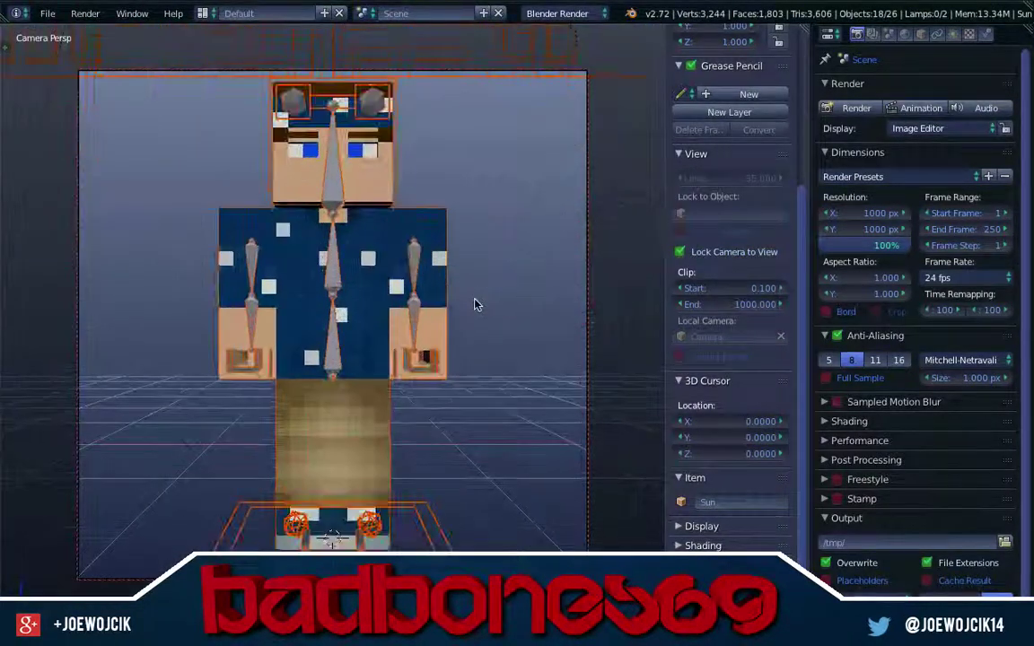
scroll(468, 279, "up", 1)
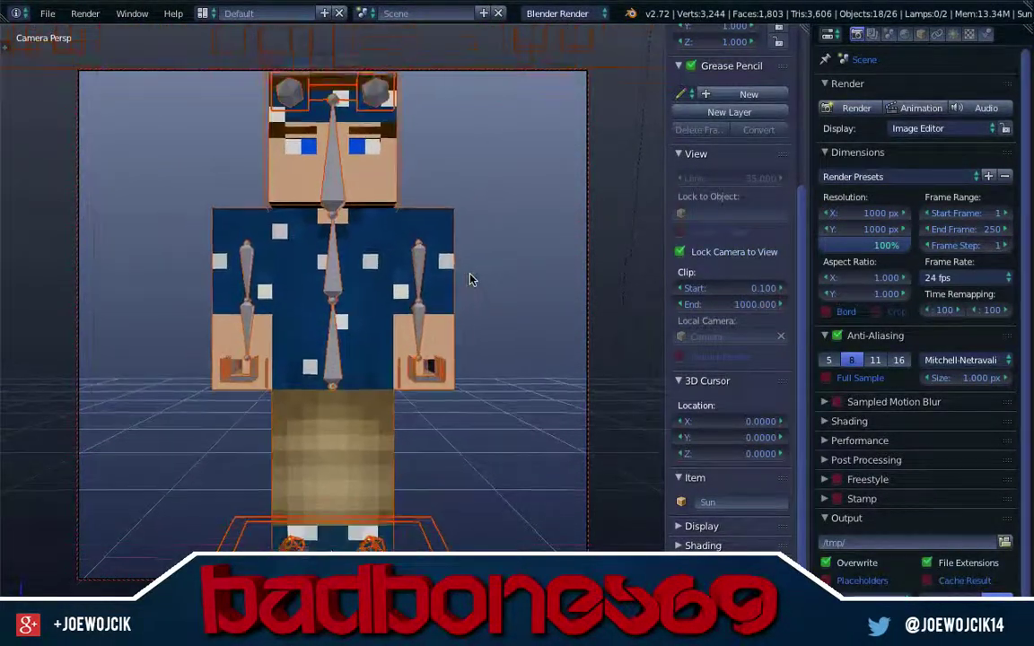
scroll(473, 277, "up", 2)
scroll(595, 286, "down", 3)
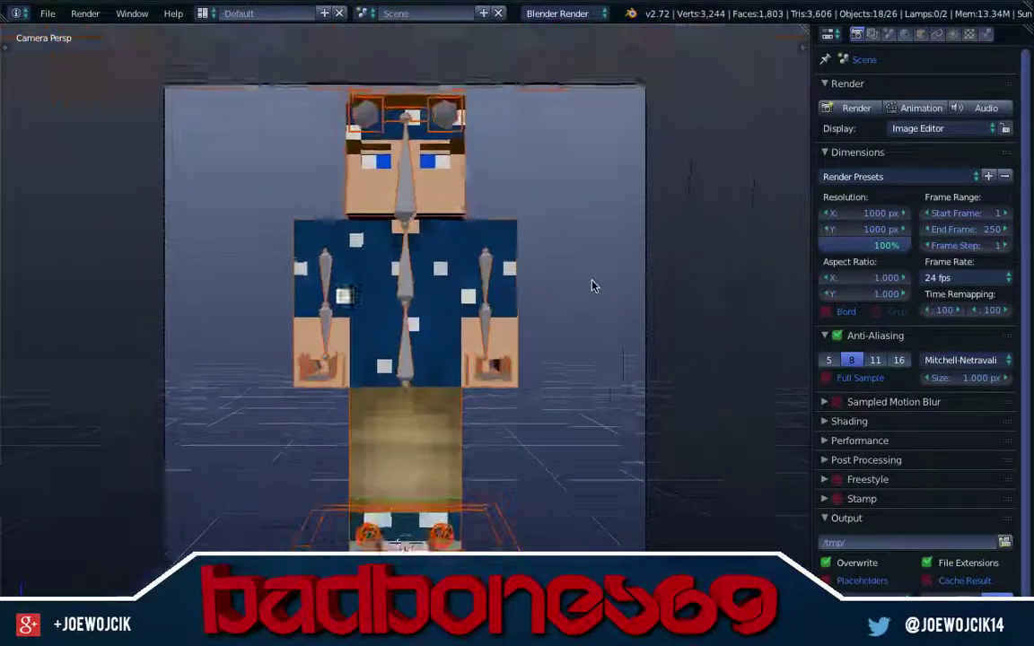
key("KP_0")
key("n")
key("ctrl+Tab")
key("F12")
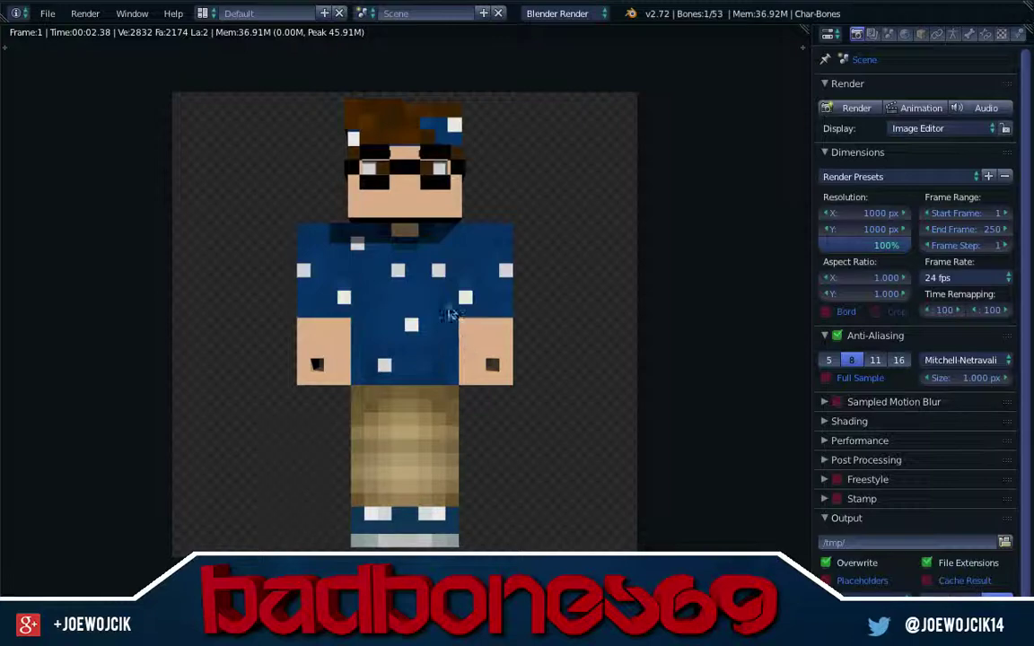
Step: Rotate the right arm bone outward and up into a wave
key("Escape")
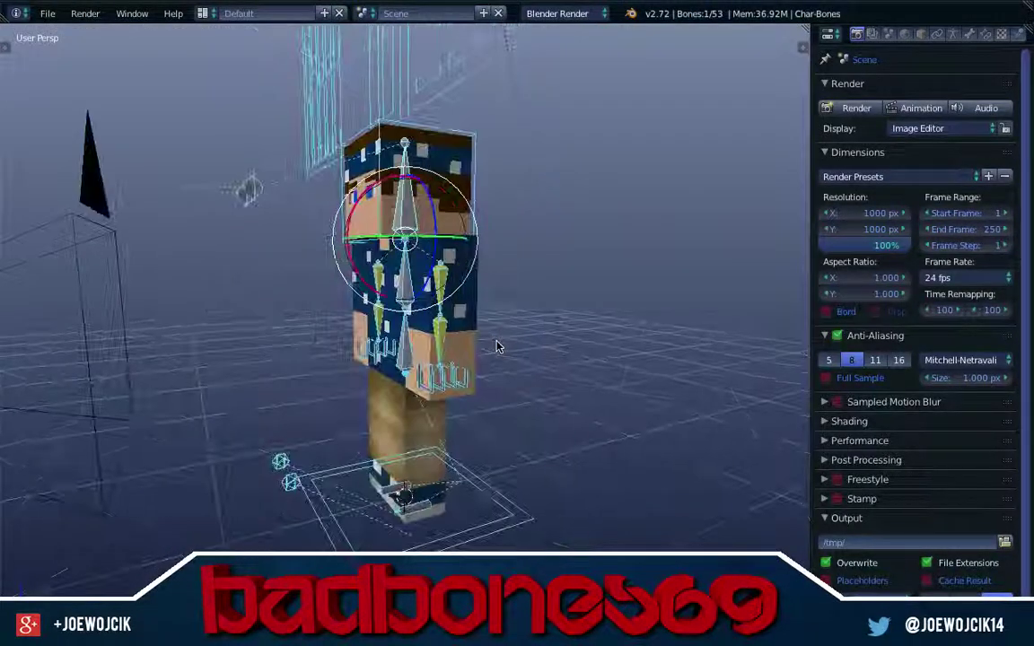
scroll(447, 296, "up", 2)
key("KP_0")
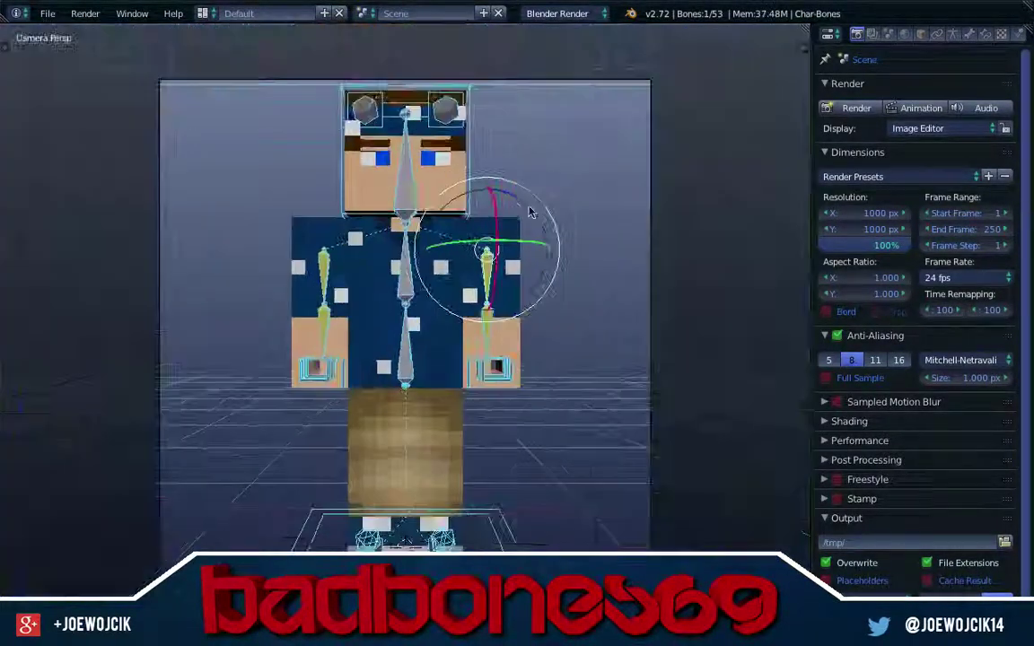
key("r")
right_click(476, 214)
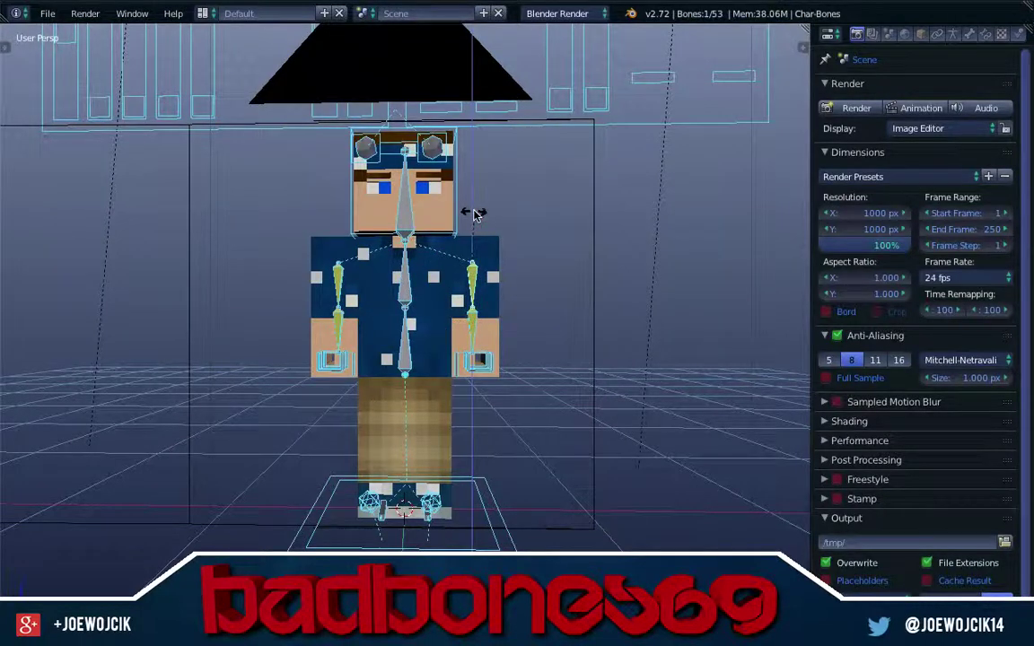
key("r")
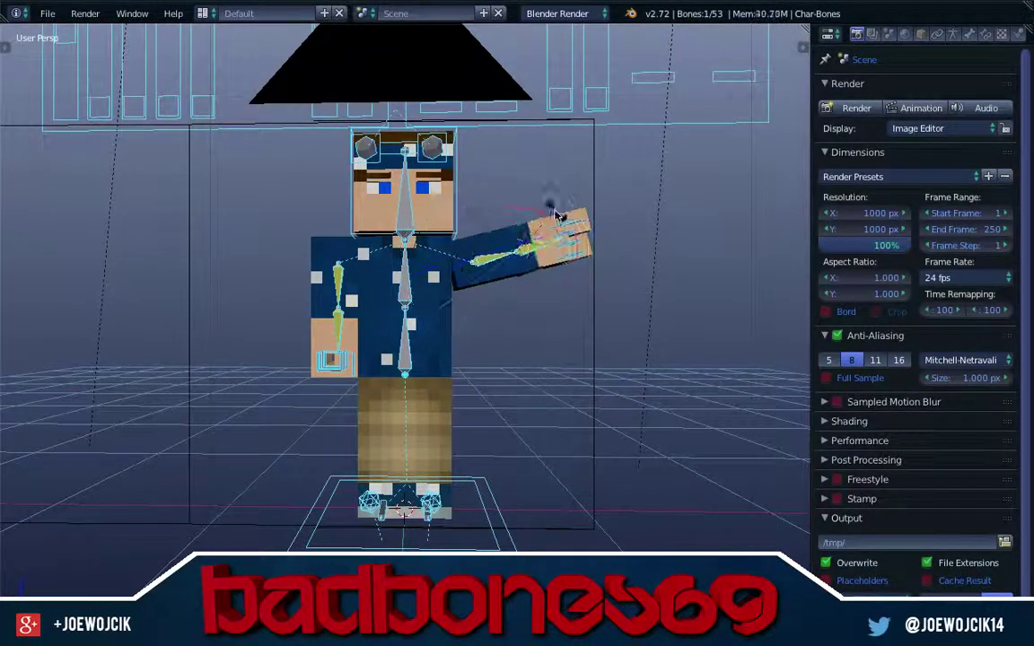
left_click(555, 216)
Step: Rotate the other arm bone outward at an angle
key("shift+s")
left_click(302, 363)
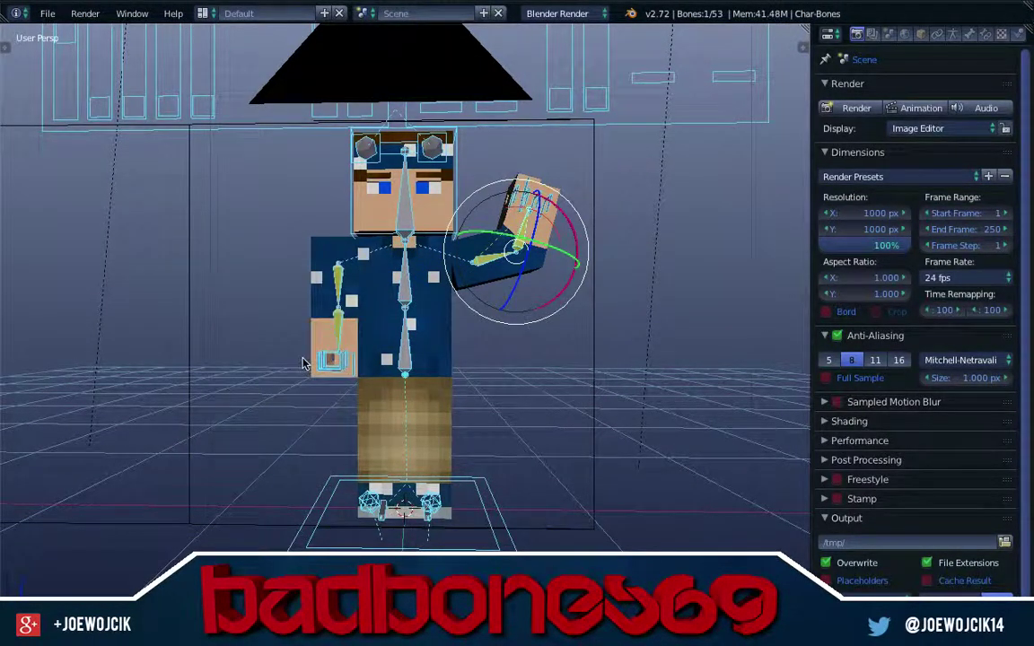
right_click(302, 362)
key("r")
left_click(324, 279)
key("r")
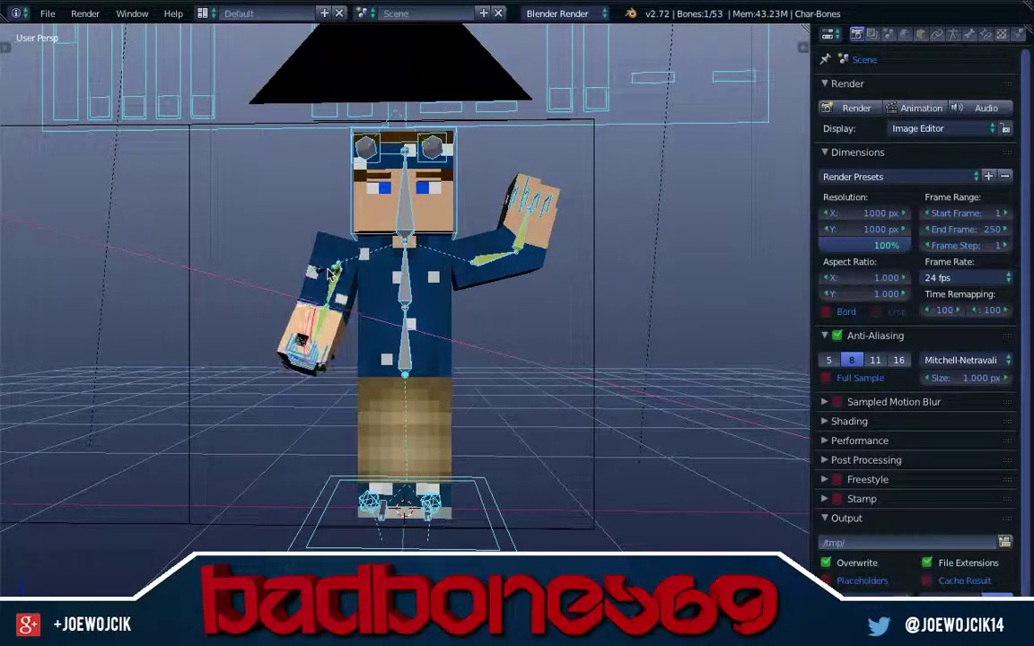
left_click(330, 274)
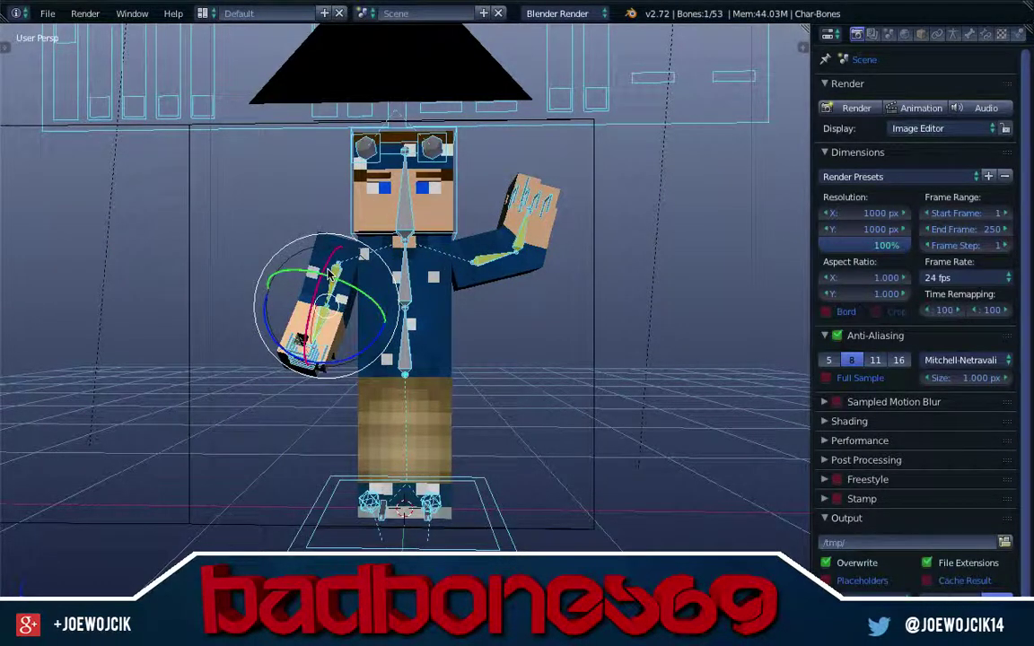
Step: Render the waving pose from the camera view and orbit to check it
key("KP_0")
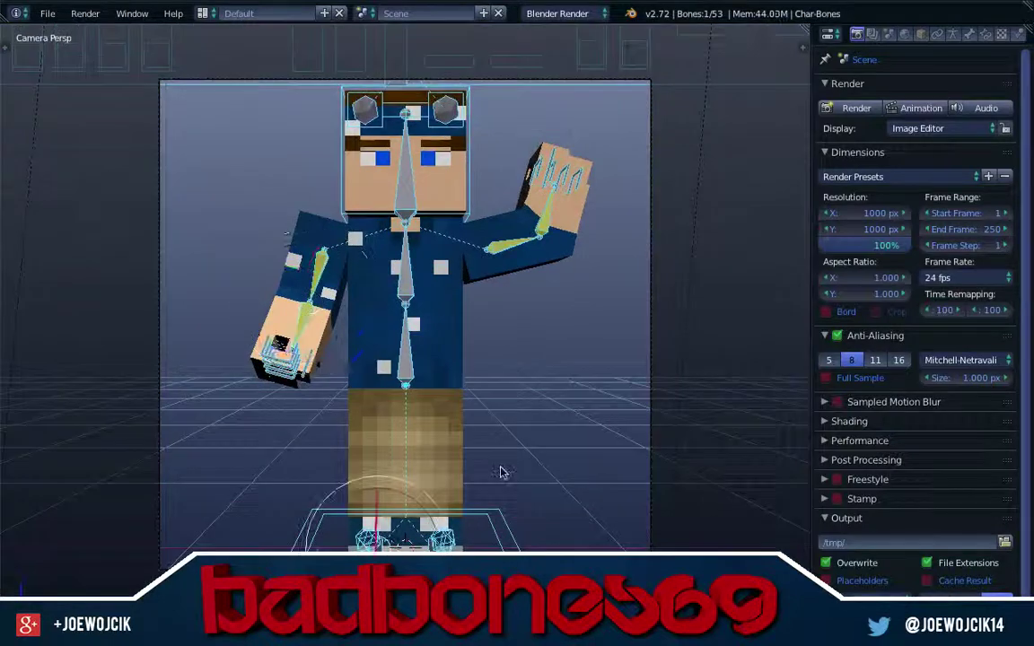
key("F12")
key("Escape")
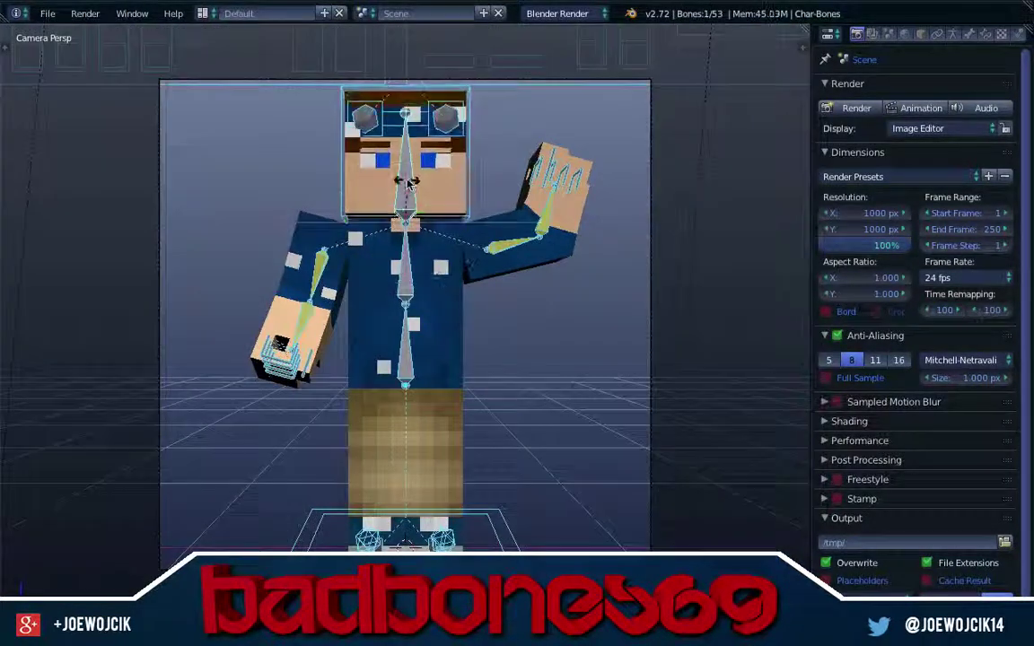
key("F12")
key("Escape")
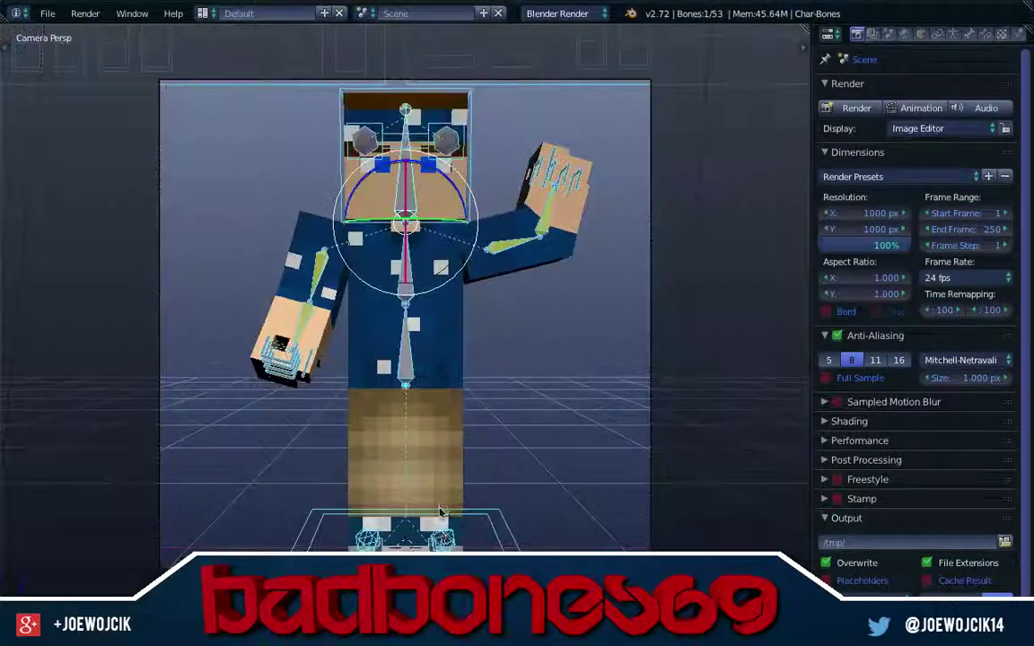
mouse_move(461, 440)
left_mouse_down()
mouse_move(394, 507)
mouse_move(412, 511)
left_mouse_up()
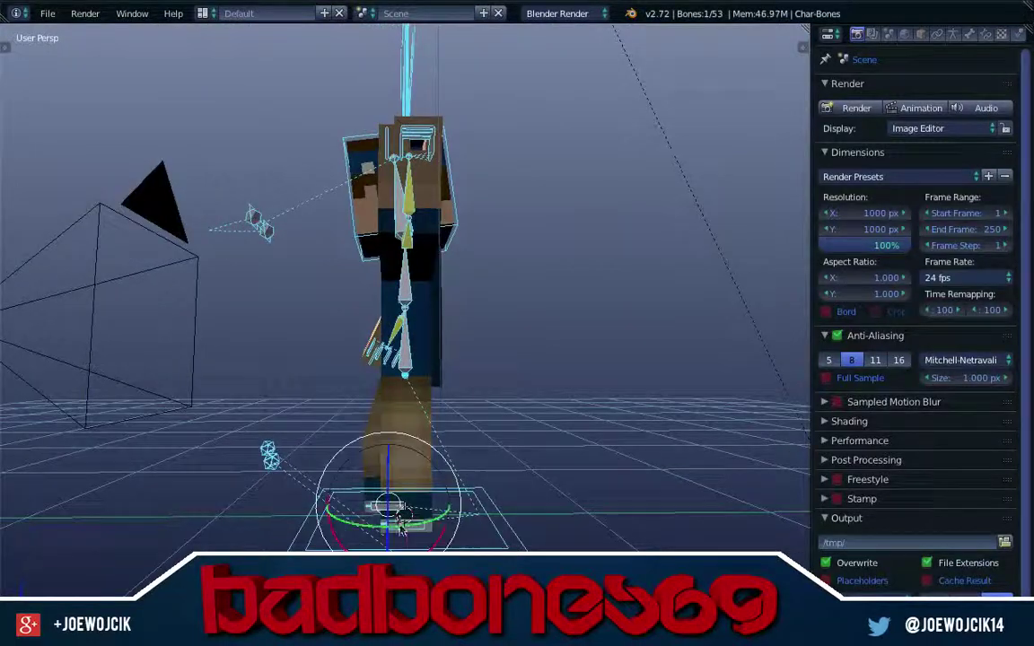
key("KP_0")
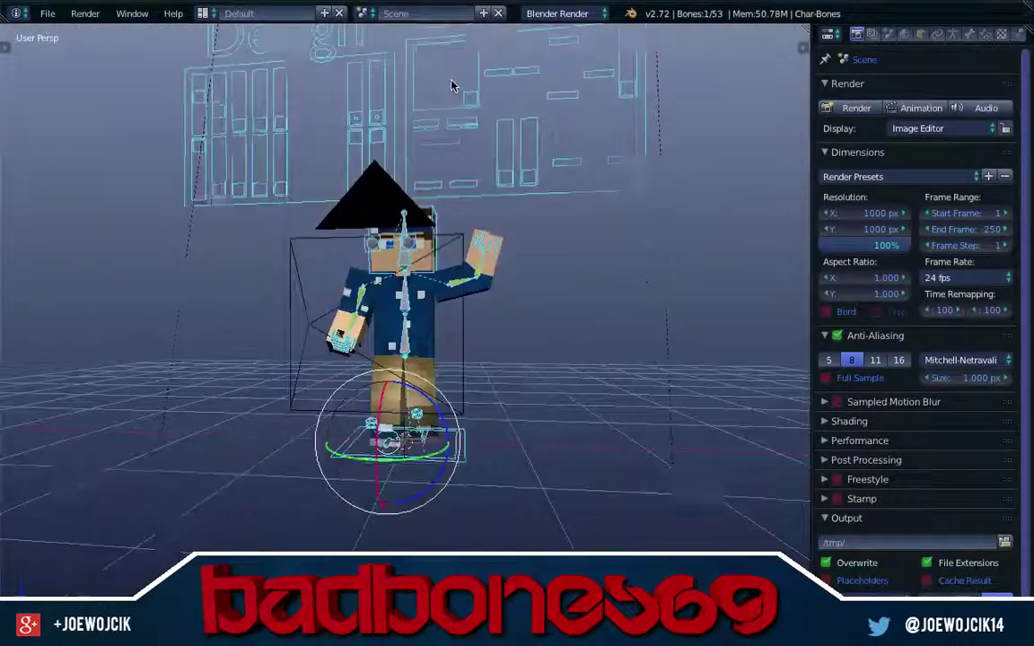
Step: Use the face control bones to make the mouth a flat line and render
key("ctrl+Tab")
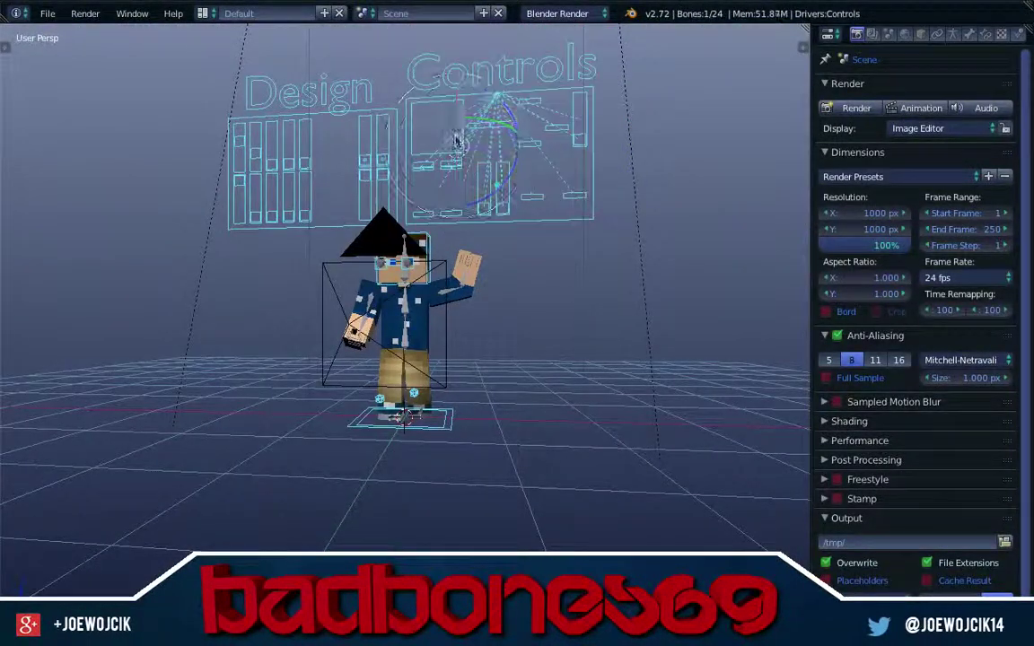
right_click(508, 129)
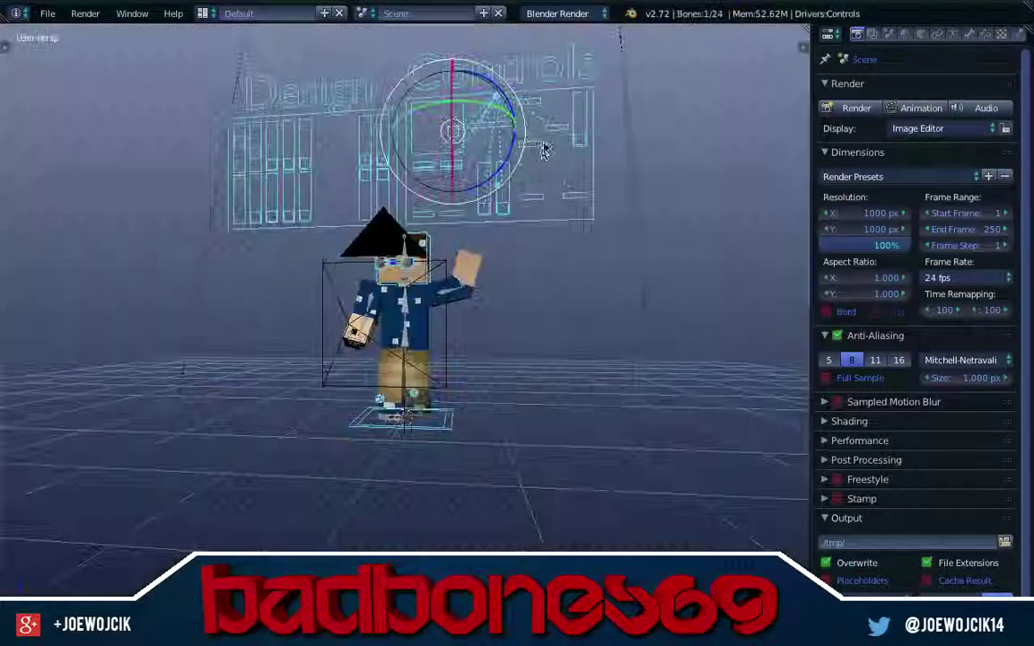
right_click(489, 126)
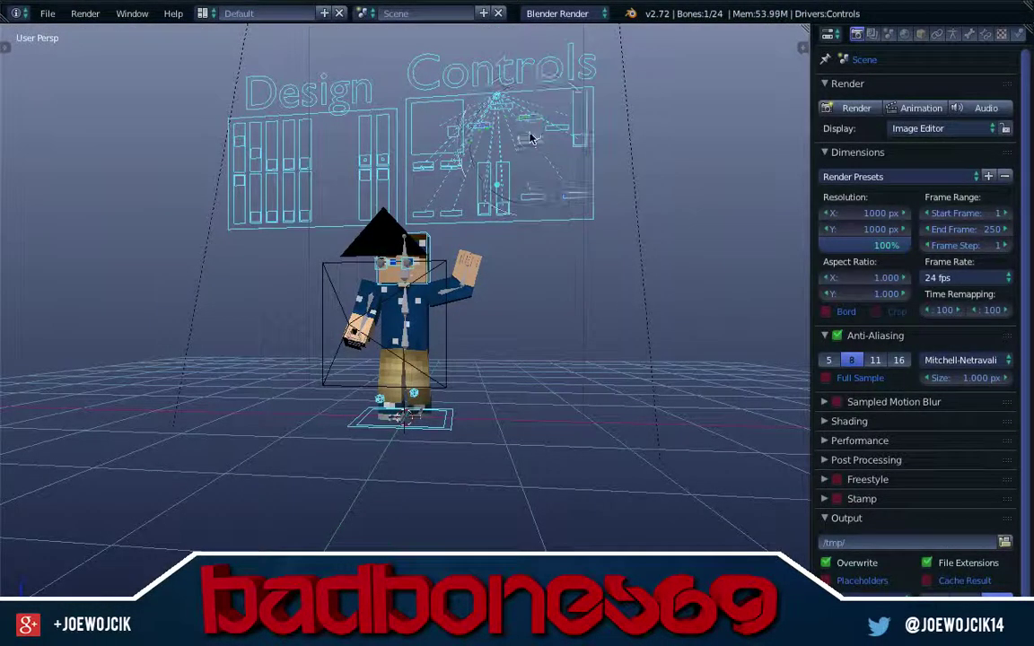
key("F12")
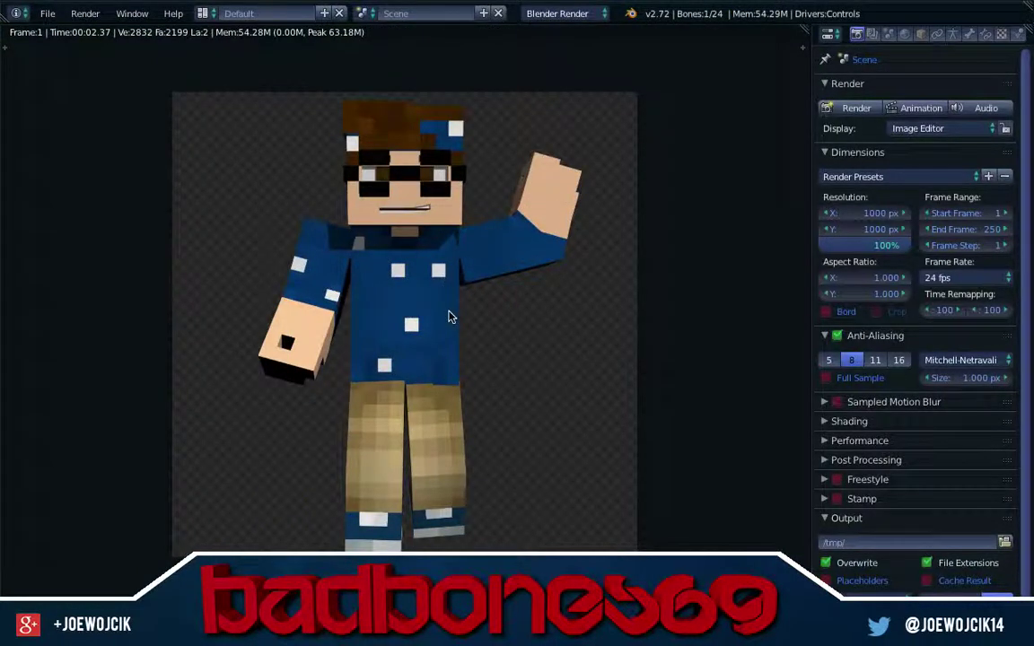
Step: Zoom the locked camera in to a waist-up framing of the waving character and re-render
key("Escape")
key("KP_0")
key("n")
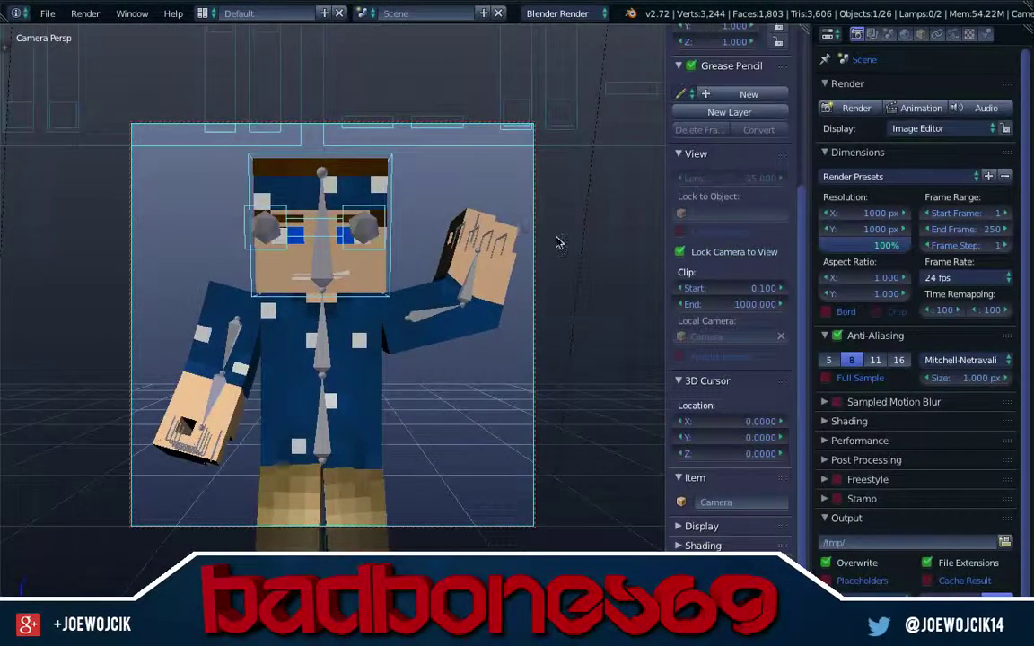
key("F12")
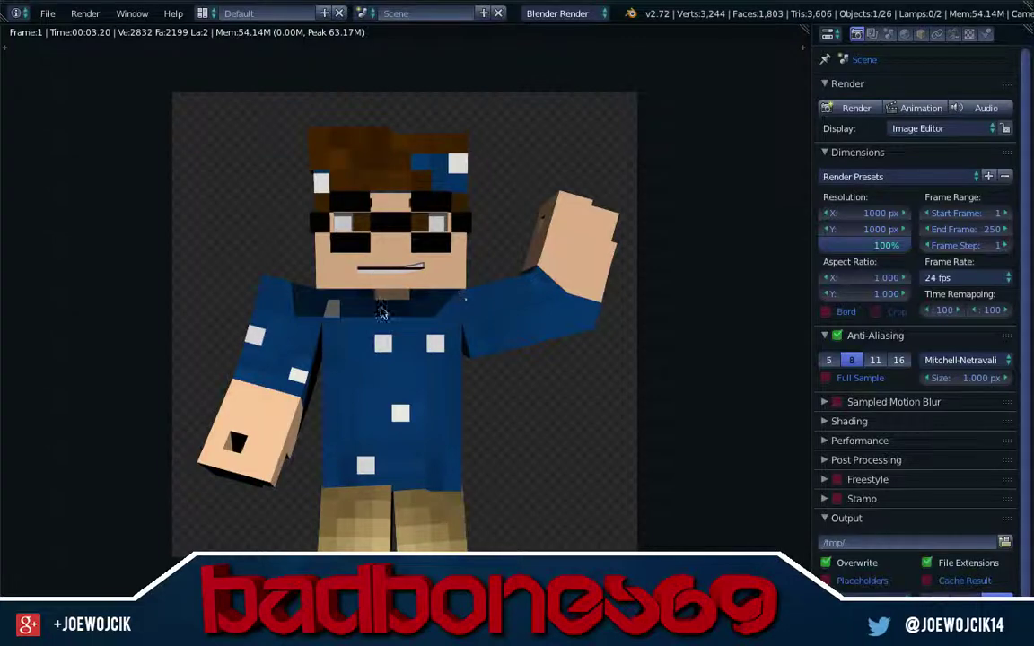
key("Escape")
key("n")
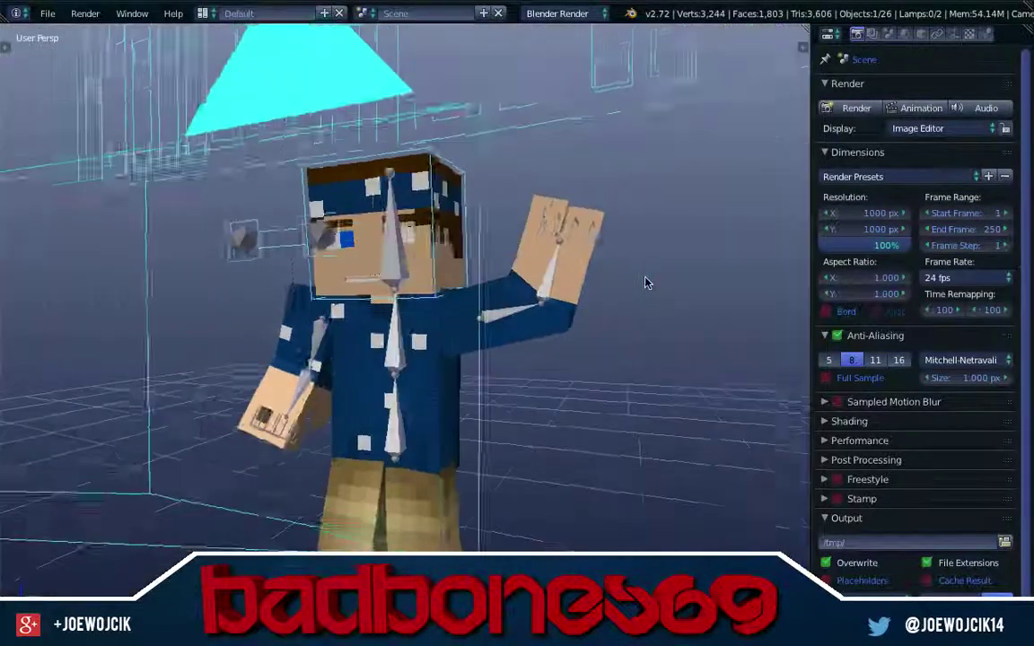
scroll(579, 250, "down", 5)
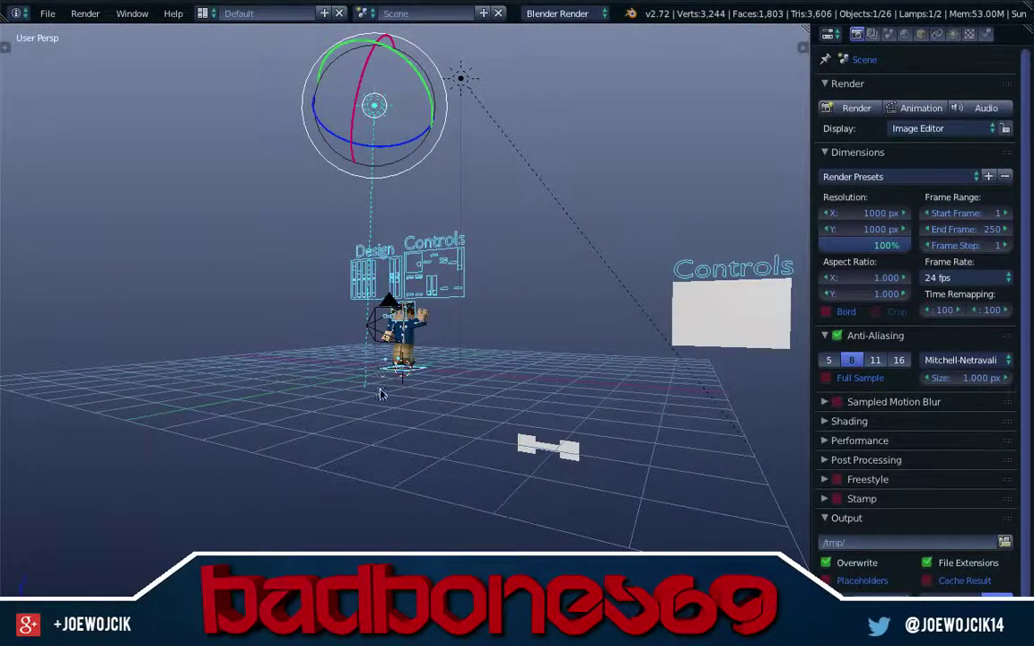
Step: Add a point lamp via the 'add lamp' search and render a test
key("space")
type("add lamp")
key("Return")
left_click(381, 392)
key("F12")
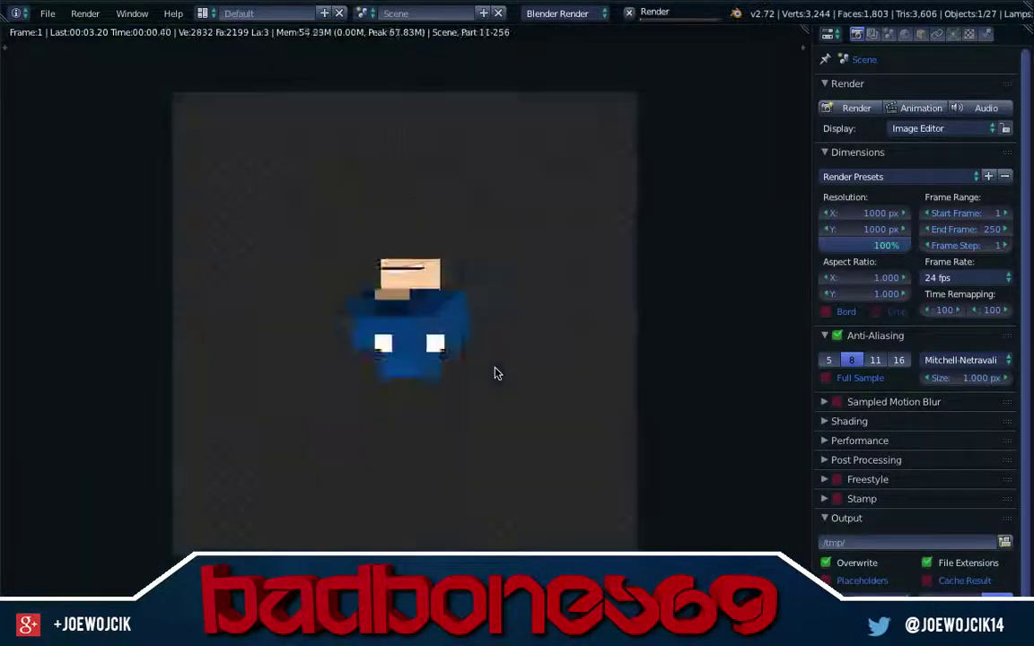
key("Escape")
key("KP_0")
Step: Set the lamp Energy to 0.11 and render the character again
left_click(954, 34)
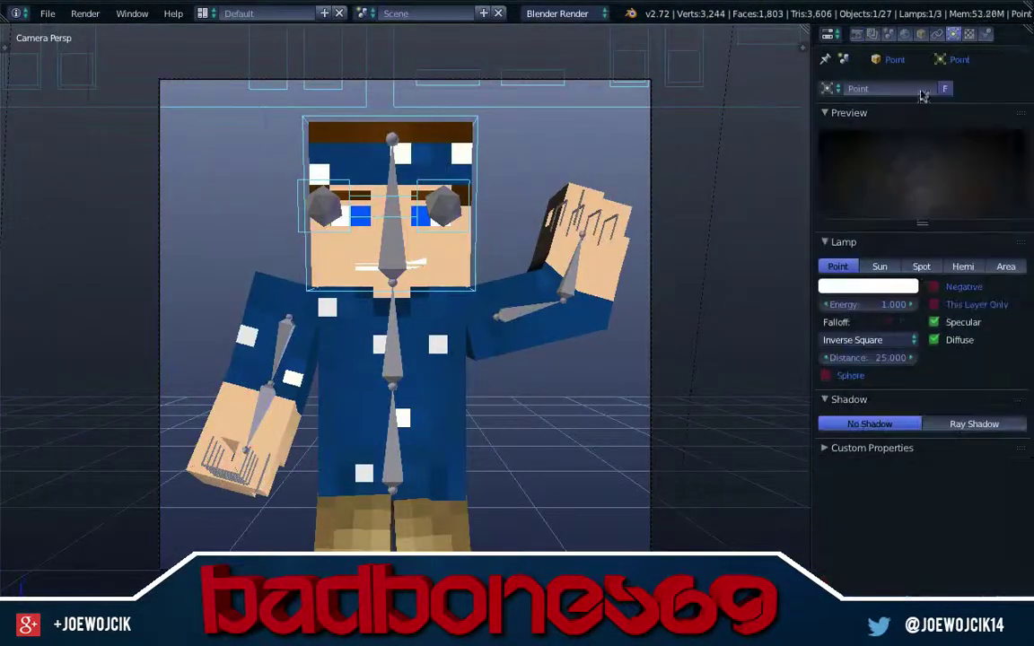
left_click(888, 304)
type("0.11")
key("Return")
key("F12")
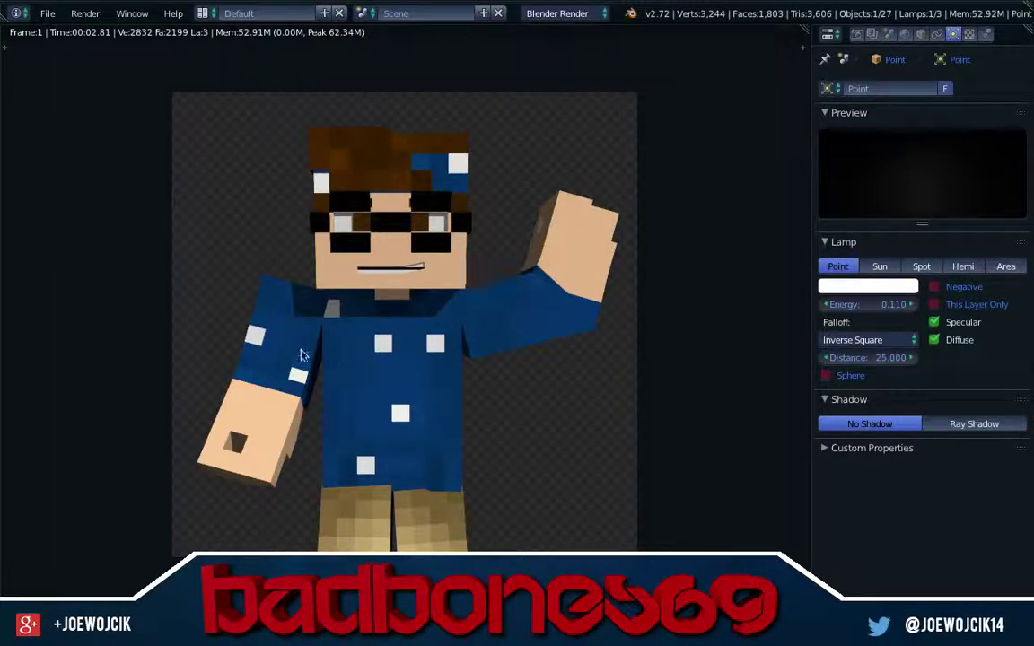
key("Escape")
key("F12")
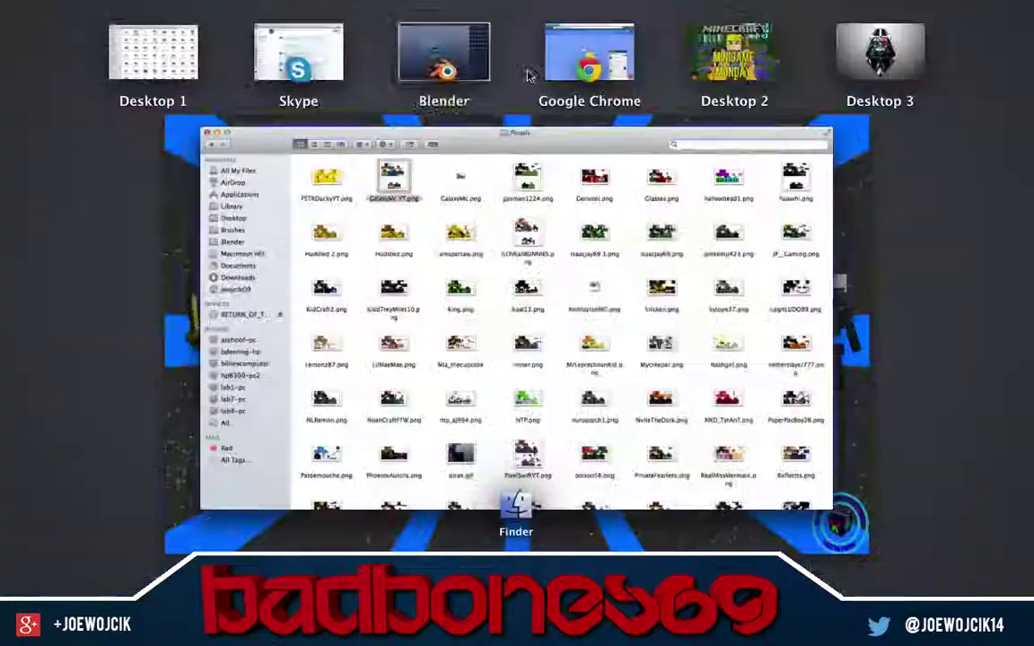
Step: Leave the Finder overview and return to the Blender scene showing the character rig
scroll(484, 381, "up", 3)
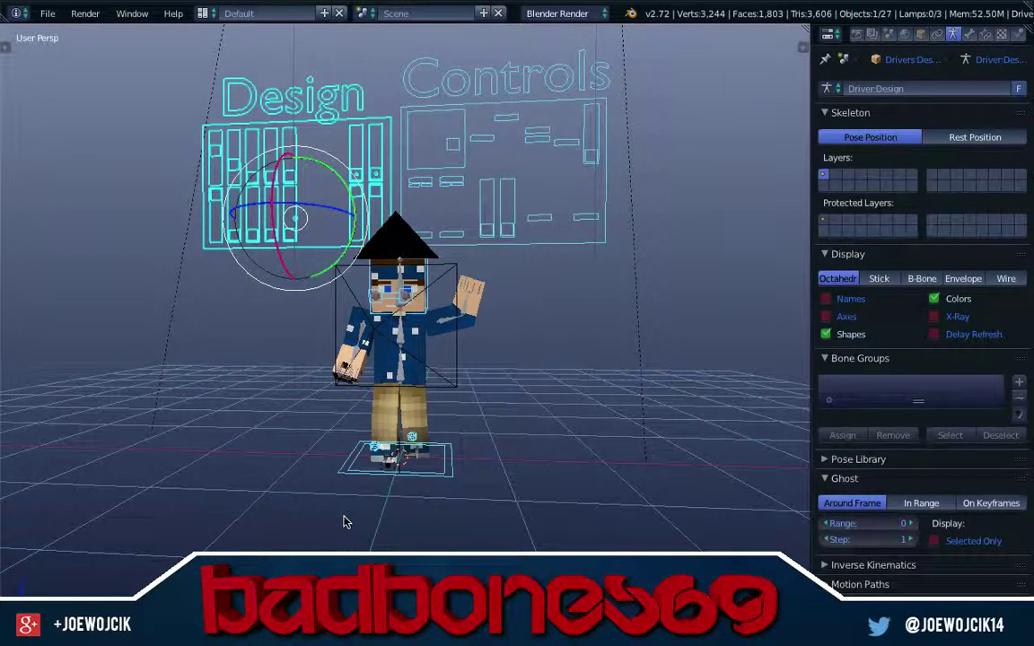
Step: Reposition the rig's control bone in Pose mode and render the character with F12
left_click_drag(344, 521, 368, 361)
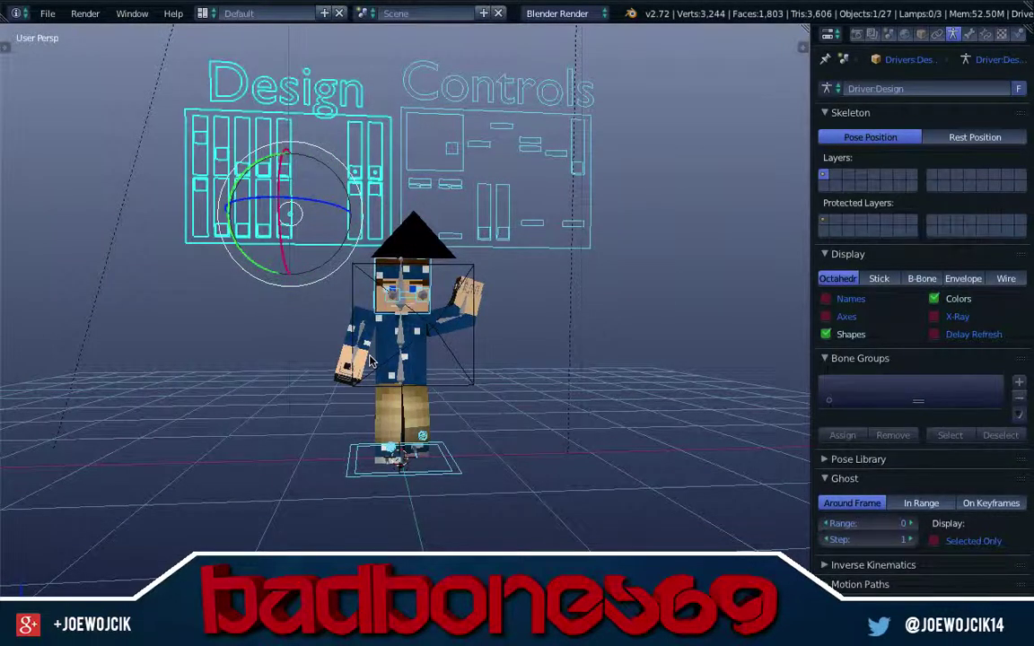
key("ctrl+Tab")
key("g")
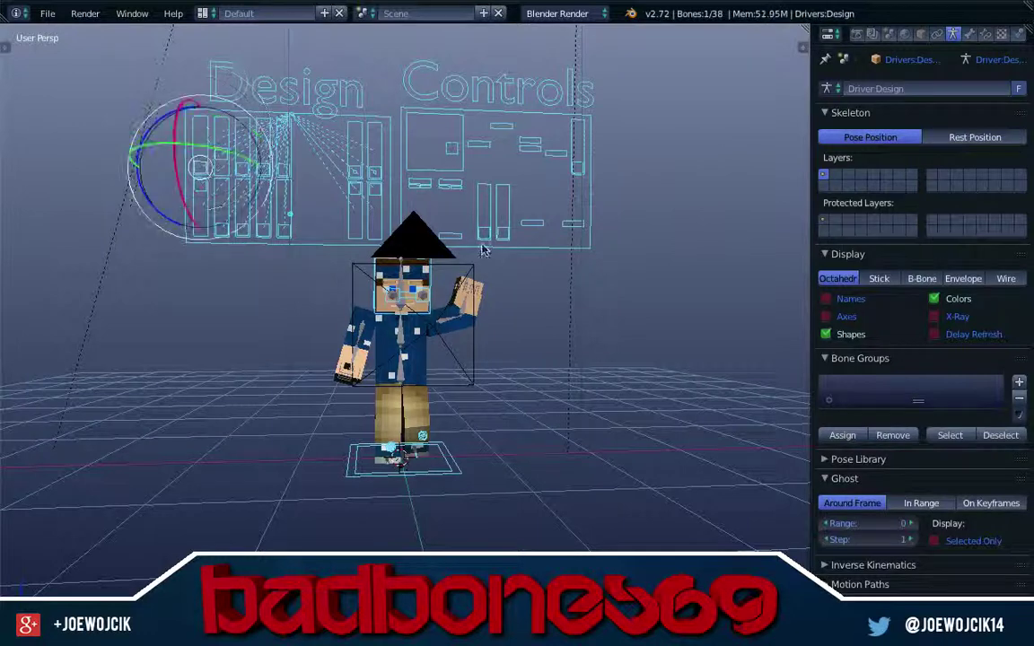
key("F12")
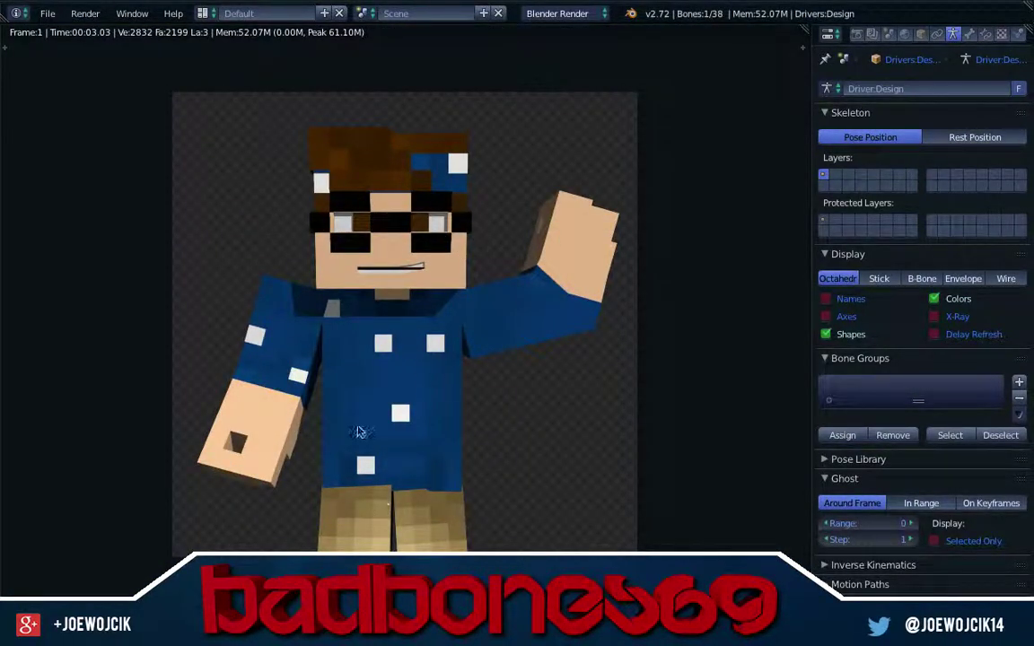
Step: Save the render image to the Desktop as GalaxyMc YT Render.png
left_click(135, 629)
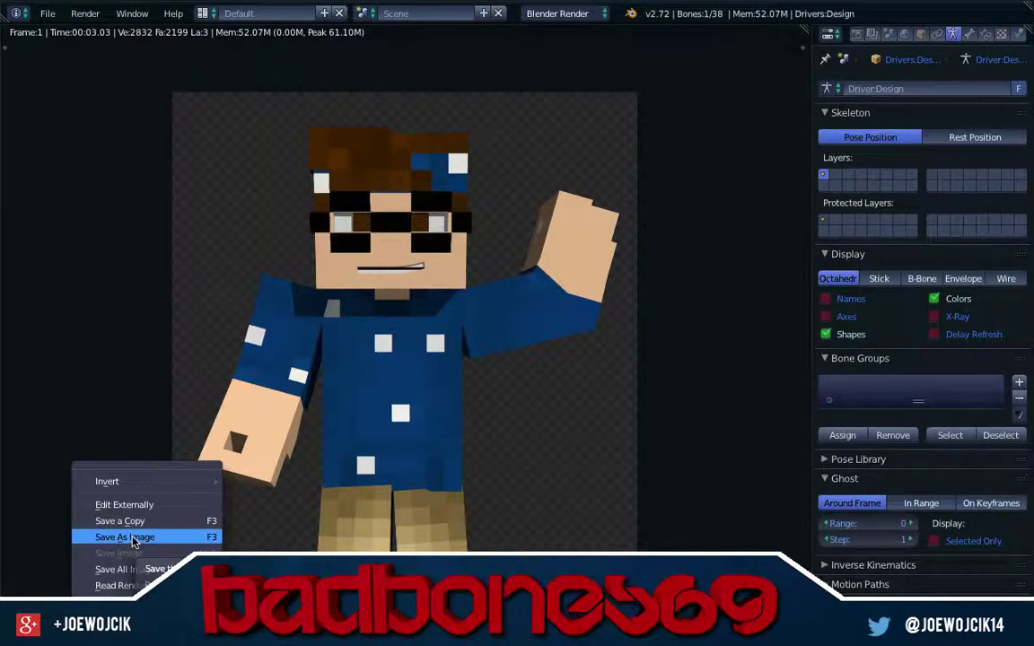
left_click(134, 538)
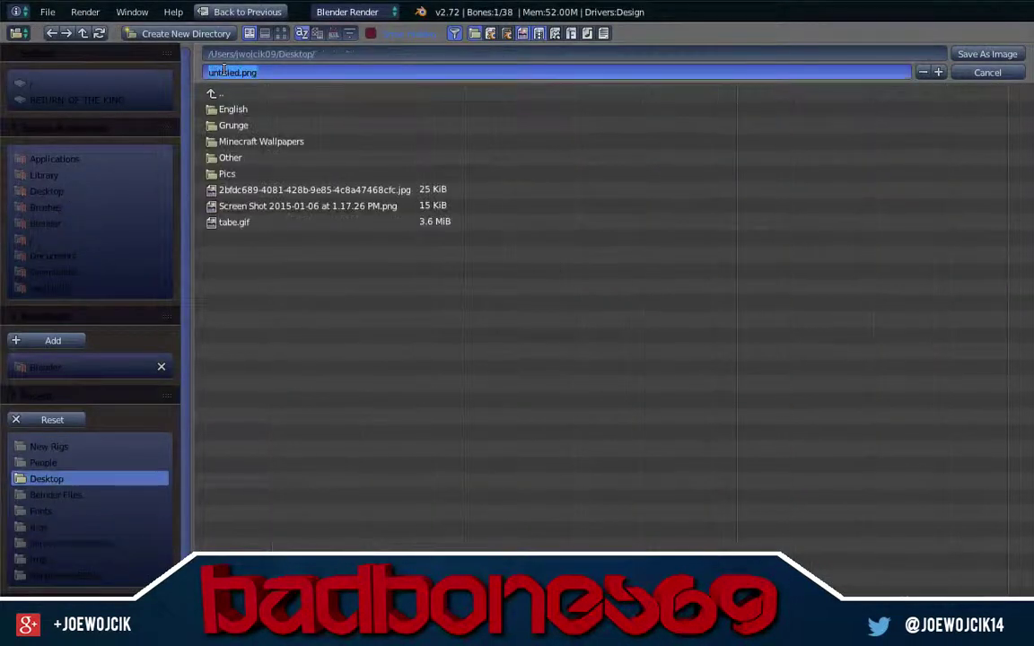
key("Escape")
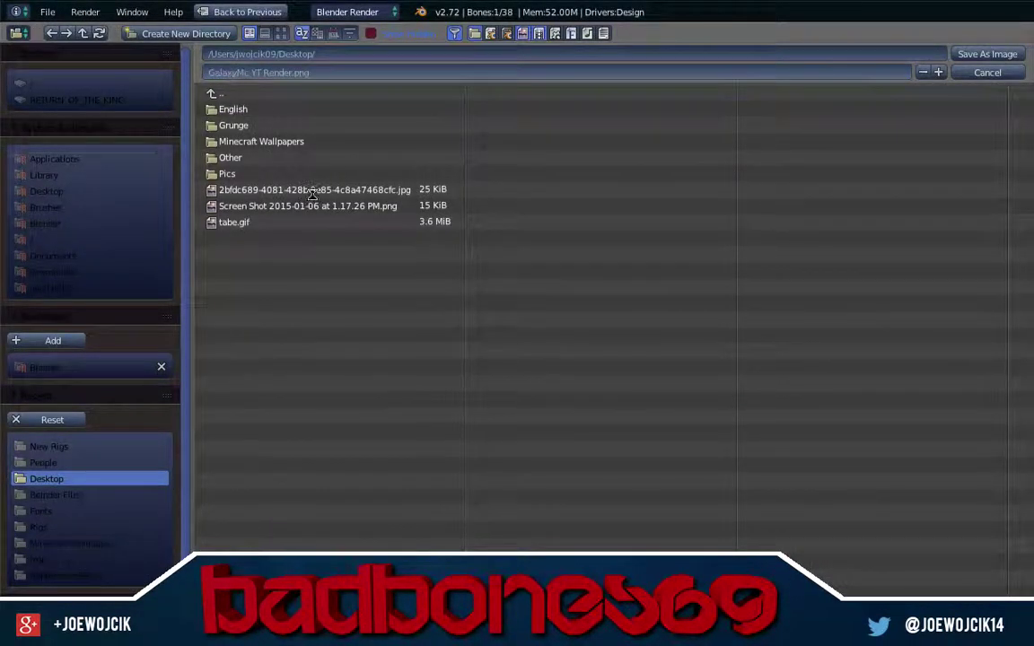
key("Escape")
key("ctrl+shift+s")
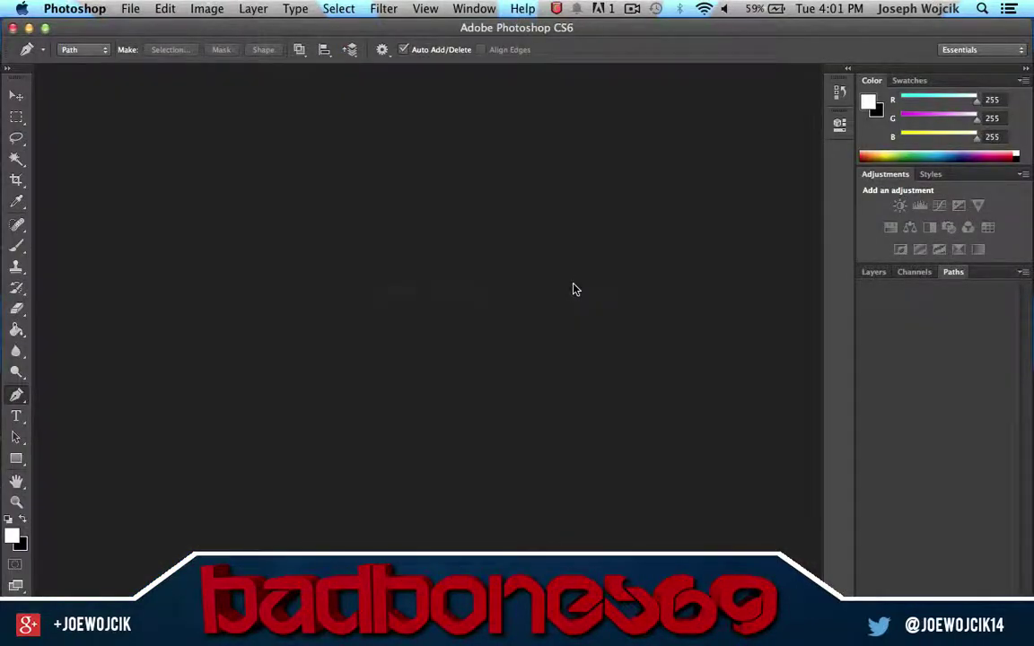
Step: Create a 1200×1200 transparent document and place the character render onto it
key("super+n")
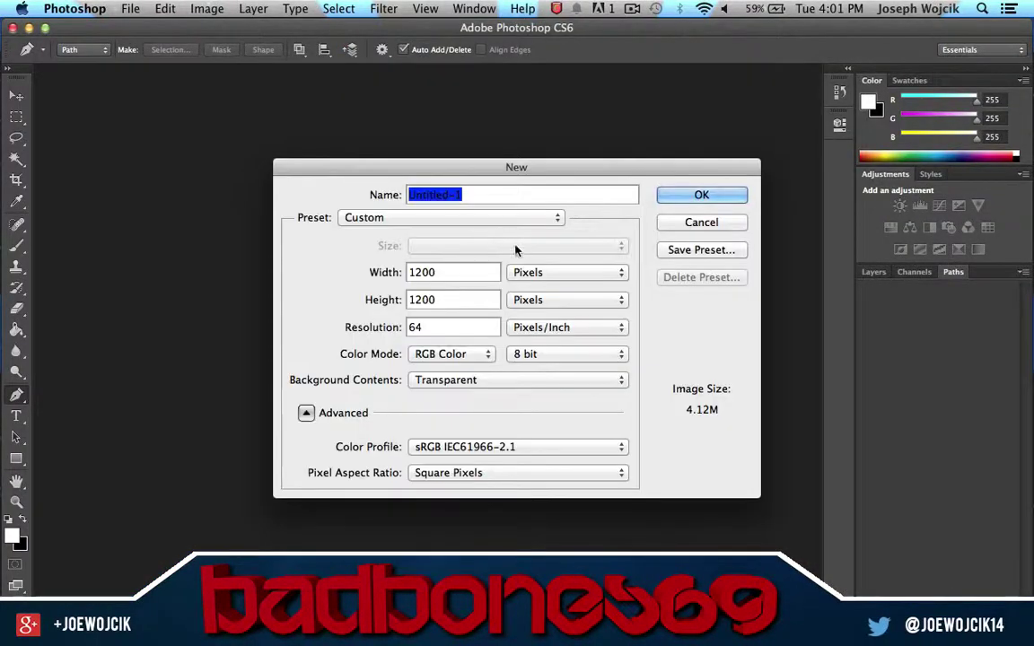
key("Escape")
left_click_drag(934, 289, 300, 214)
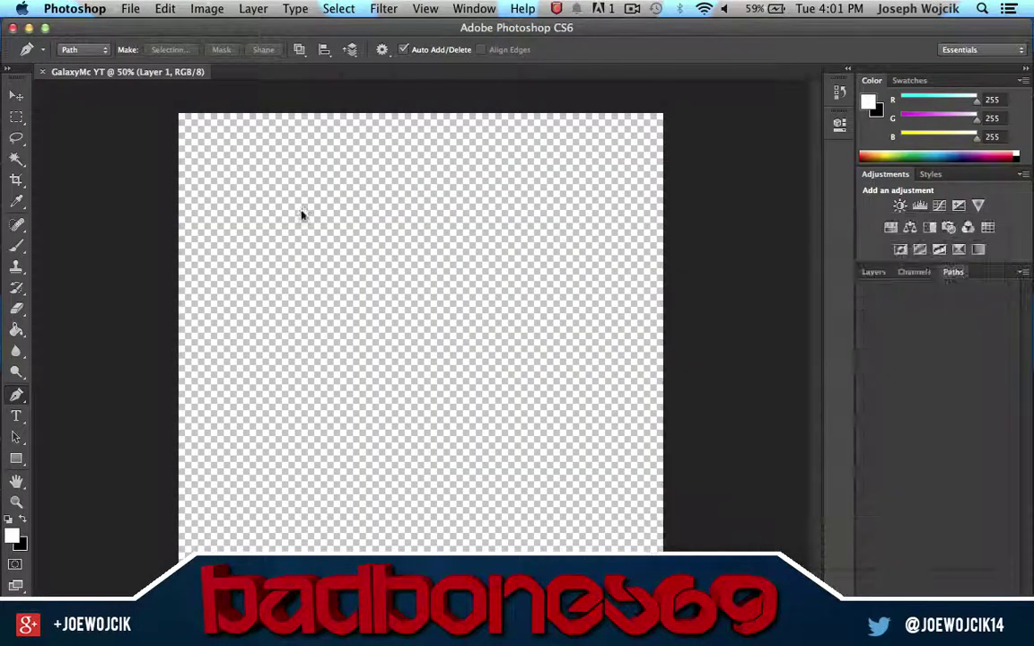
key("v")
key("super+0")
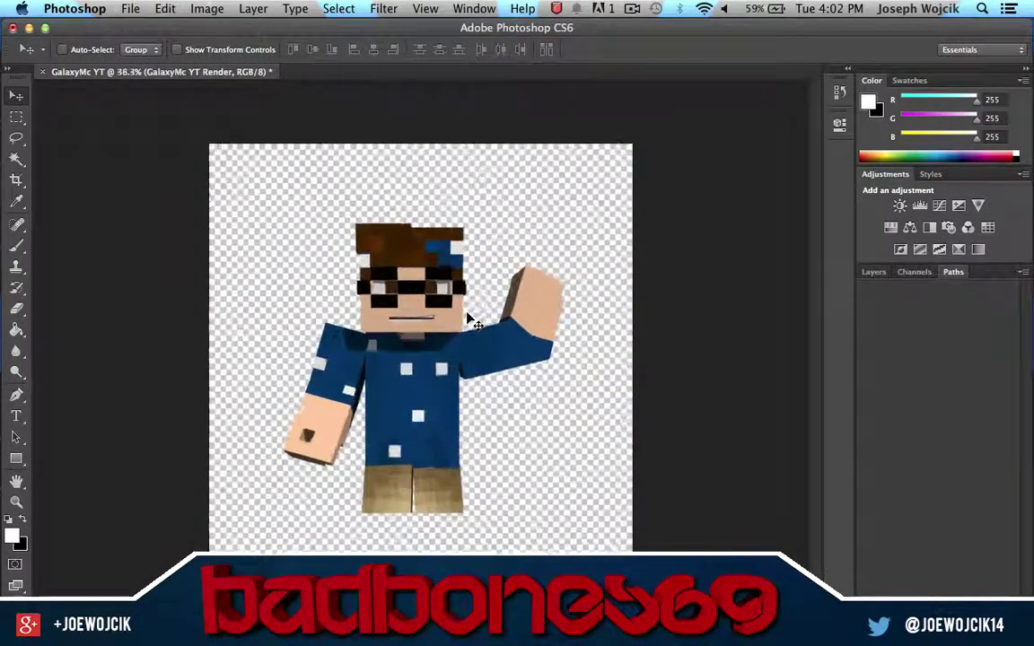
Step: Move Layer 3 to the bottom as BG and name the top layer Border
left_click(873, 271)
left_click_drag(950, 432, 934, 487)
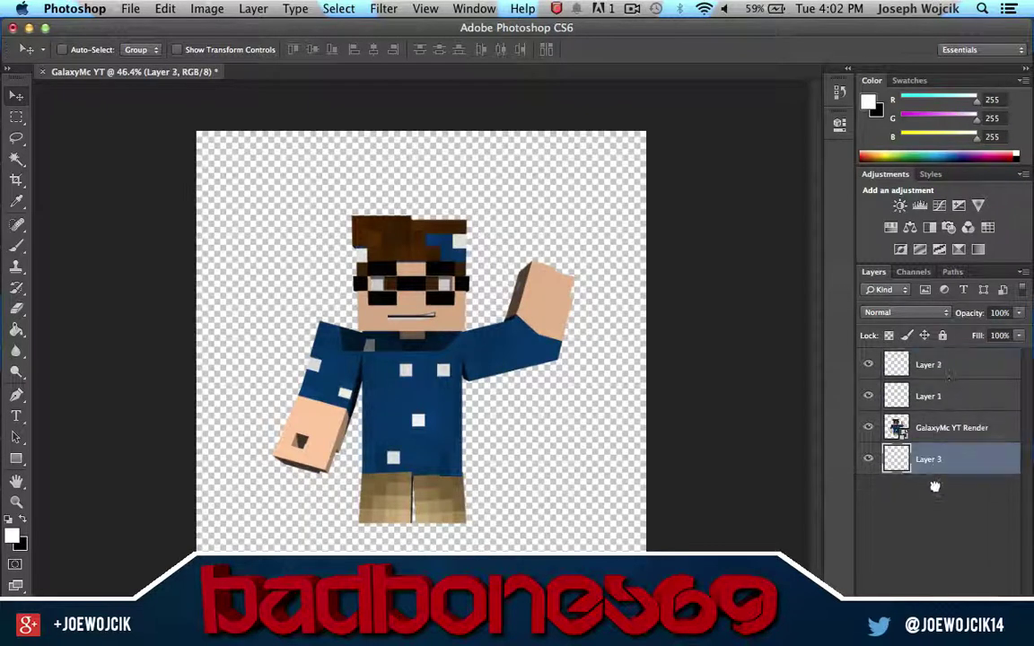
double_click(928, 364)
type("Border")
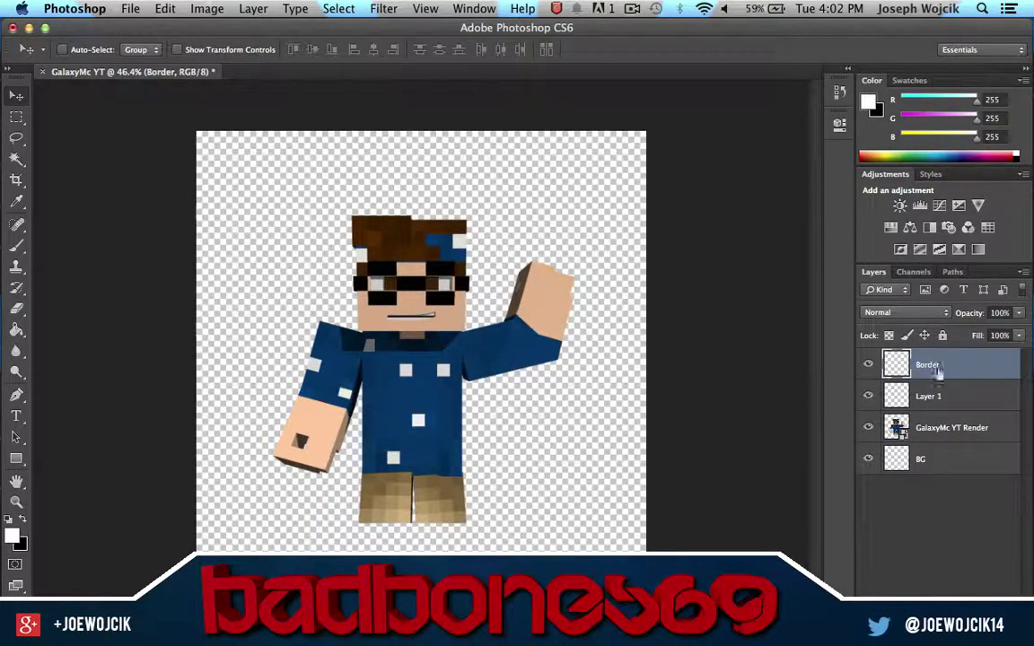
left_click(897, 428)
Step: Scale the character render up to about 120% and shift it left and down
right_click(898, 428)
key("Escape")
key("super+t")
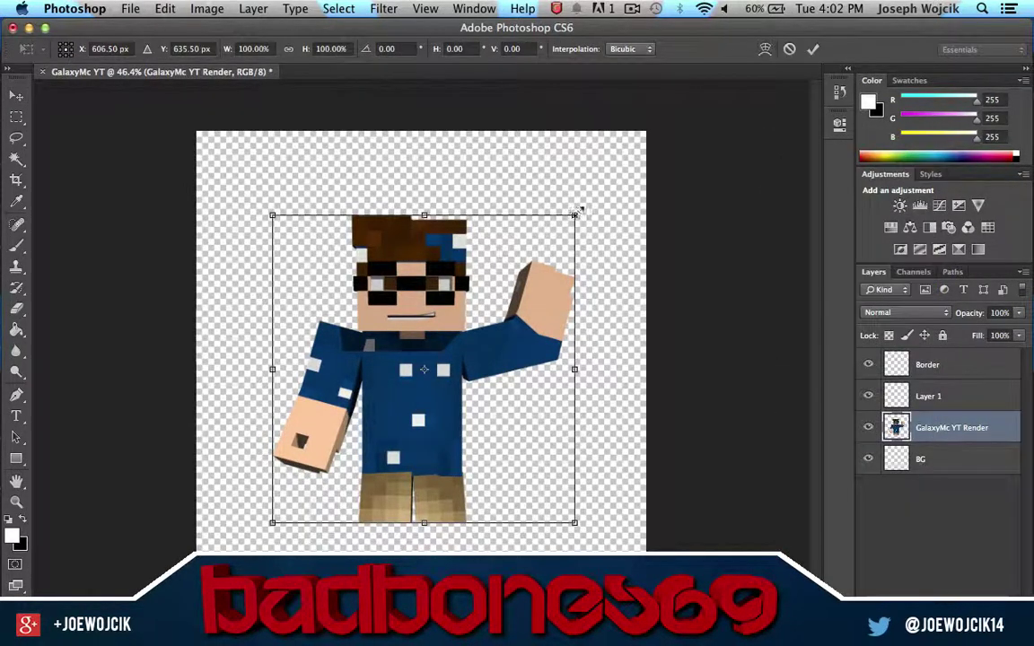
left_click_drag(574, 213, 635, 153)
left_click_drag(464, 305, 429, 323)
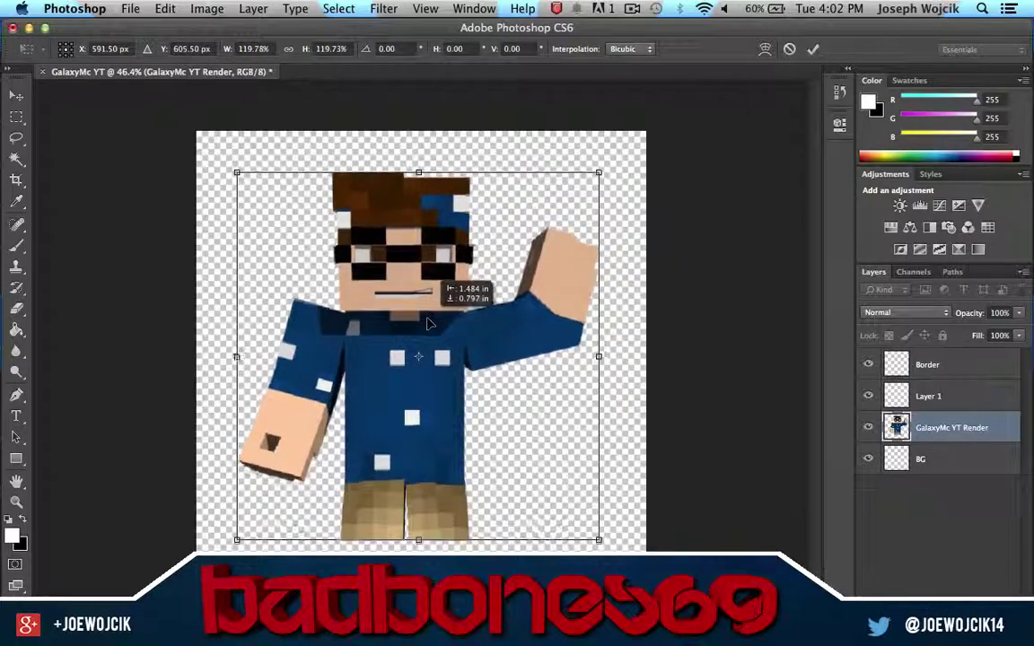
key("Return")
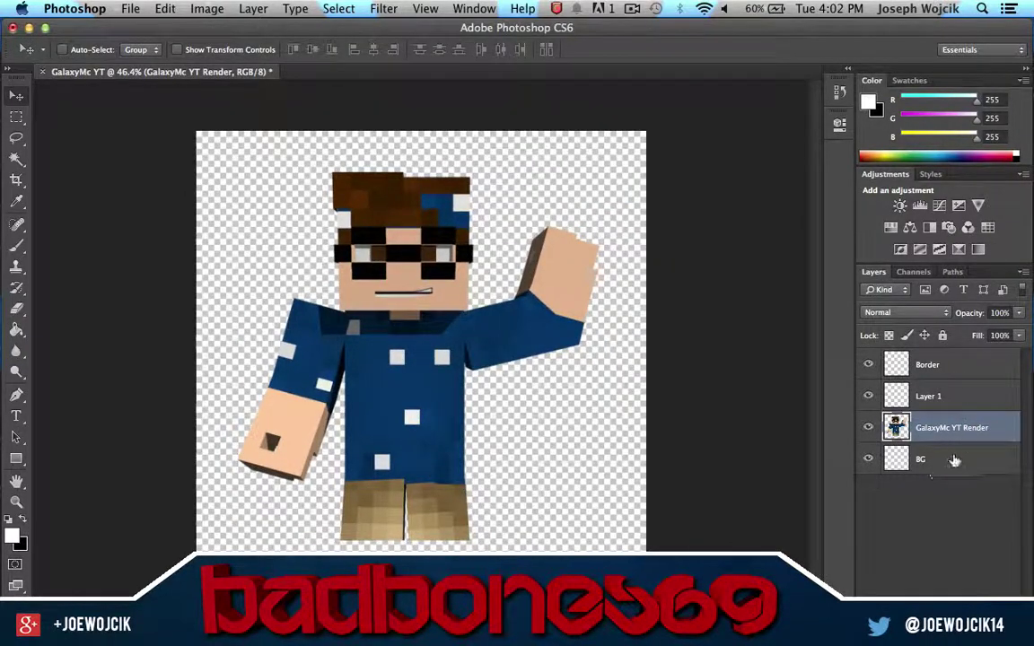
left_click(954, 460)
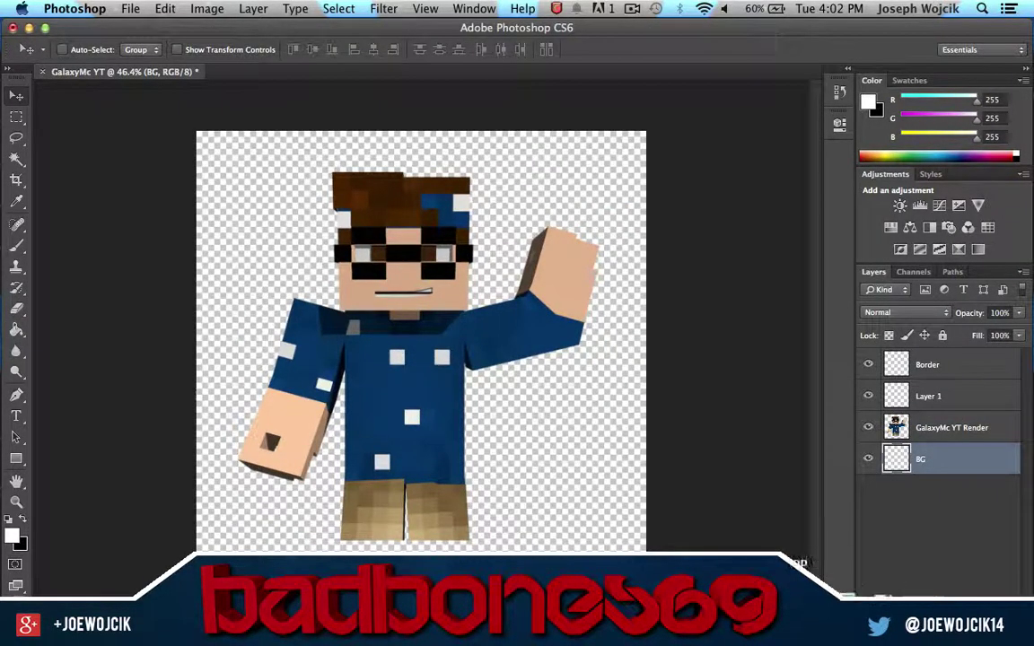
Step: Place the 12.png landscape from BackGrounds and enlarge it to fill the canvas
left_click(801, 563)
left_click(422, 287)
scroll(631, 382, "down", 2)
scroll(631, 381, "down", 2)
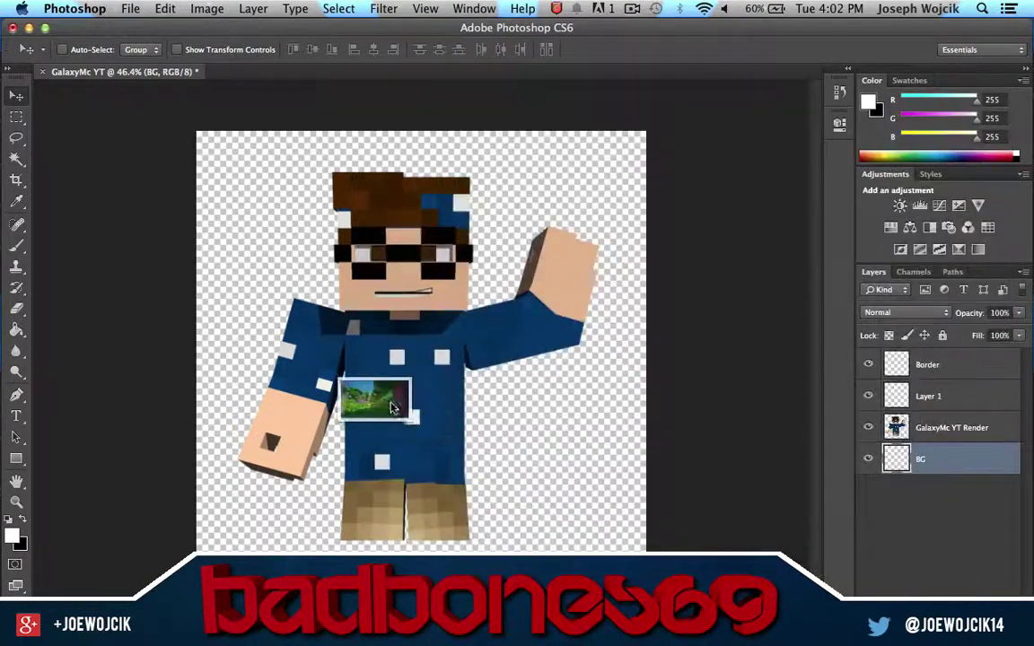
left_click_drag(954, 218, 377, 394)
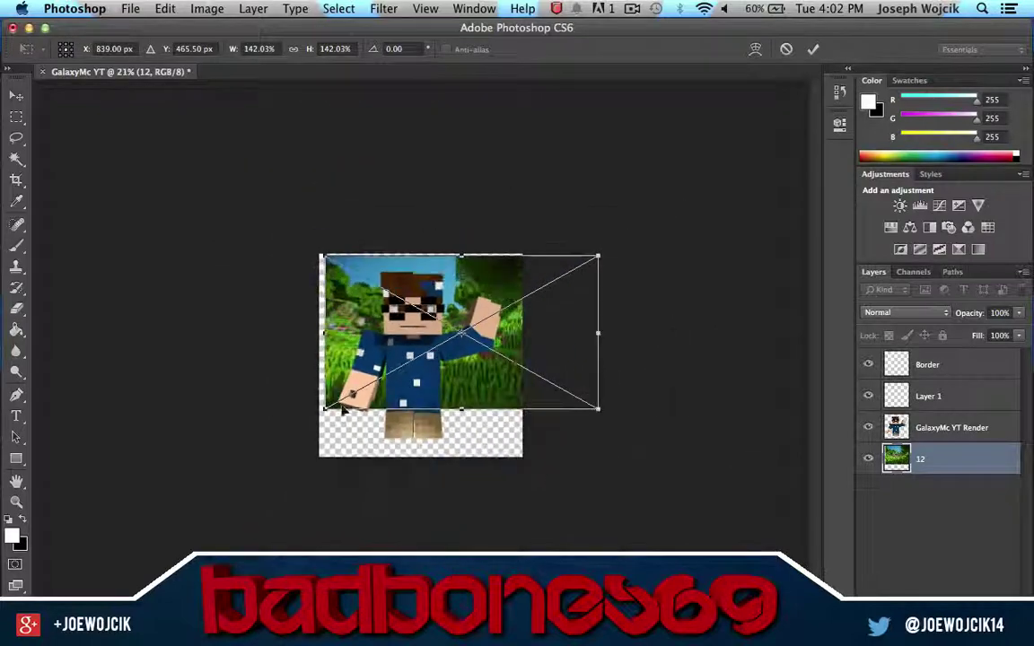
left_click_drag(635, 236, 541, 312)
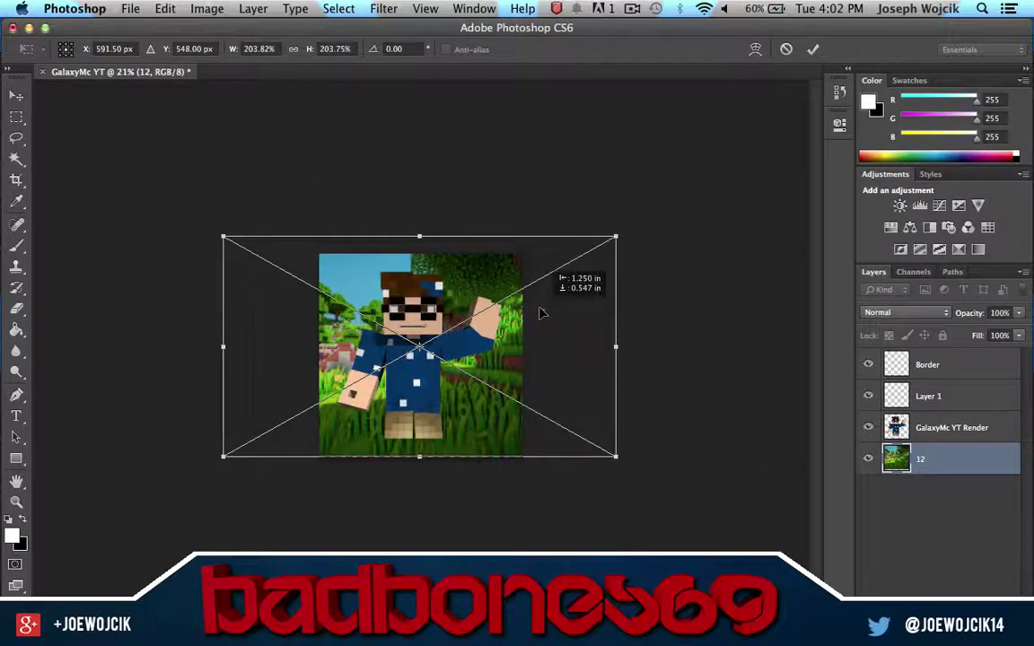
key("Return")
Step: Rename the landscape layer to BG and reselect the render and Layer 1
scroll(473, 349, "up", 3)
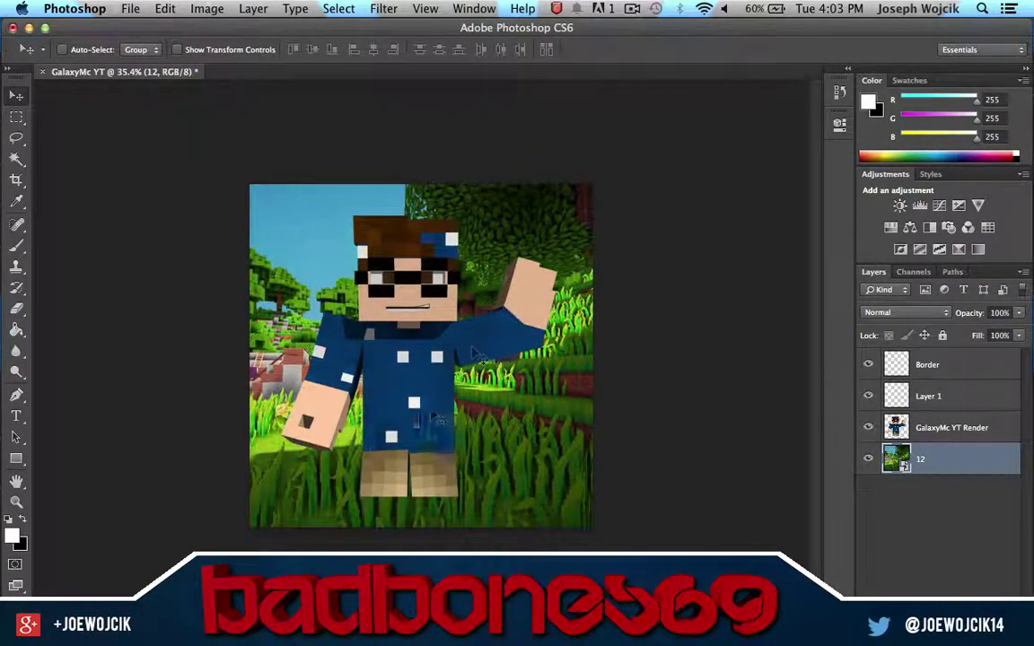
scroll(425, 358, "up", 1)
right_click(950, 461)
left_click(916, 465)
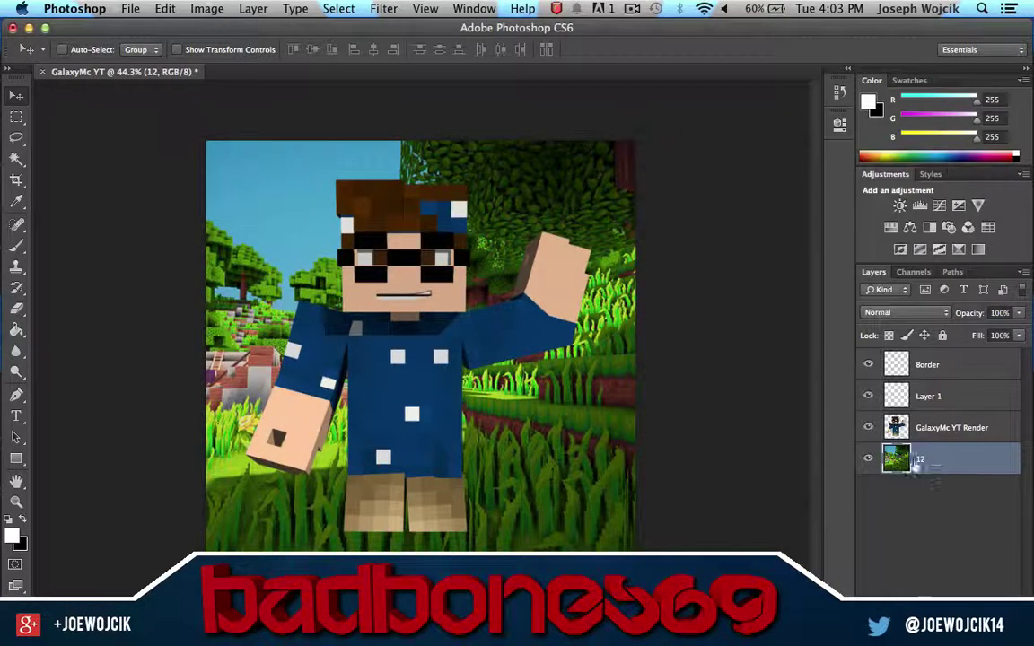
type("BG")
left_click(956, 427)
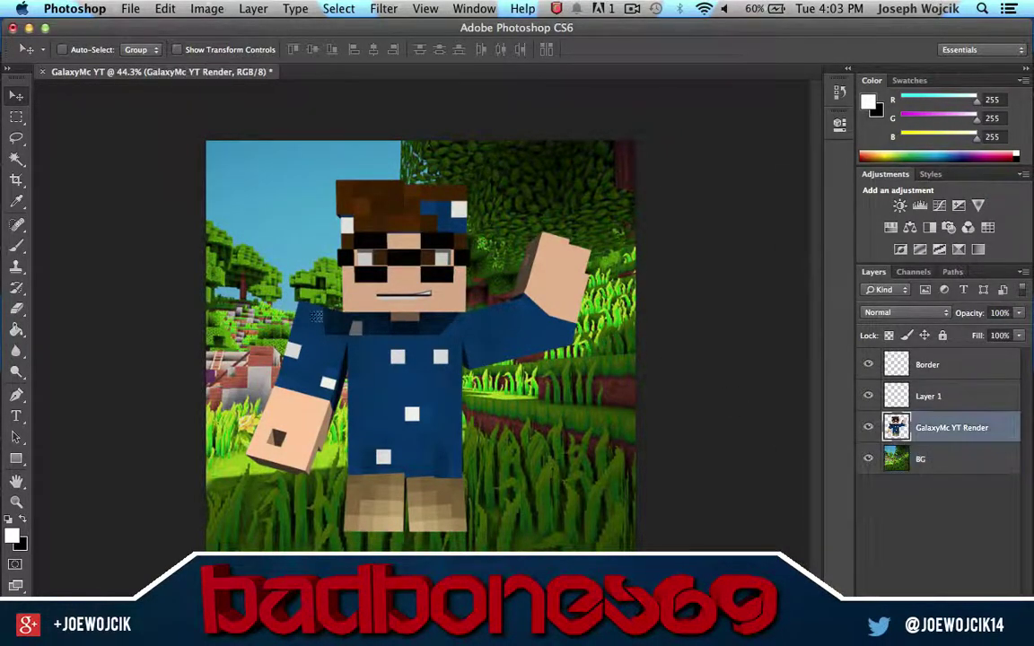
left_click(962, 384)
Step: On the Border layer, select the whole canvas and inset the selection from the edges
left_click(961, 364)
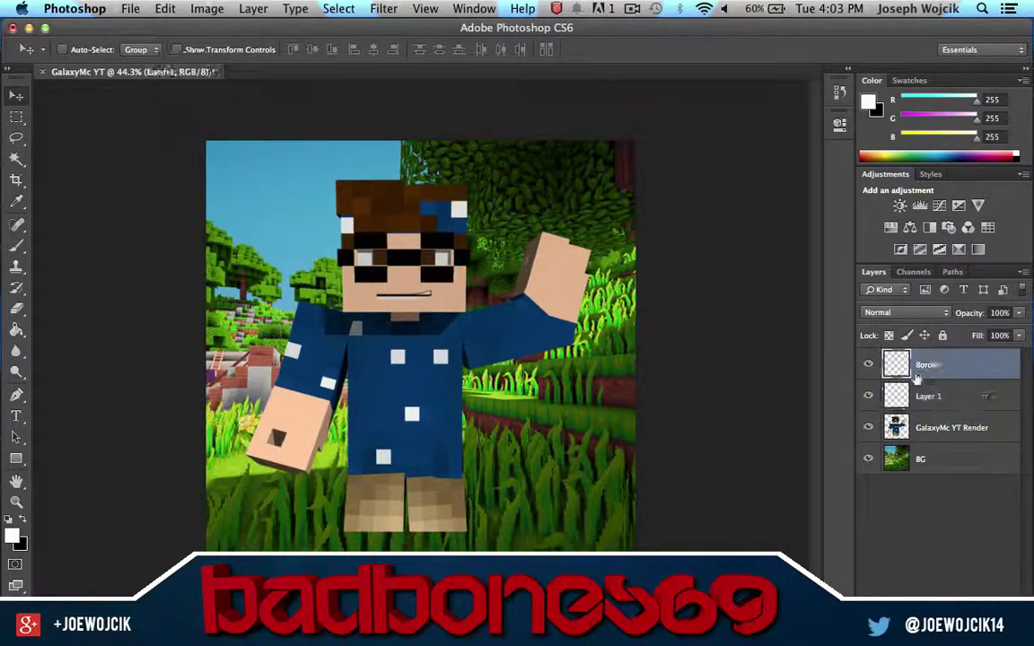
key("super+a")
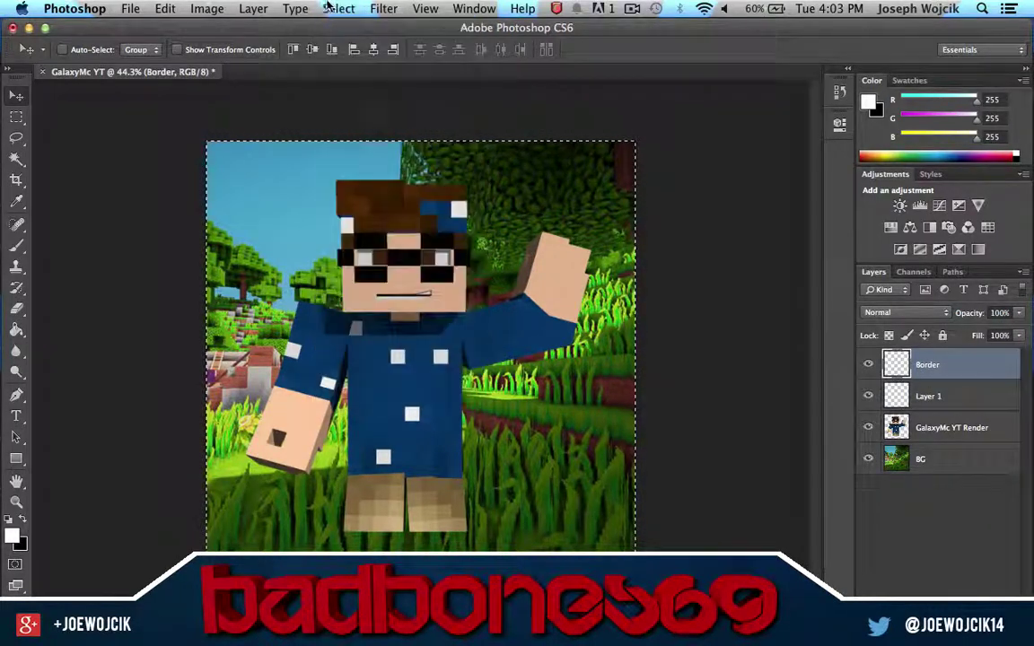
left_click(337, 8)
left_click(397, 288)
left_click(244, 48)
type("93")
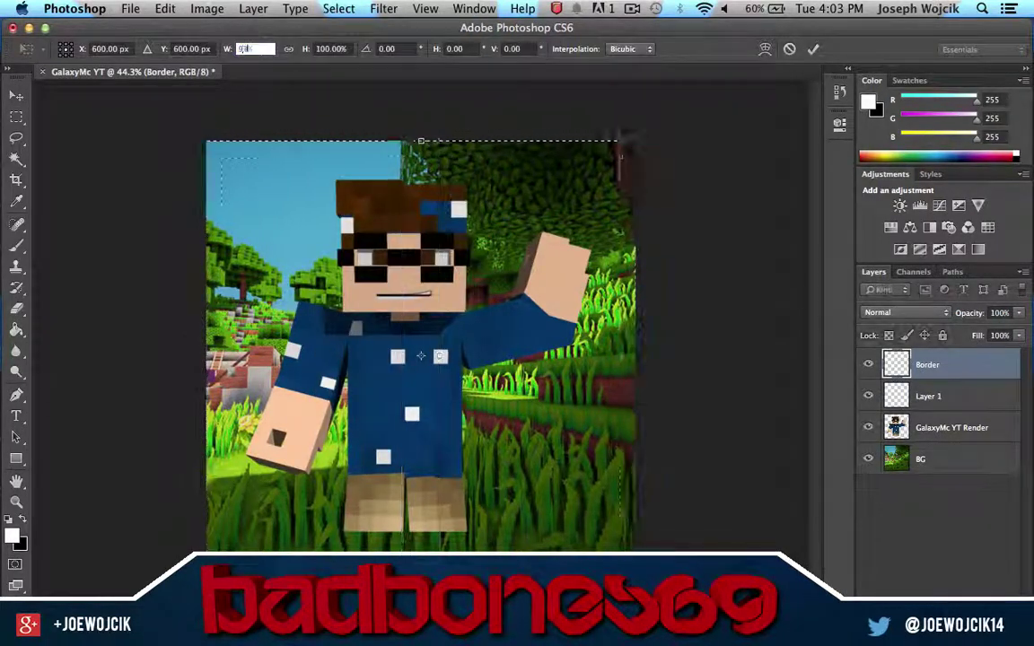
key("Return")
key("Return")
left_click(337, 8)
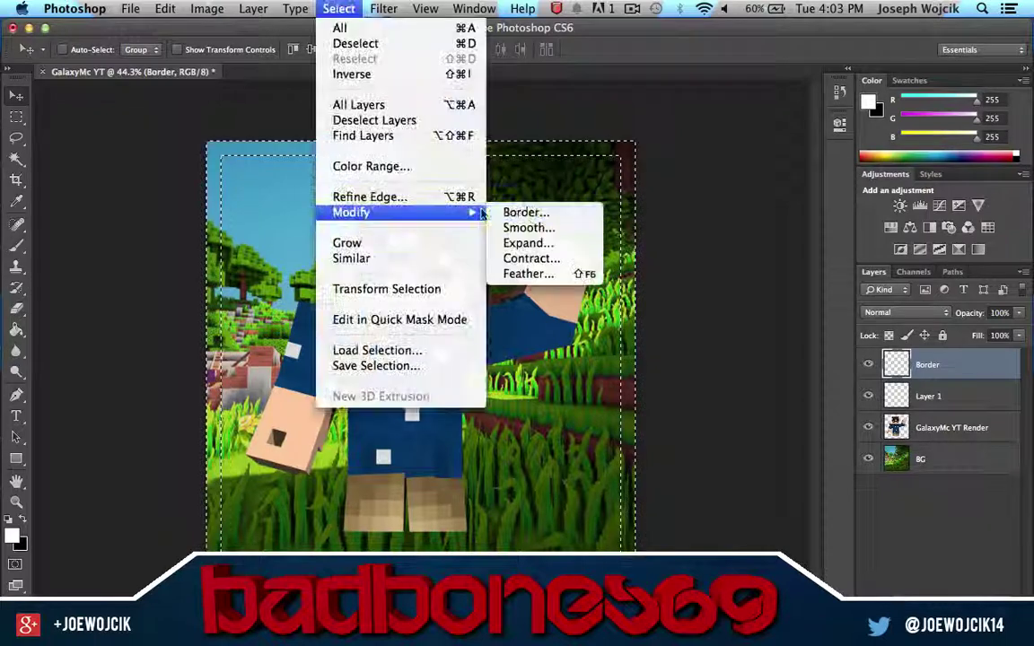
key("Escape")
Step: Fill the border ring with white and rename Layer 1 to Border Shadow
key("g")
left_click(214, 167)
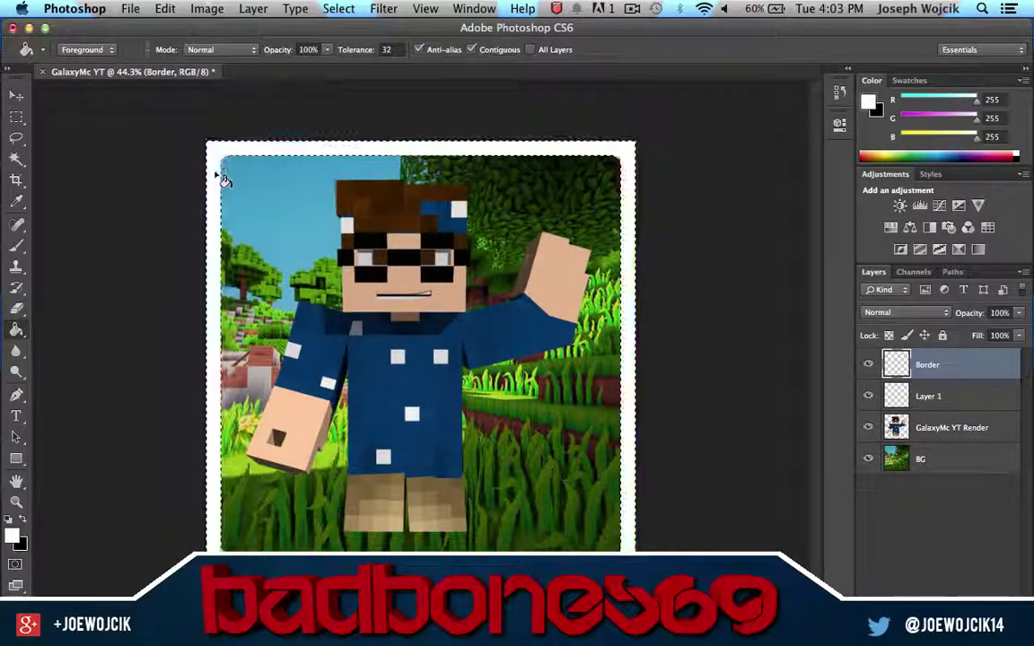
double_click(928, 396)
type("Border Shadow")
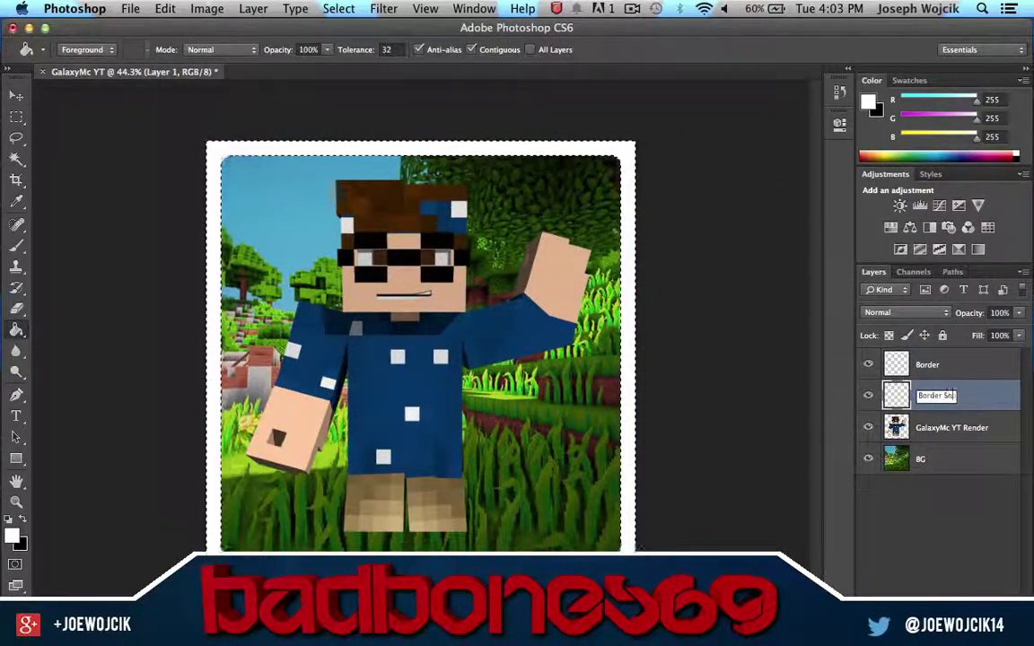
key("Return")
Step: Fill the Border Shadow area with black and clear the selection
left_click(296, 8)
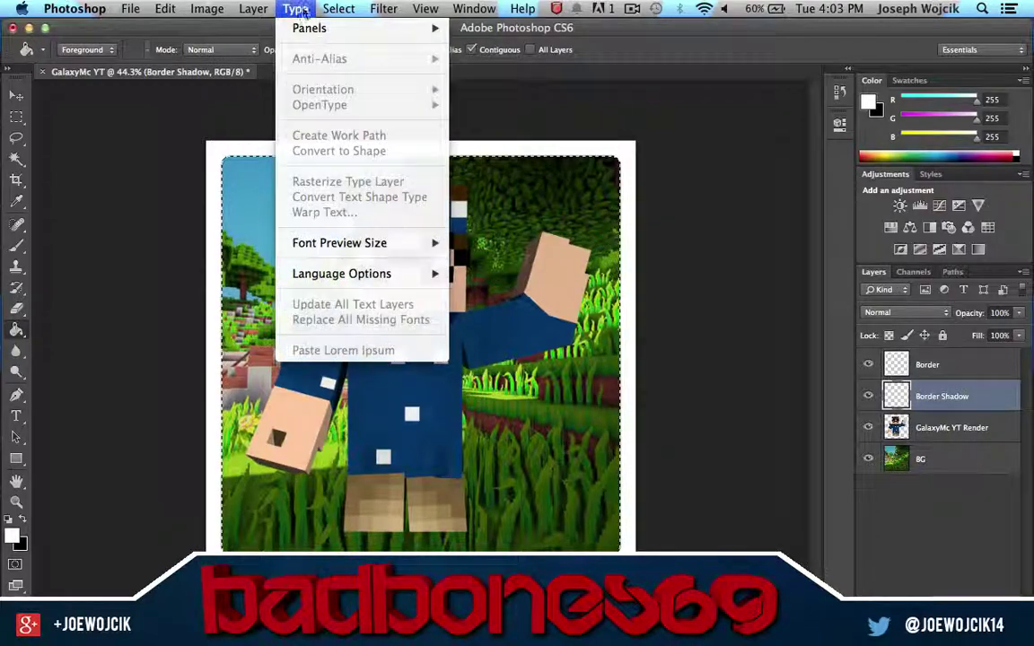
left_click(215, 178)
key("v")
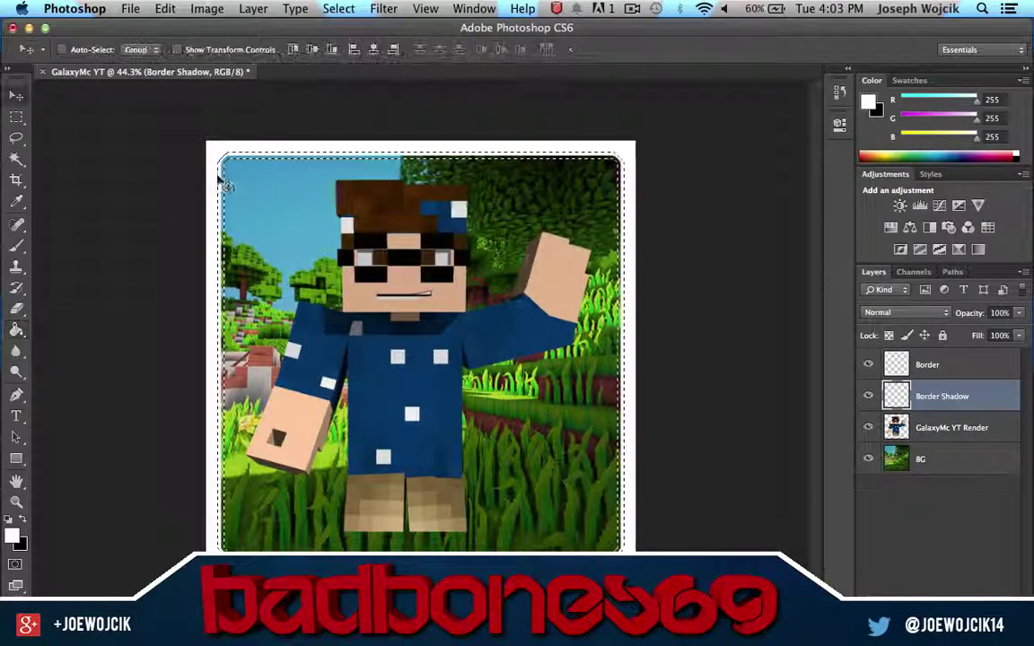
left_click(219, 173)
left_click(632, 241)
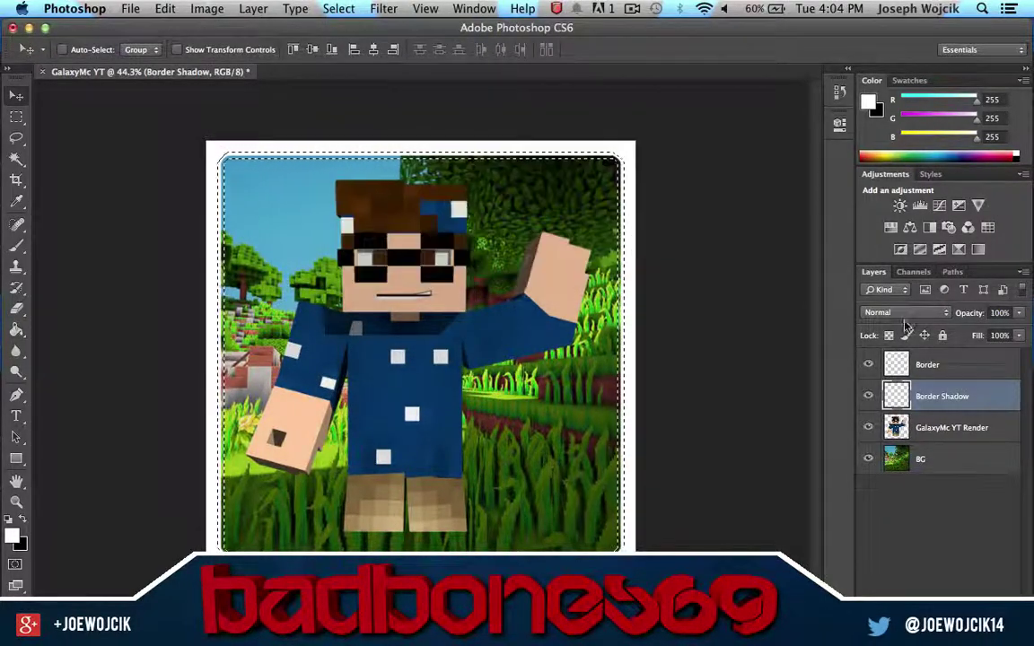
key("x")
left_click(623, 207)
left_click(638, 244)
key("g")
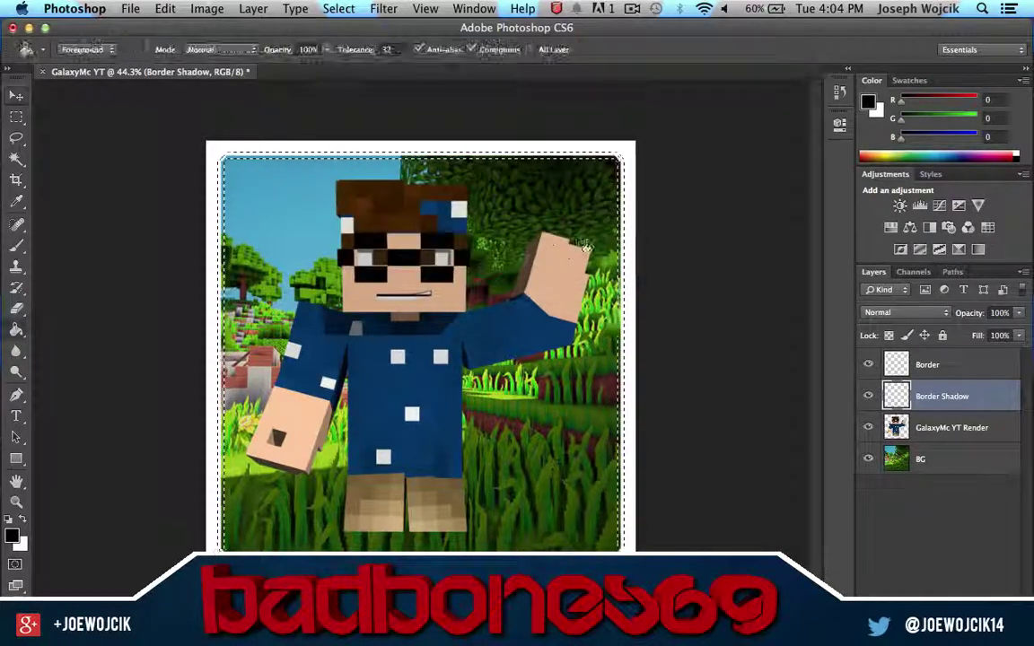
key("ctrl+d")
left_click(24, 101)
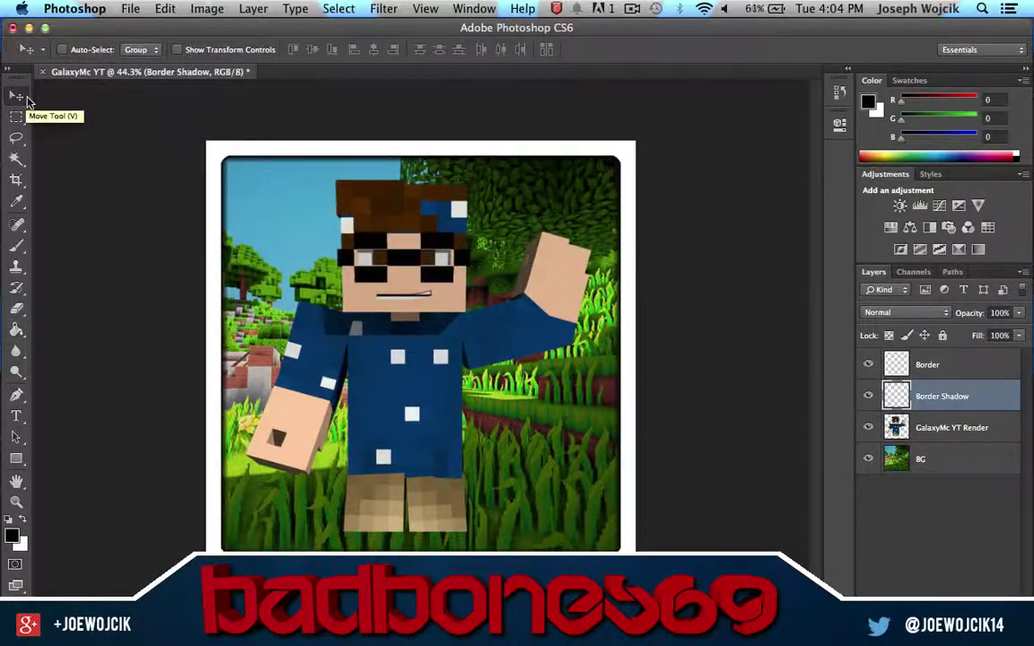
Step: Set Border to Overlay blending and lower Border Shadow opacity to about 39%
left_click(933, 364)
left_click(904, 312)
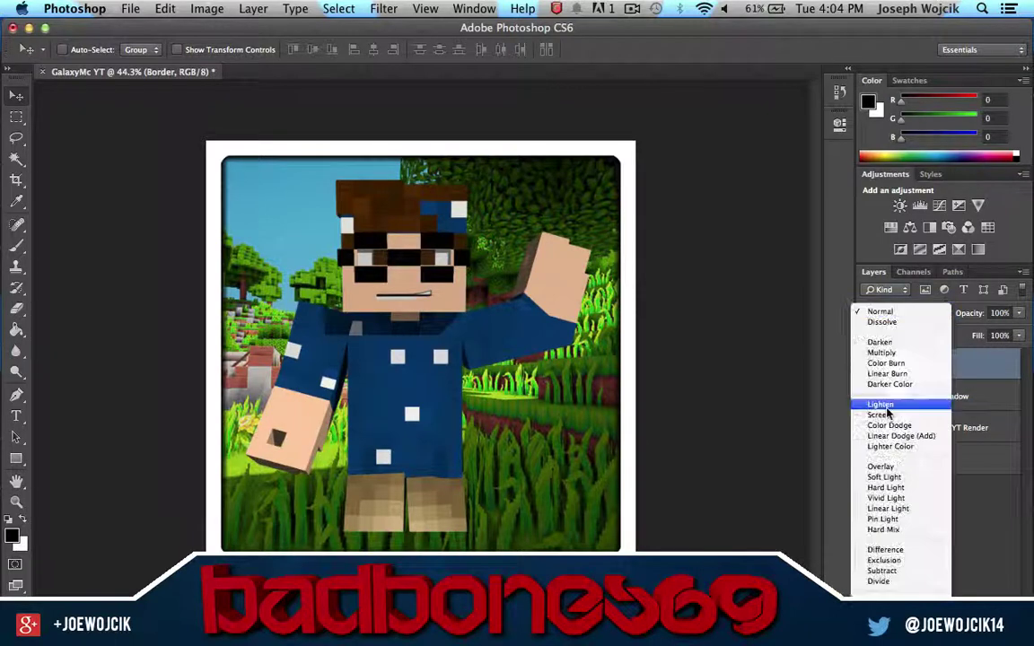
left_click(879, 467)
left_click(942, 396)
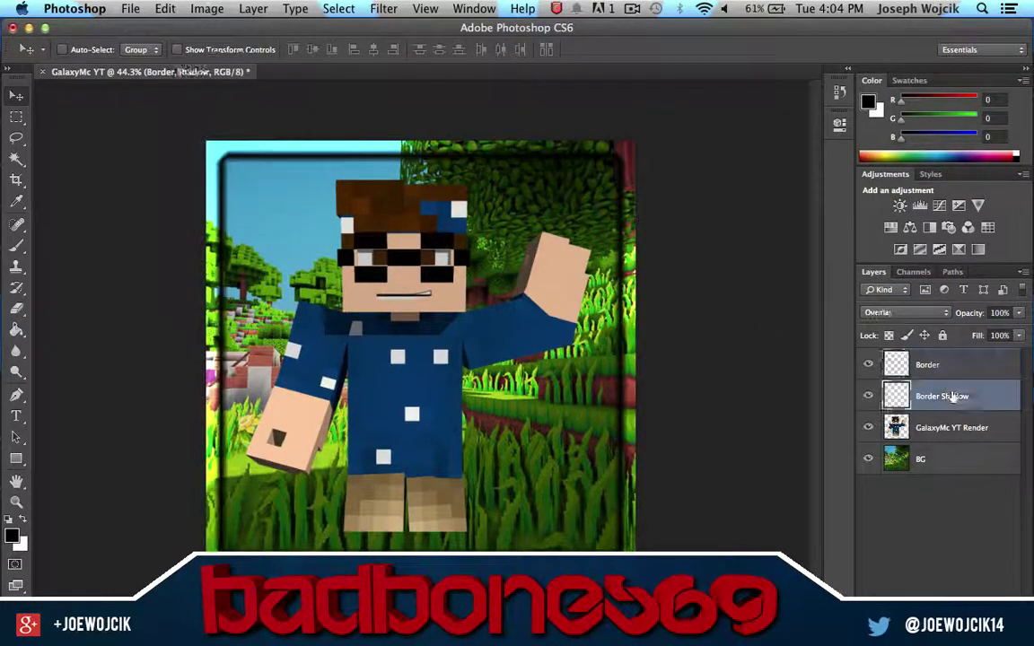
left_click_drag(1019, 313, 954, 337)
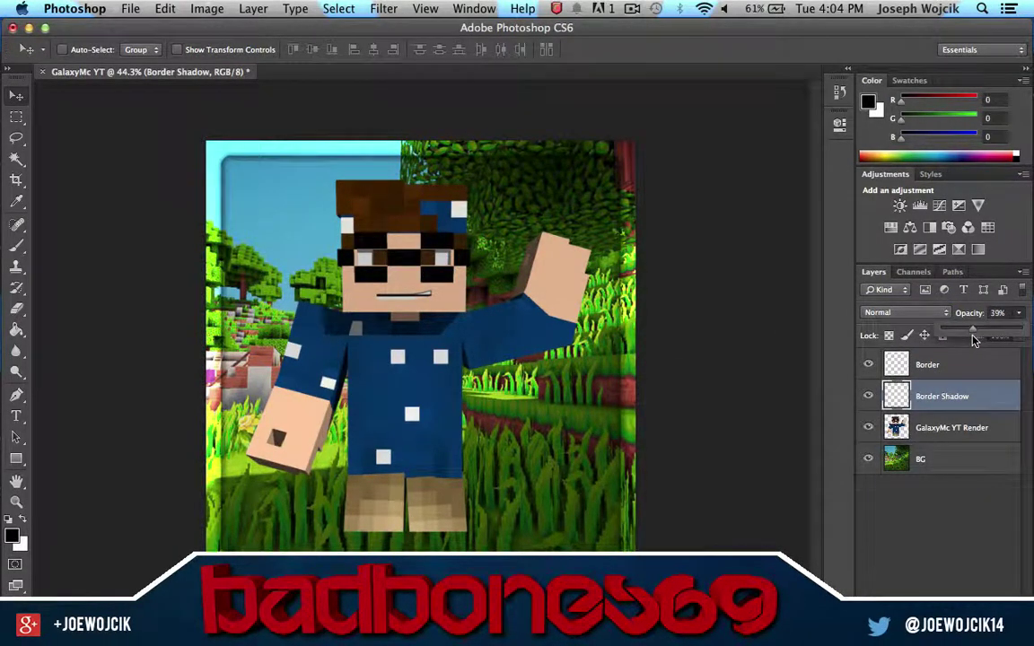
left_click(914, 574)
Step: Scale the GalaxyMc YT Render layer up about 106% and nudge it into place in the frame
left_click(951, 428)
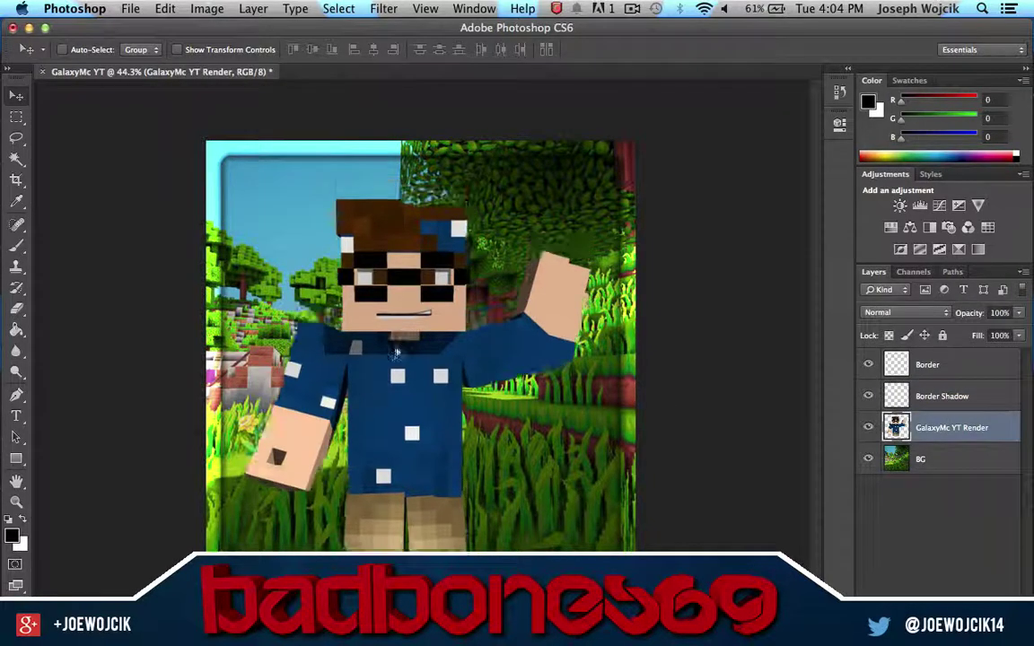
left_click_drag(359, 270, 362, 293)
key("ctrl+t")
left_click_drag(592, 193, 620, 175)
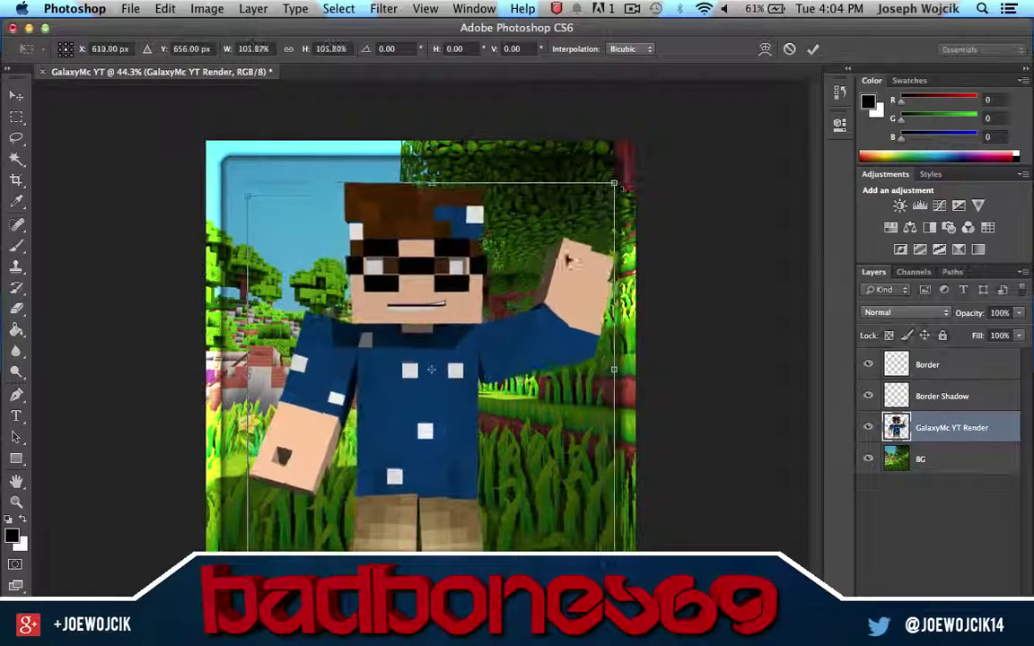
left_click_drag(514, 274, 526, 275)
key("Return")
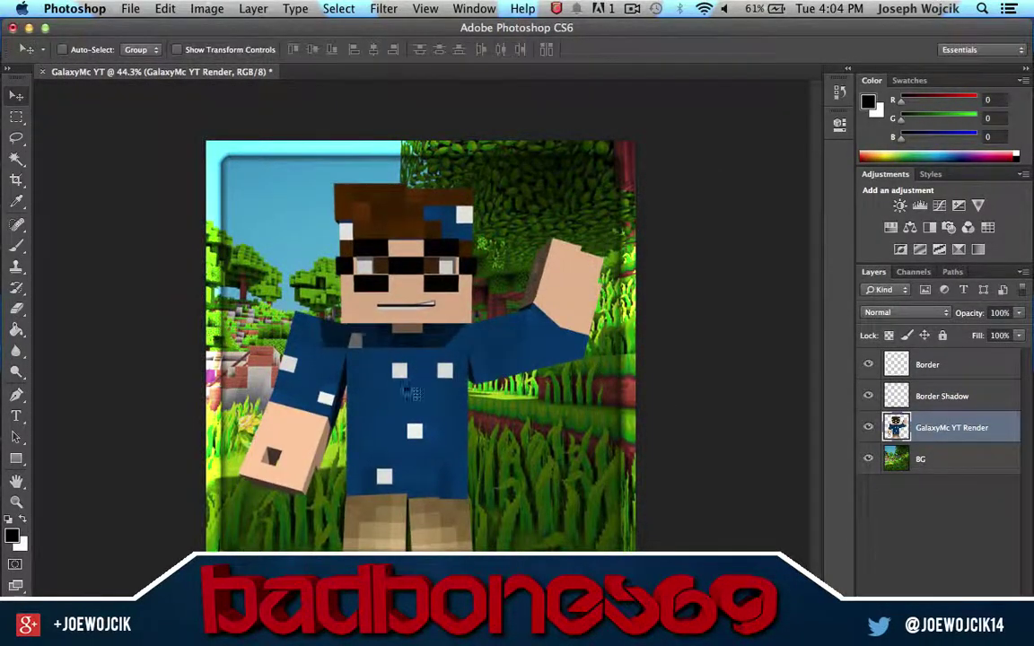
left_click_drag(404, 385, 404, 386)
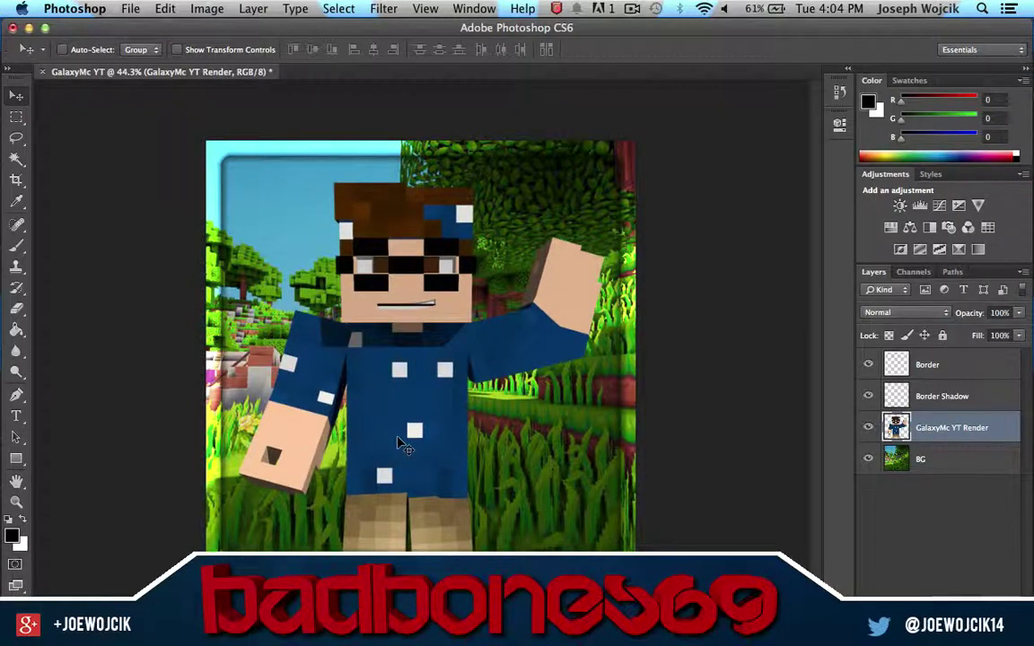
scroll(404, 444, "up", 5)
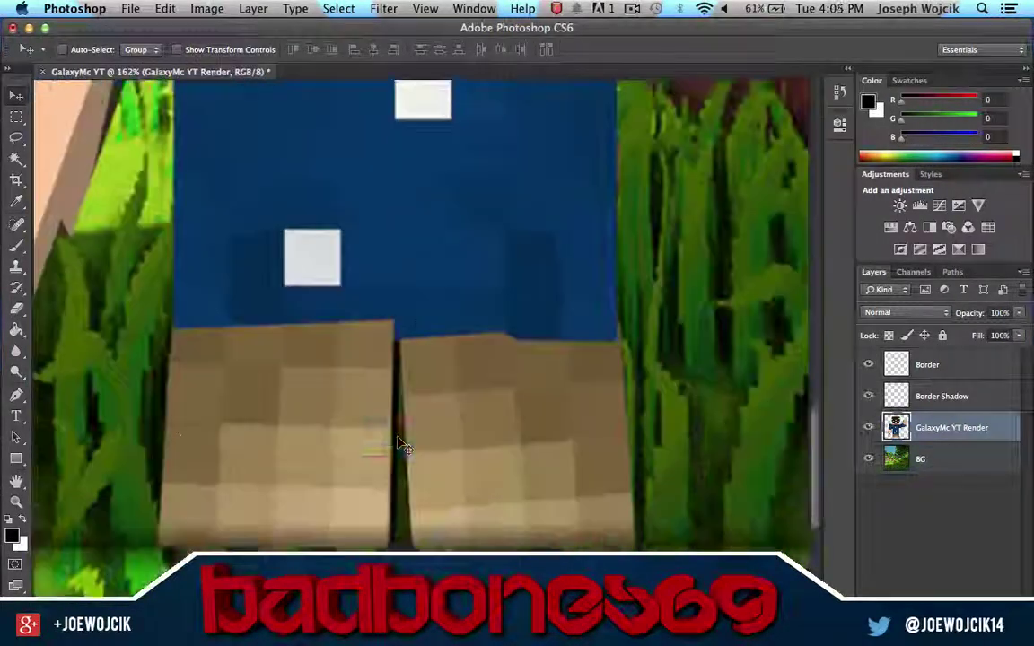
scroll(404, 444, "down", 3)
scroll(404, 444, "down", 5)
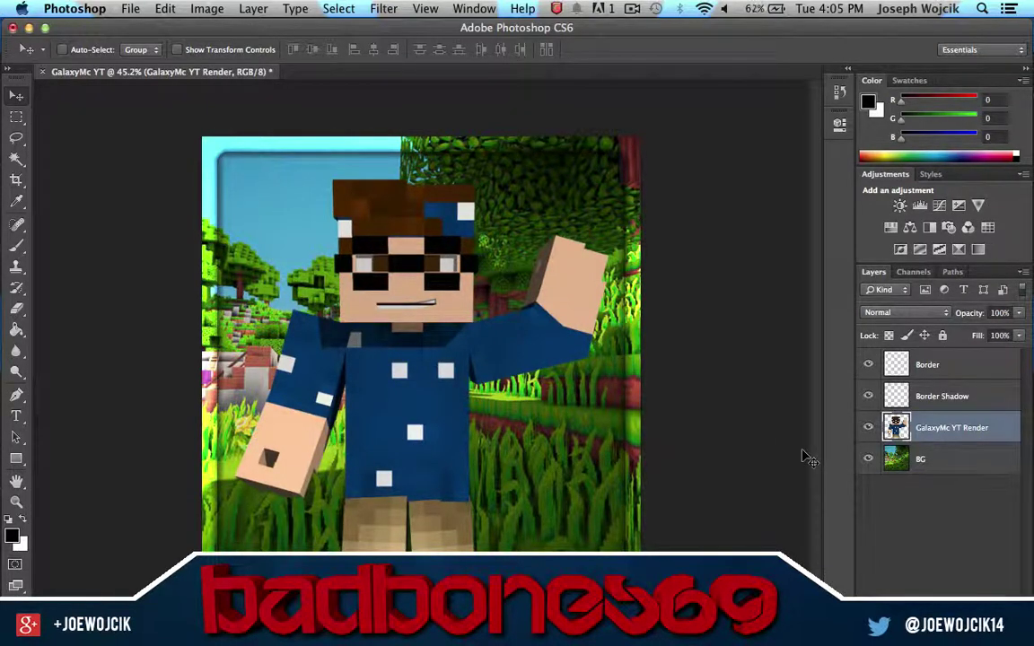
Step: Add a new empty layer, duplicate the render, and move the copy below it as layer 2
key("ctrl+shift+alt+n")
key("ctrl+shift+alt+n")
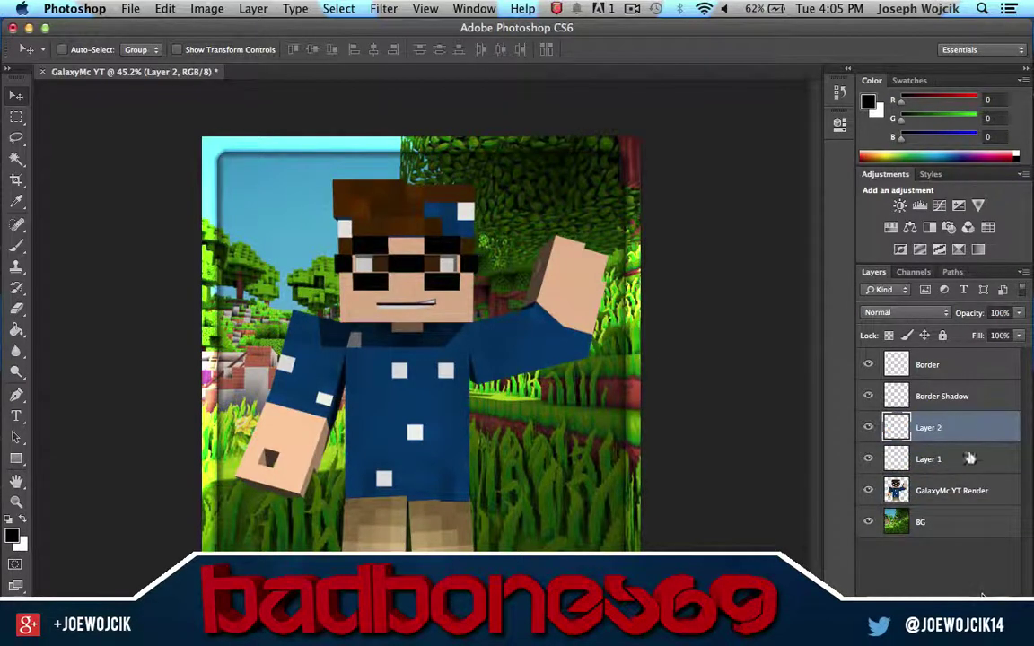
left_click_drag(952, 492, 897, 444)
key("ctrl+j")
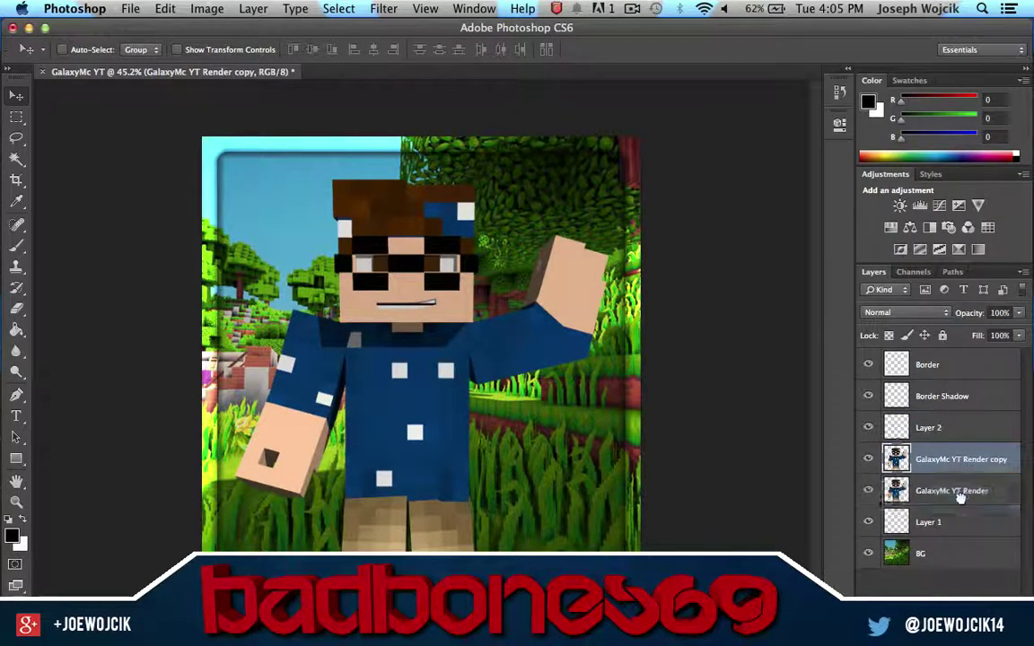
left_click_drag(959, 497, 969, 494)
double_click(974, 490)
type("2")
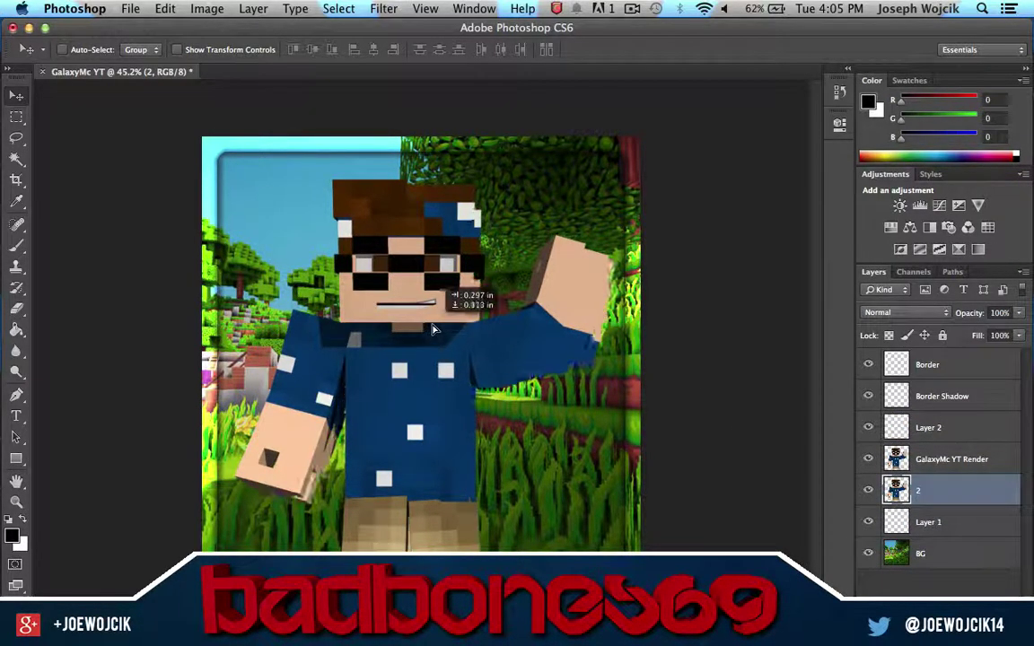
Step: Apply Motion Blur at distance 58 to layer 2 and compare it against the original
left_click(426, 8)
mouse_move(390, 197)
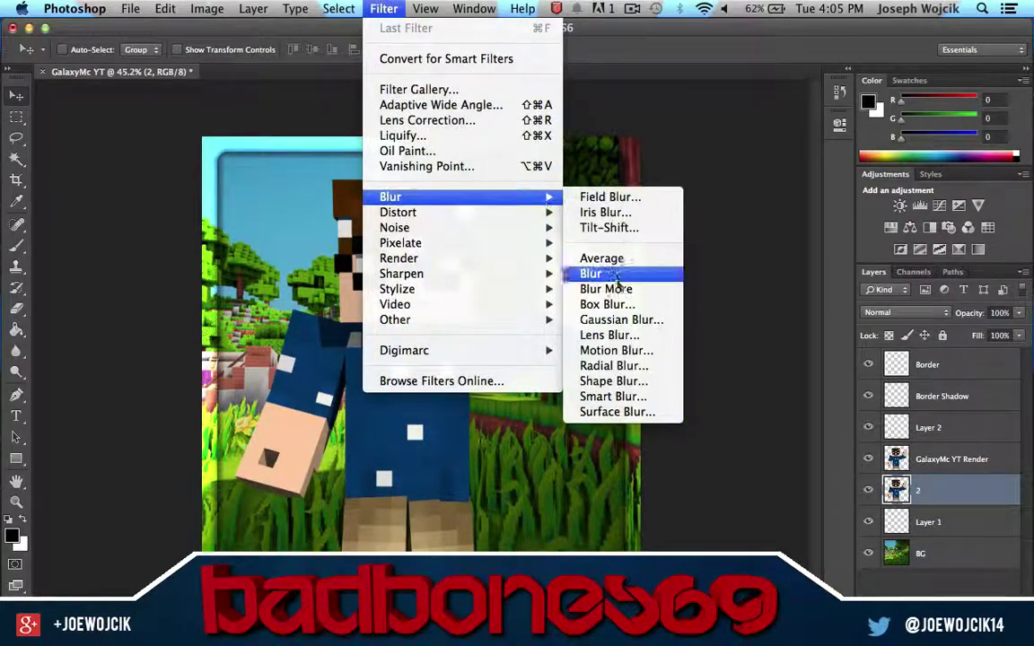
left_click(615, 363)
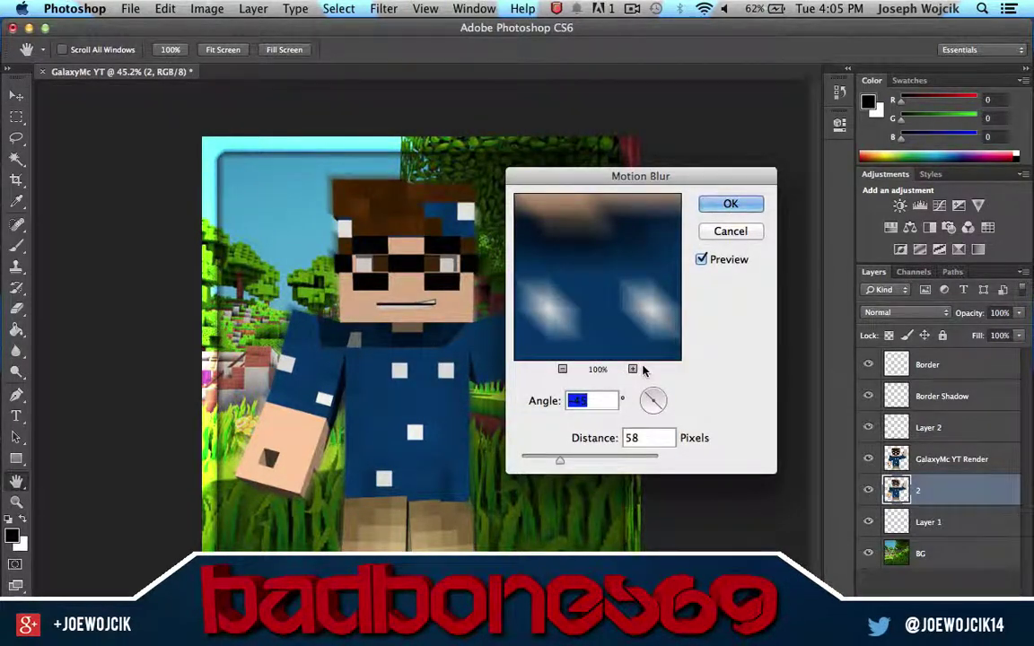
key("Return")
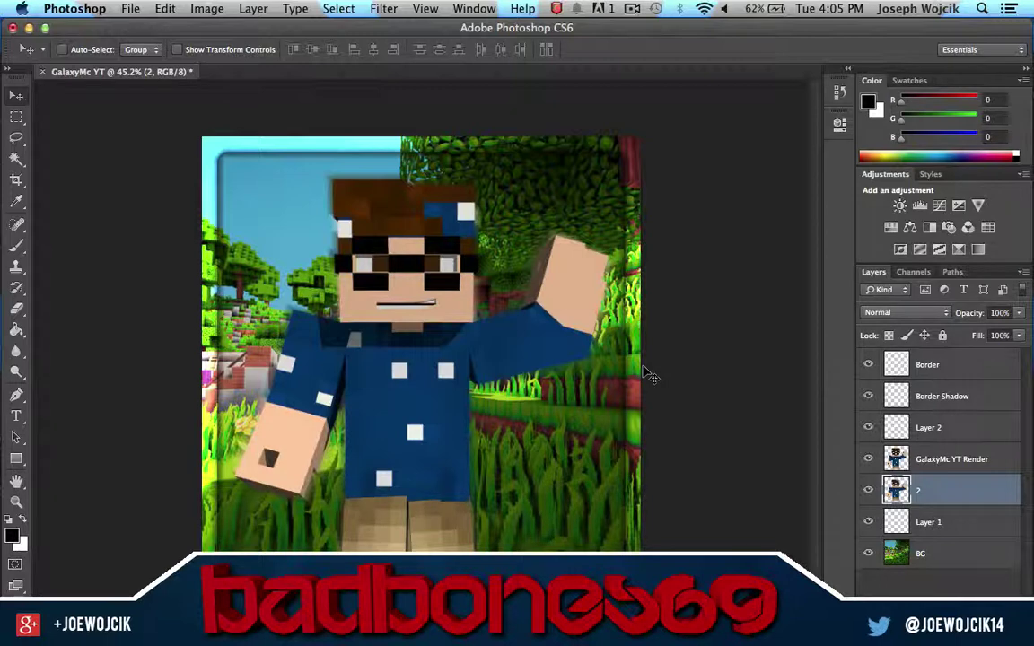
left_click(405, 8)
mouse_move(391, 197)
left_click(612, 357)
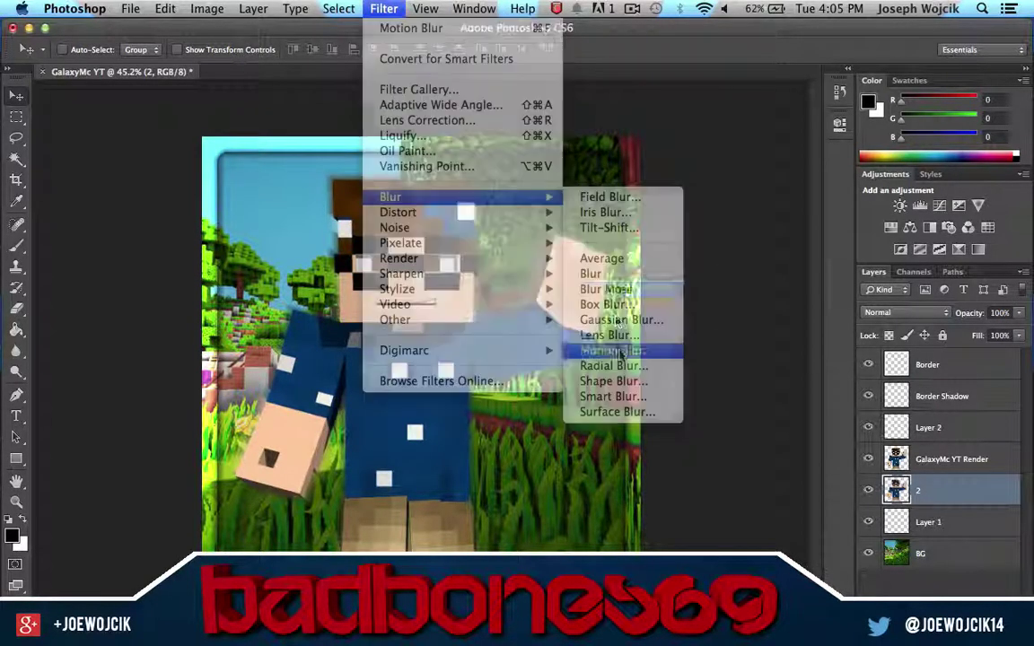
key("Return")
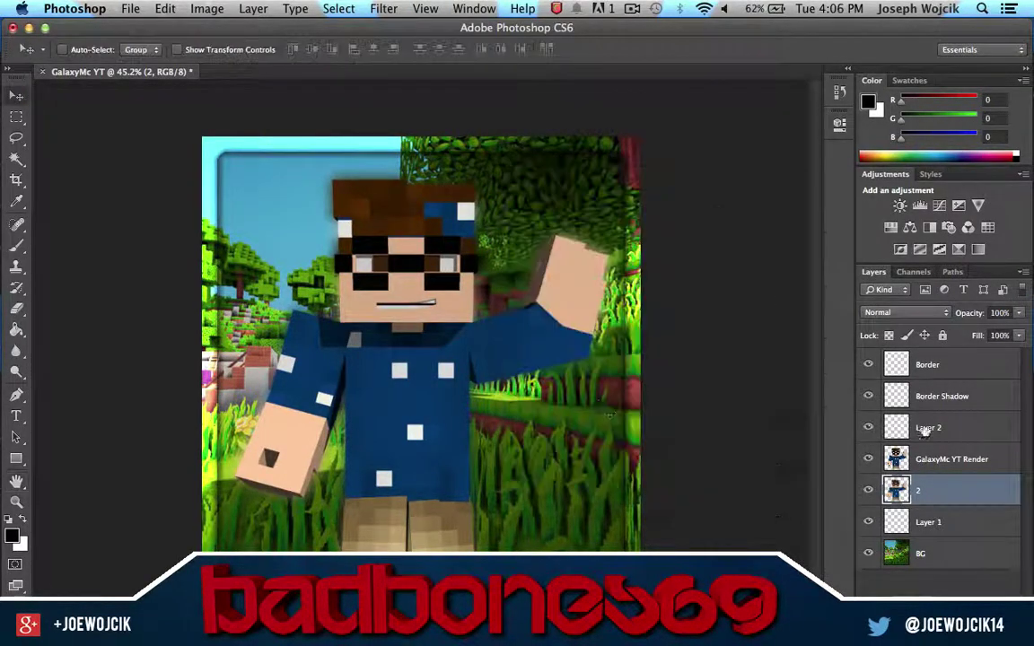
left_click(868, 458)
left_click(868, 458)
double_click(929, 522)
Step: Add a black Drop Shadow to layer 2 with 100% opacity, 9 px distance and 7 px size
left_click(933, 492)
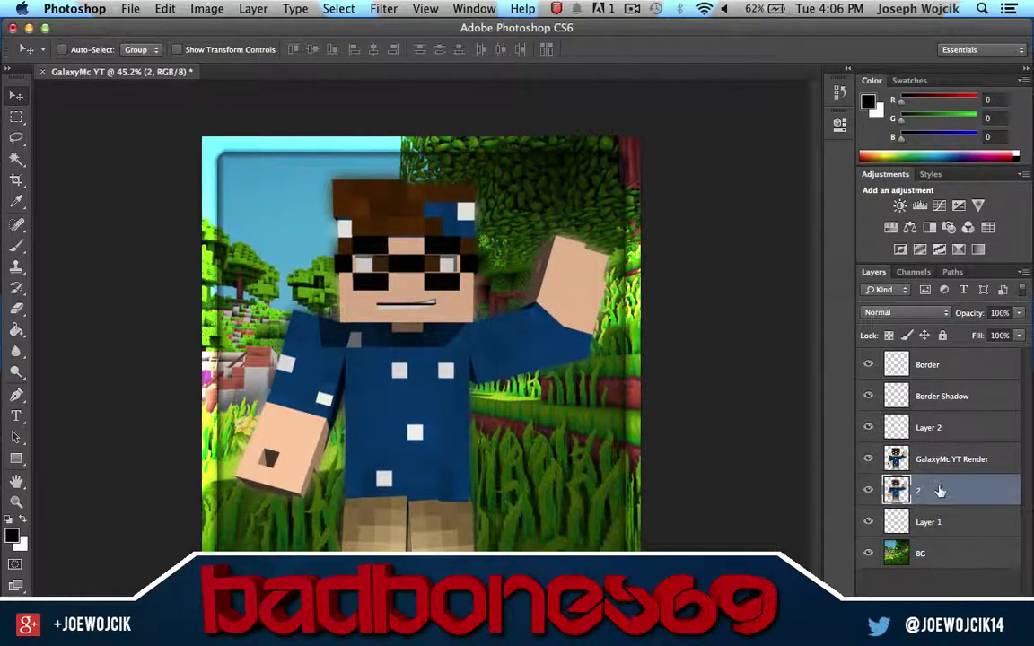
double_click(948, 489)
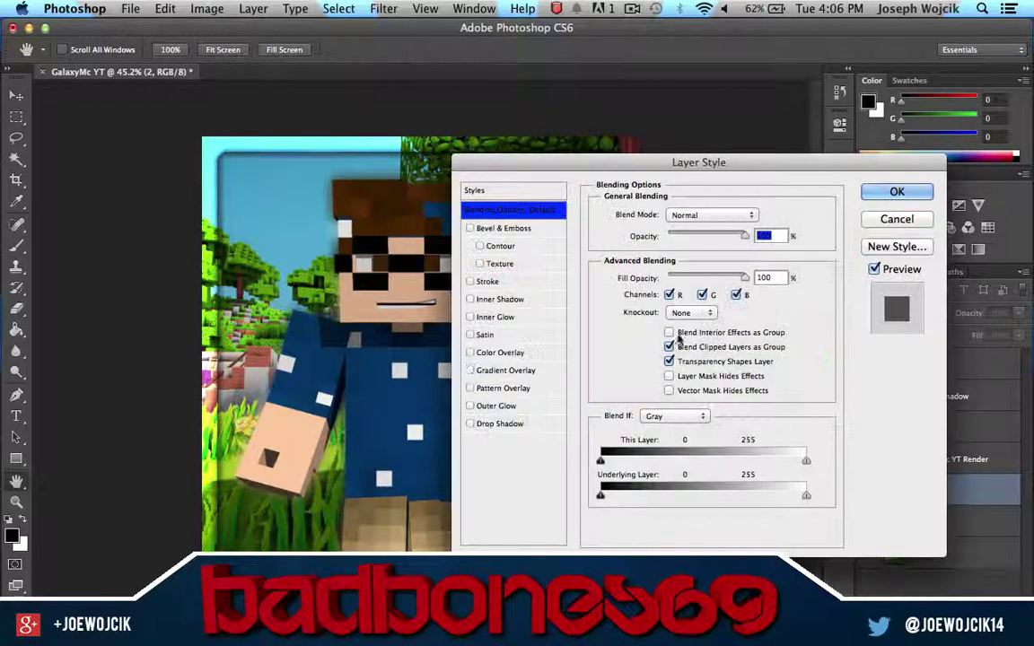
left_click(503, 424)
left_click_drag(705, 236, 727, 236)
left_click_drag(652, 287, 658, 307)
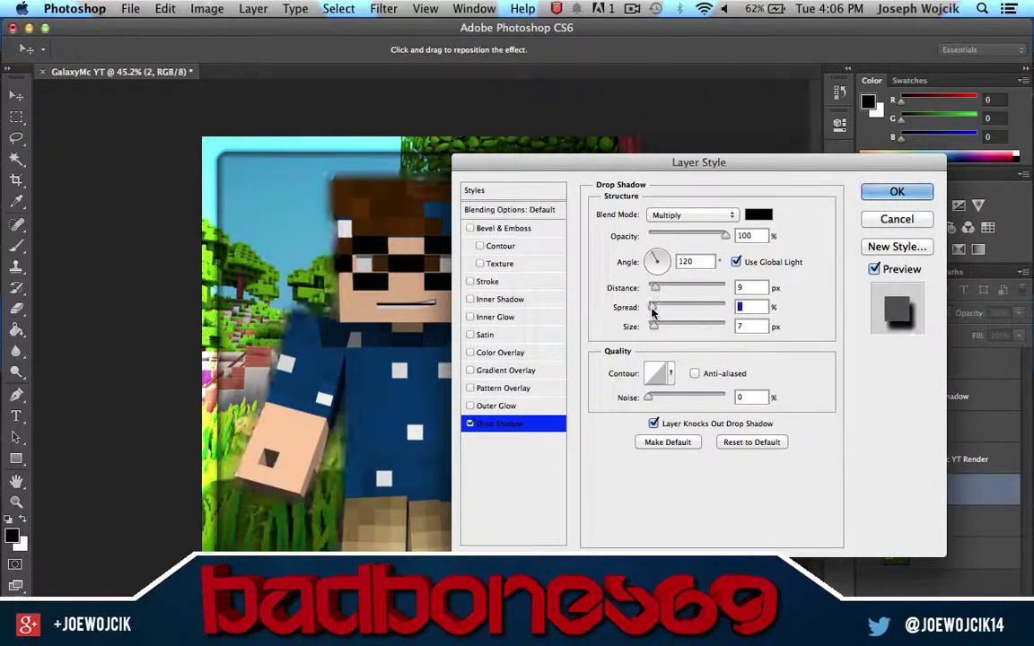
left_click(897, 191)
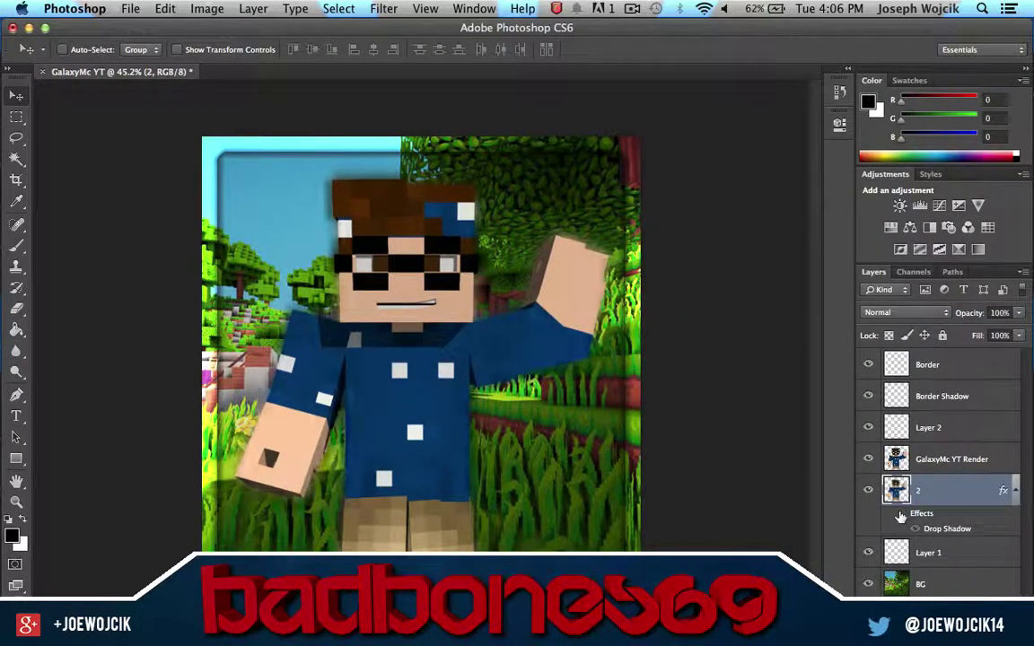
left_click(924, 493)
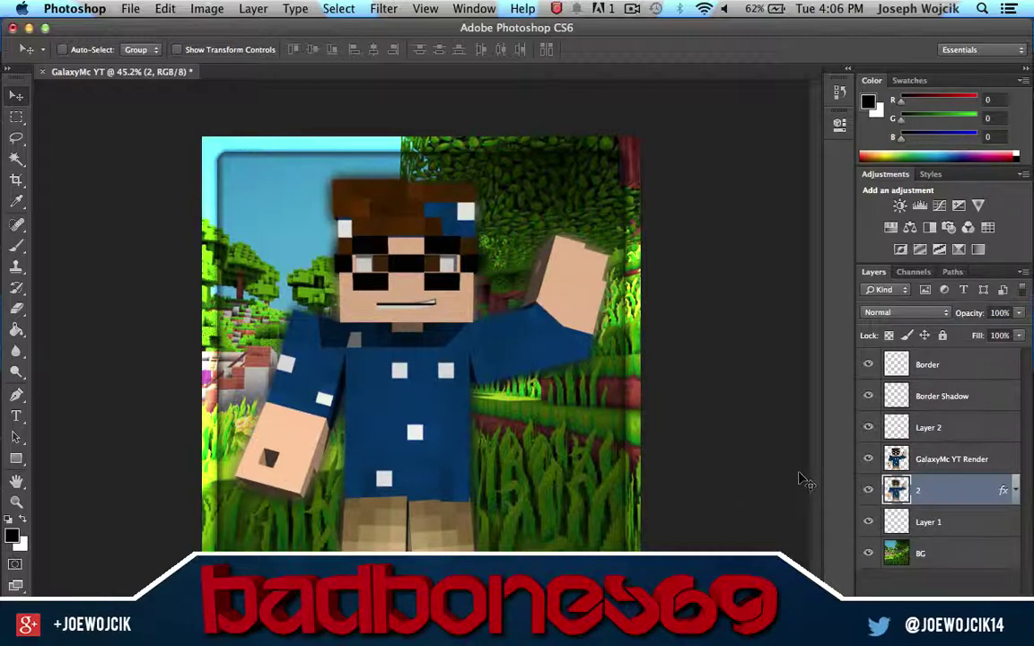
scroll(543, 543, "up", 5)
scroll(543, 543, "up", 5)
scroll(543, 543, "up", 5)
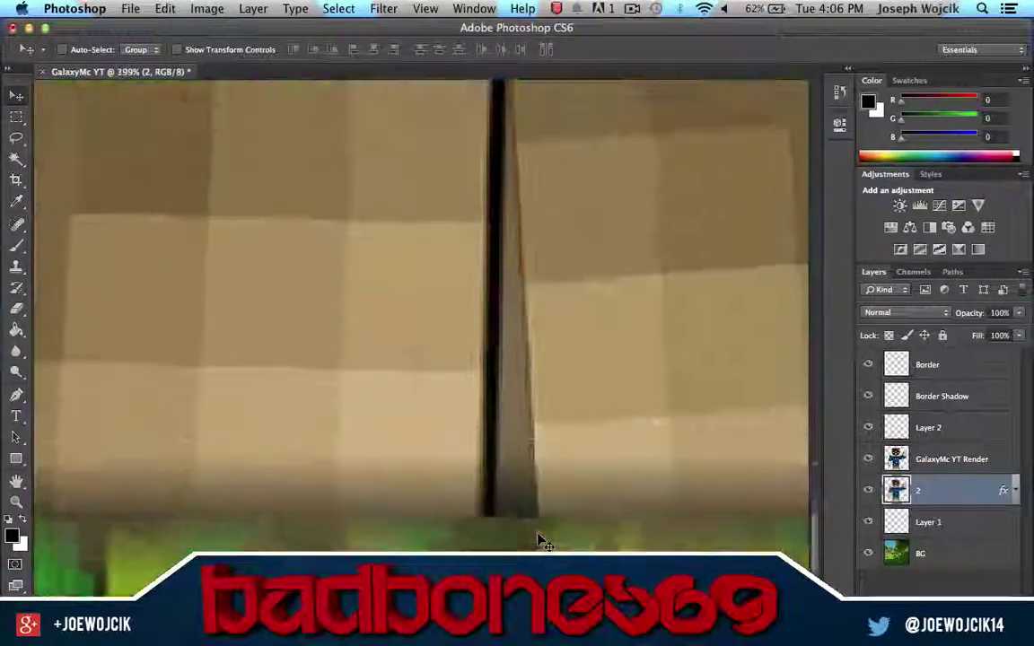
scroll(543, 543, "up", 4)
left_click(16, 157)
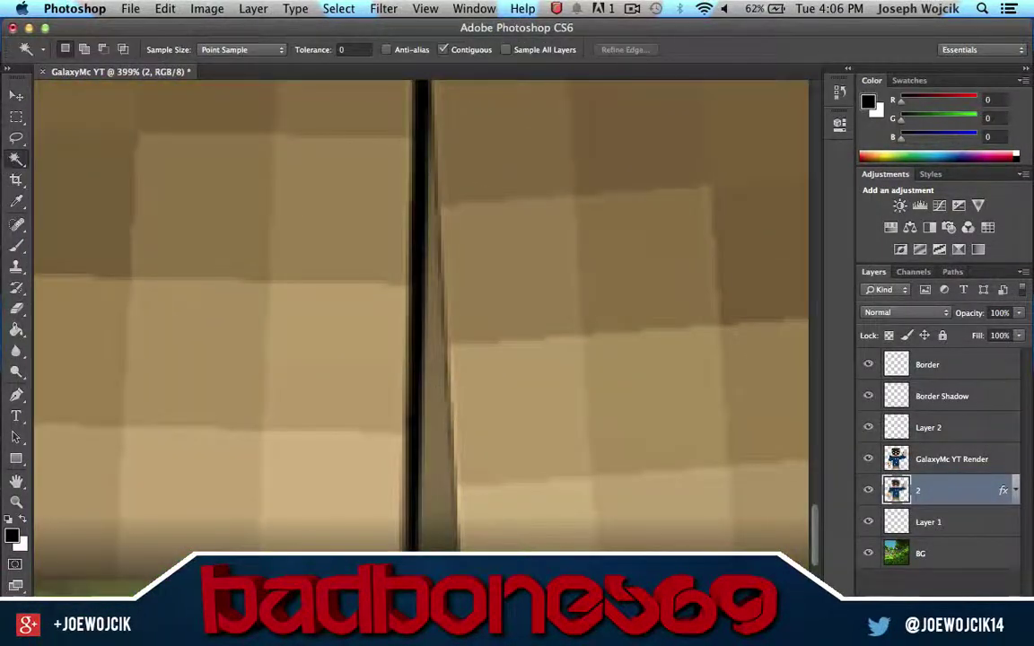
left_click(934, 461)
left_click(934, 490)
key("super+d")
scroll(577, 406, "down", 1)
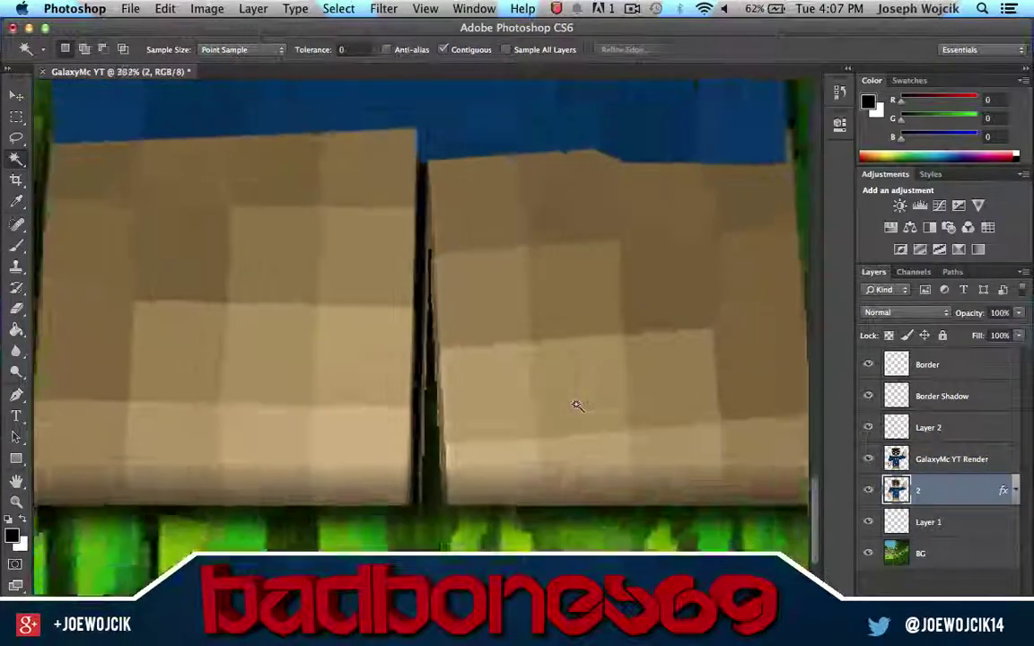
scroll(577, 405, "down", 2)
scroll(579, 409, "down", 2)
scroll(579, 410, "up", 2)
scroll(538, 404, "up", 2)
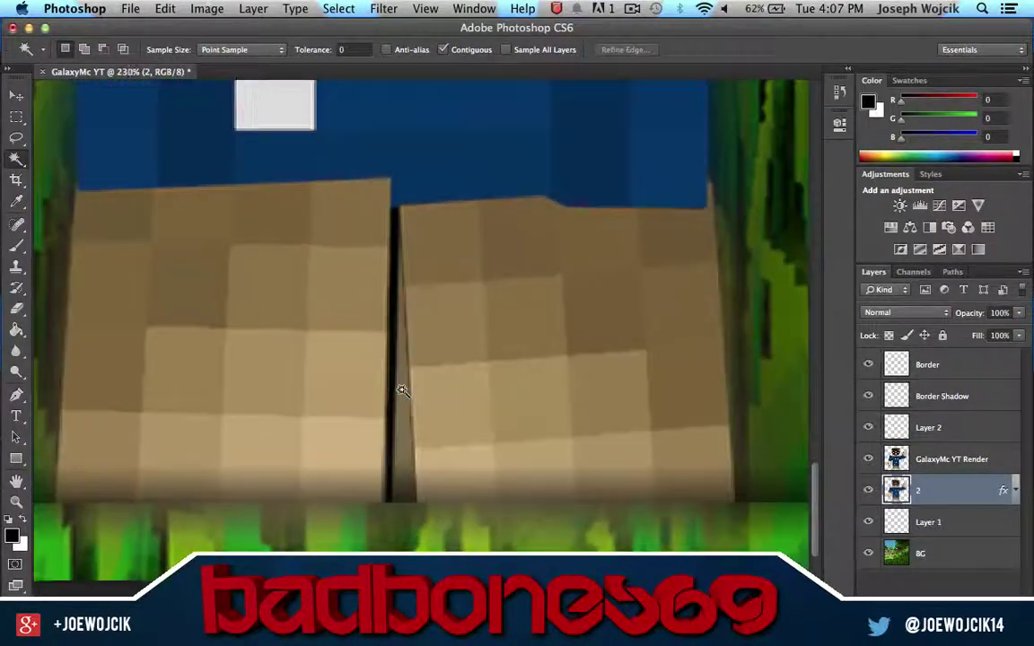
left_click(933, 459)
scroll(434, 341, "up", 2)
left_click(393, 422)
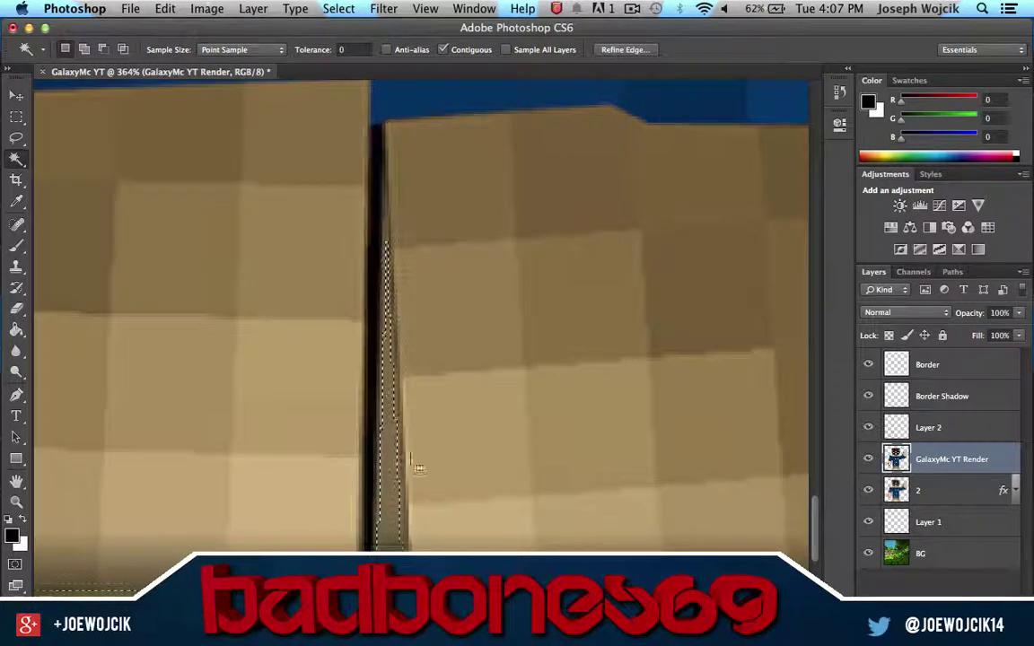
key("alt+bracketleft")
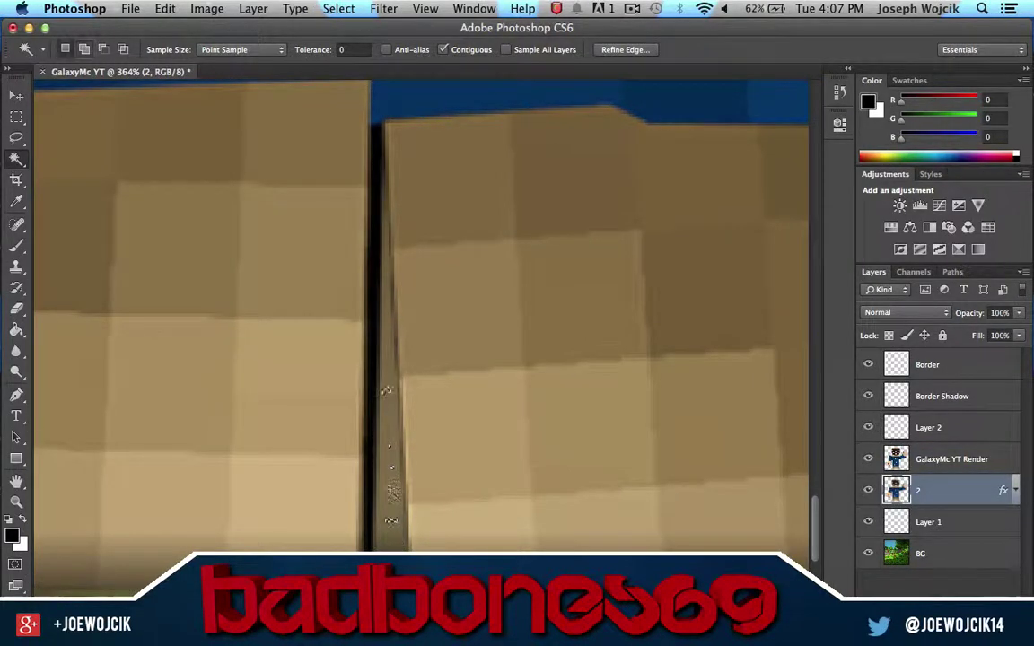
scroll(420, 252, "down", 3)
scroll(419, 252, "down", 2)
left_click(17, 97)
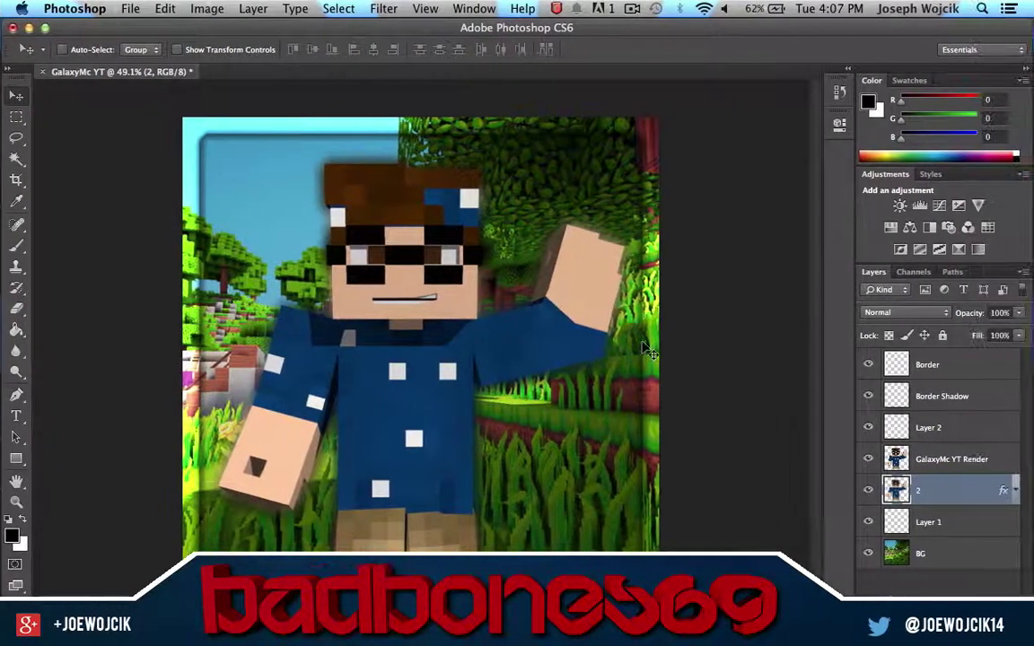
key("ctrl+Up")
left_click(704, 51)
left_click(895, 415)
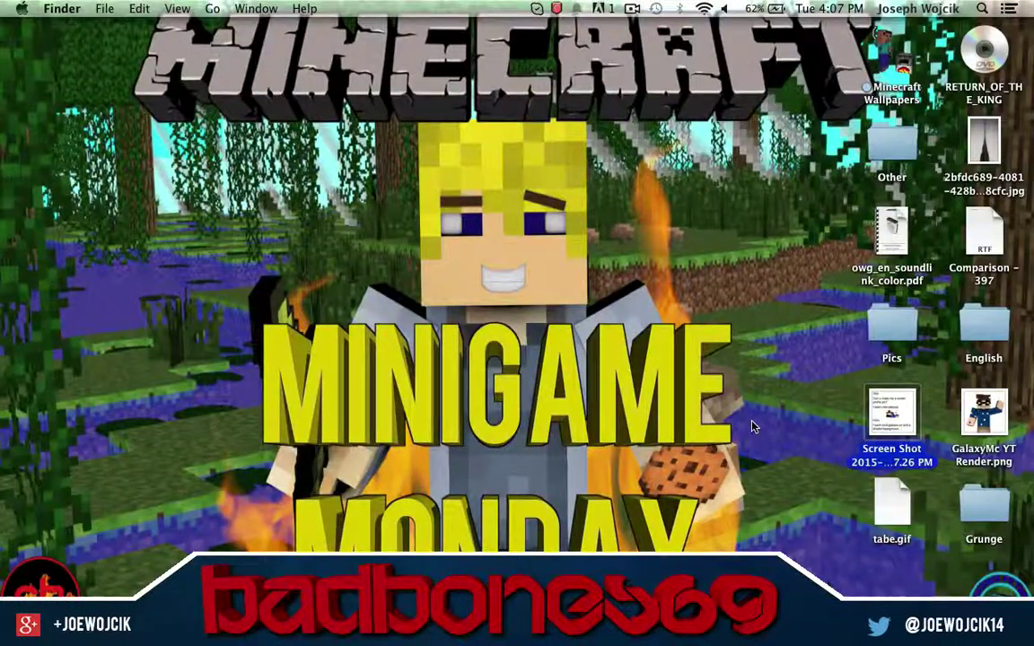
key("space")
scroll(467, 314, "down", 1)
key("space")
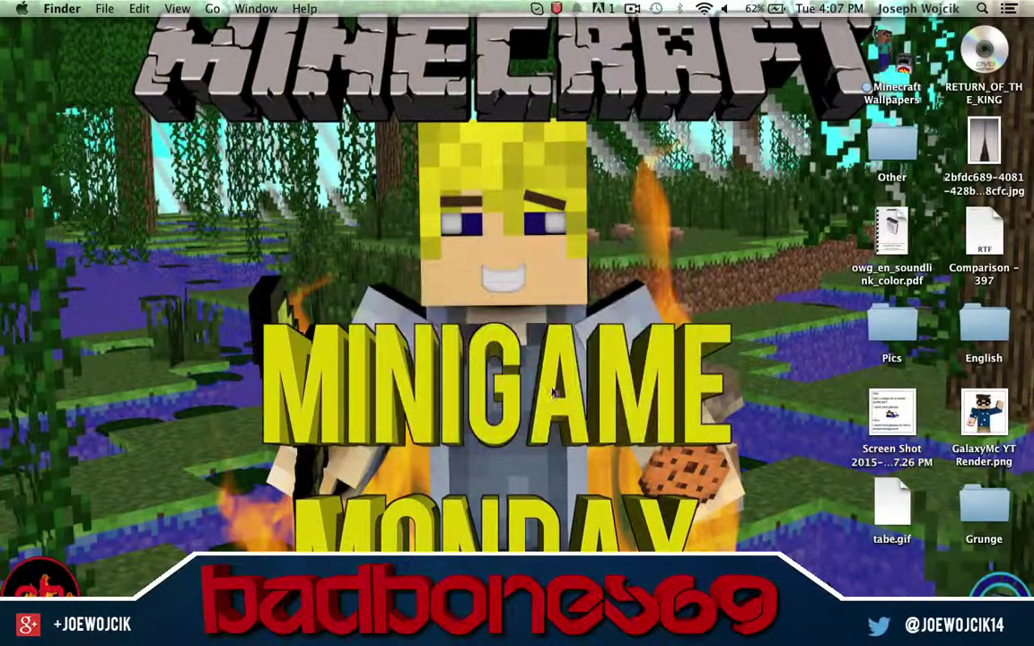
key("ctrl+Up")
left_click(464, 169)
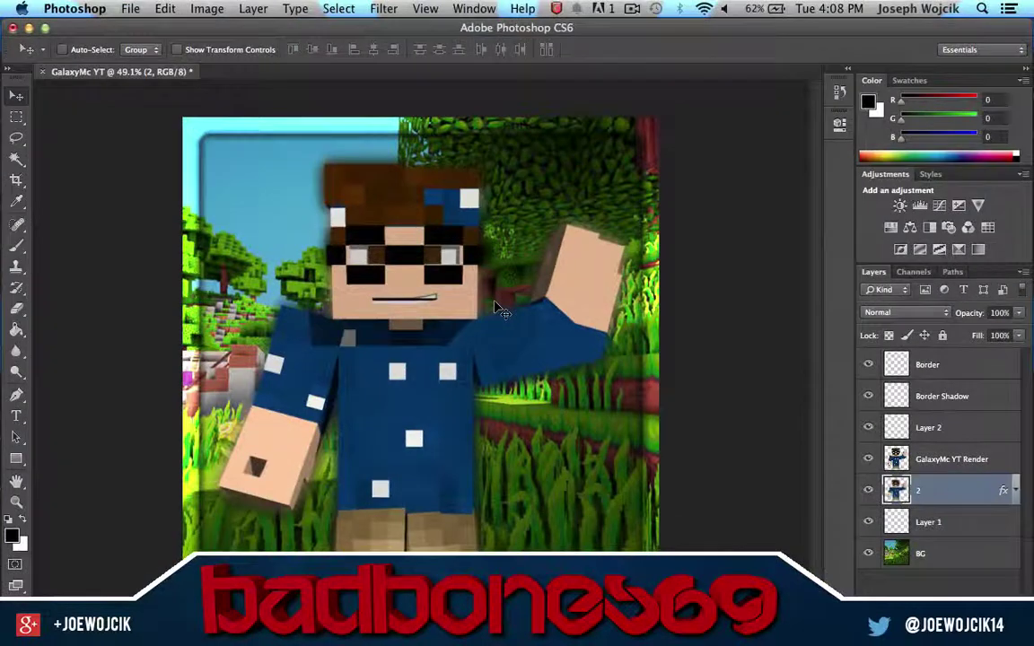
Step: On Layer 1, set white as the paint colour and pick the 2500 px starburst brush
left_click(952, 519)
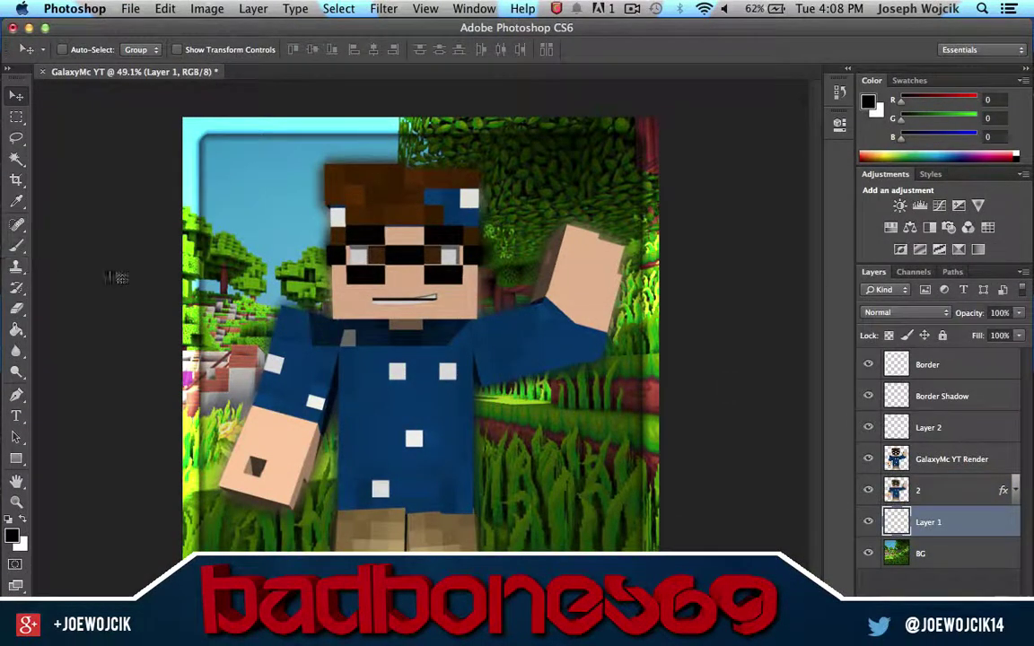
key("x")
left_click(16, 245)
left_click(70, 49)
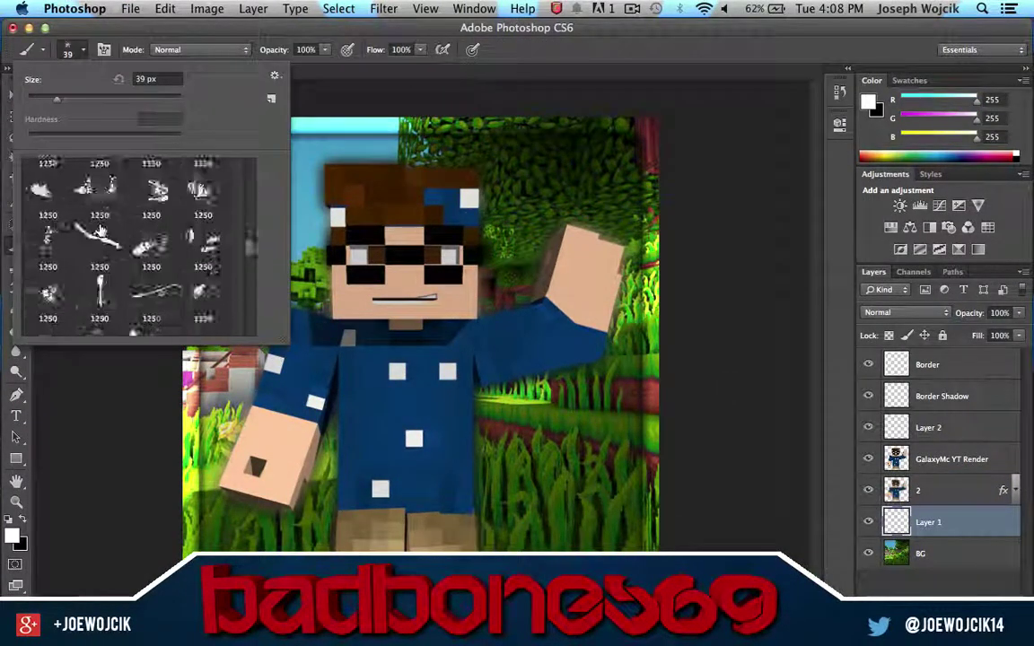
scroll(99, 235, "down", 3)
scroll(99, 235, "down", 3)
scroll(134, 224, "down", 3)
scroll(244, 205, "down", 3)
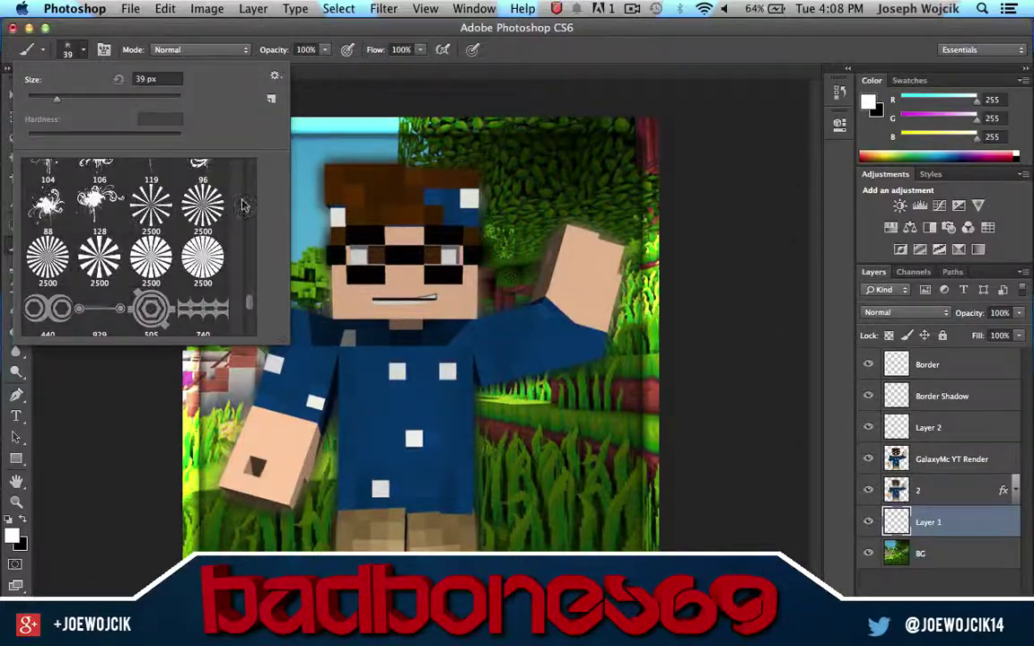
left_click(202, 207)
Step: Stamp white rays behind the character and name the layer Rays
left_click(404, 368)
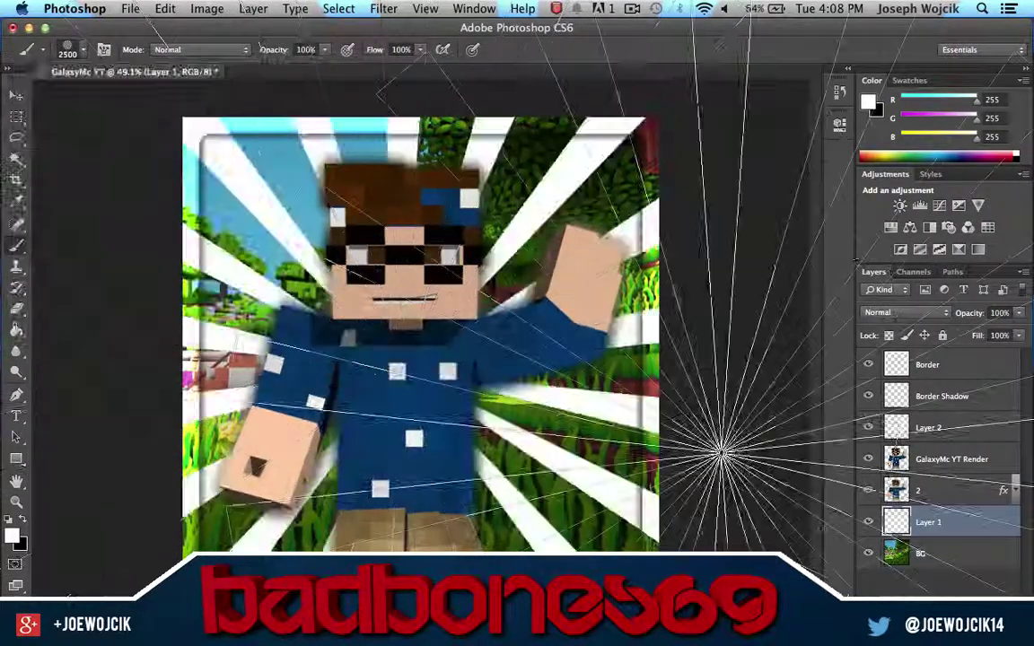
scroll(601, 369, "down", 3)
scroll(539, 359, "up", 2)
key("v")
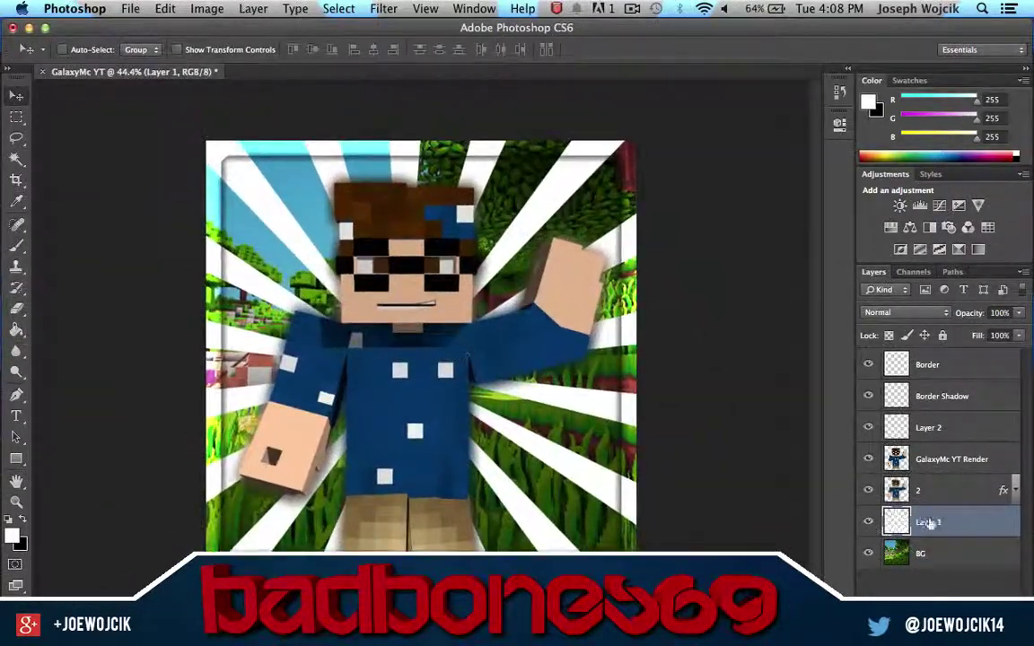
type("Rays")
key("Return")
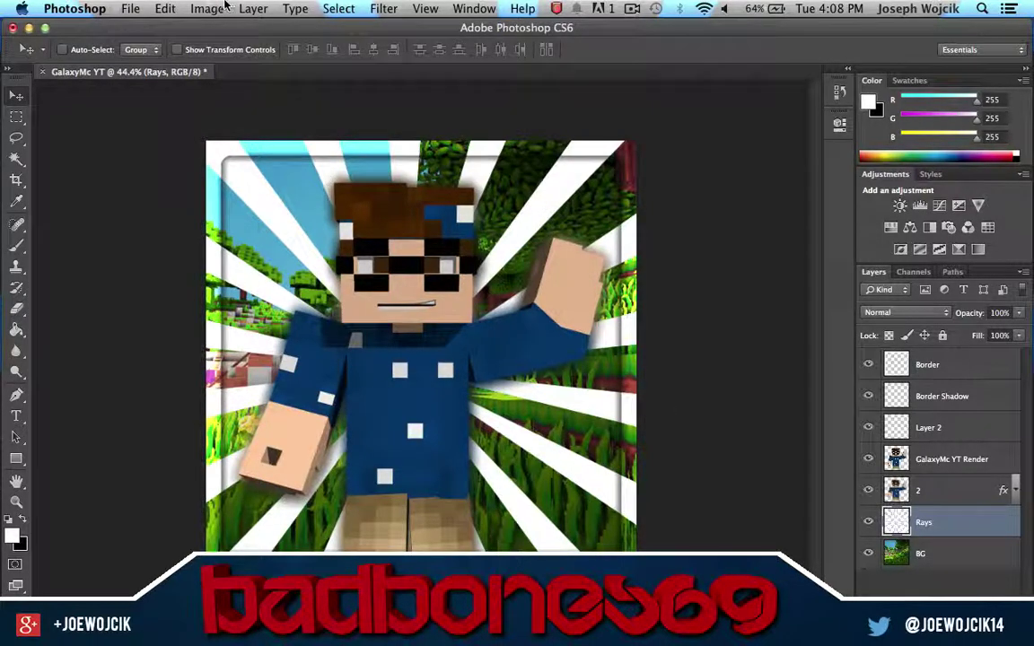
Step: Try a colorized Hue/Saturation tint on the rays, then cancel it
left_click(207, 8)
left_click(395, 147)
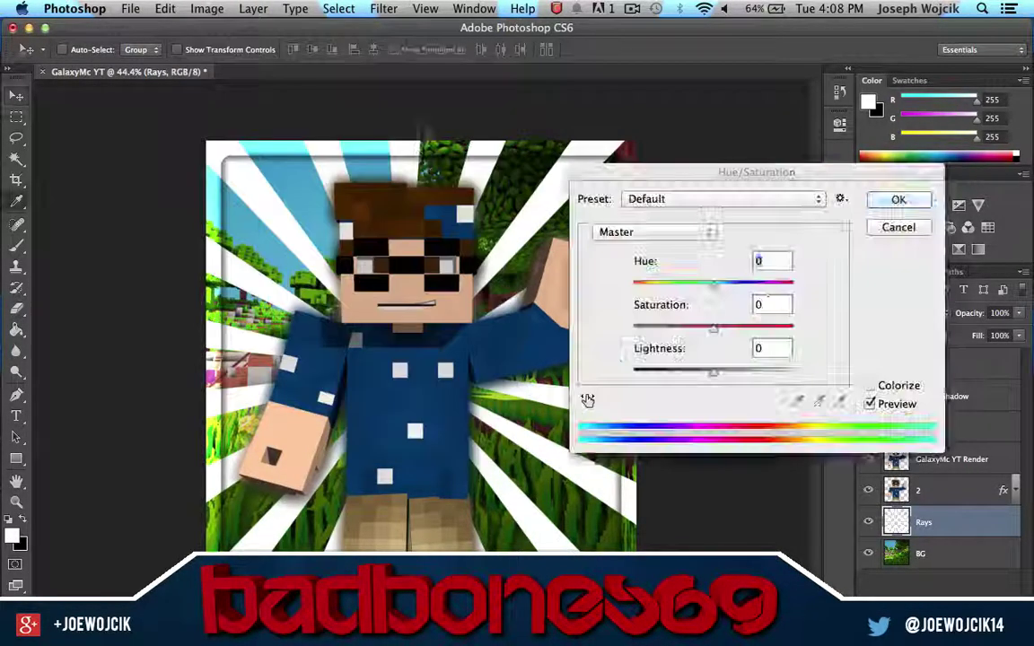
left_click(869, 385)
left_click_drag(713, 371, 685, 371)
left_click_drag(681, 306, 655, 292)
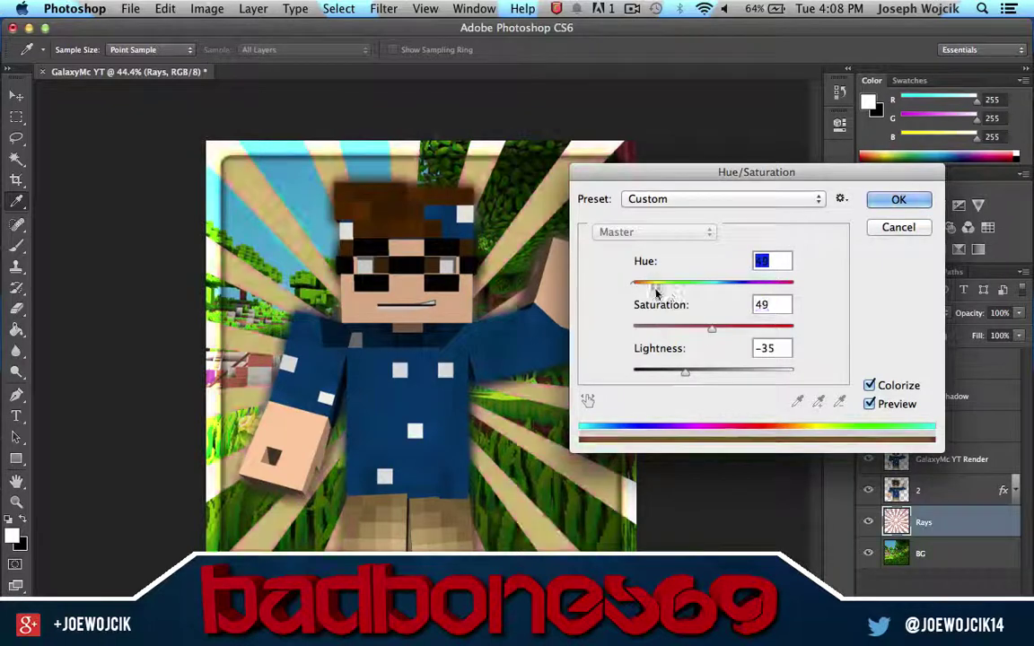
mouse_move(712, 329)
left_mouse_down()
mouse_move(761, 334)
mouse_move(650, 294)
left_mouse_up()
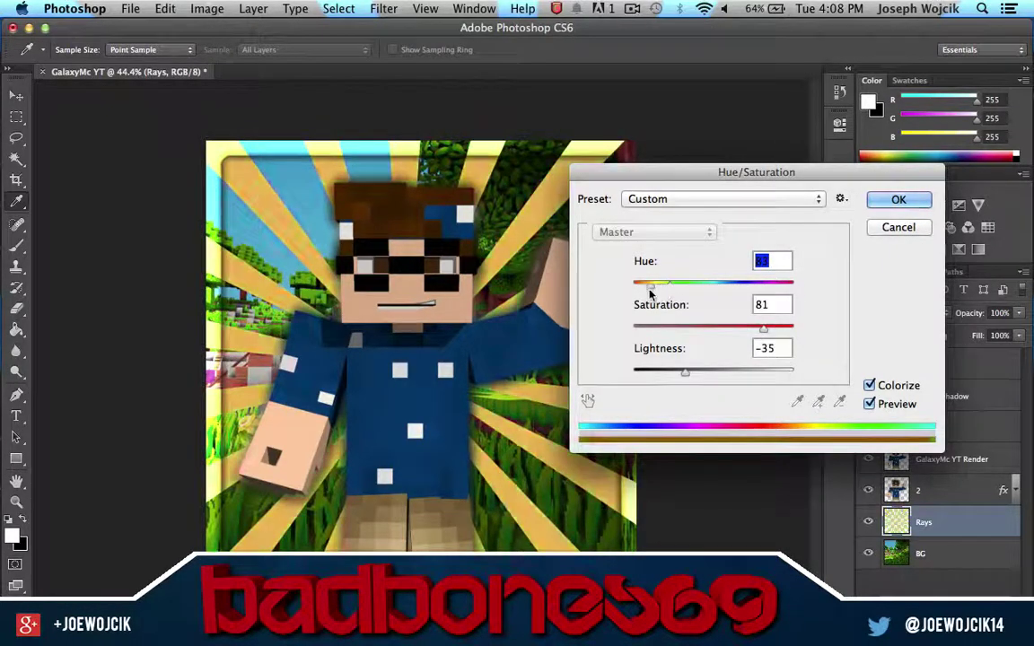
left_click(899, 199)
key("v")
Step: Set the Rays layer blend mode to Overlay
left_click(905, 312)
left_click(894, 313)
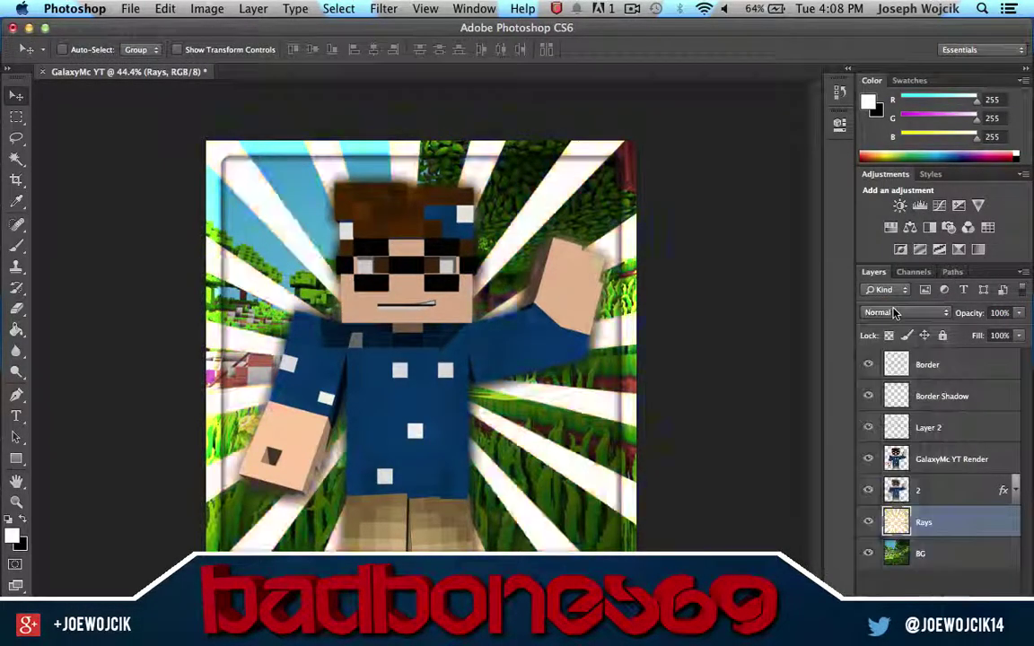
left_click(894, 312)
left_click(888, 462)
Step: Colorize the rays blue with Hue/Saturation: hue 205, saturation 58, lightness -29
left_click(206, 8)
mouse_move(233, 58)
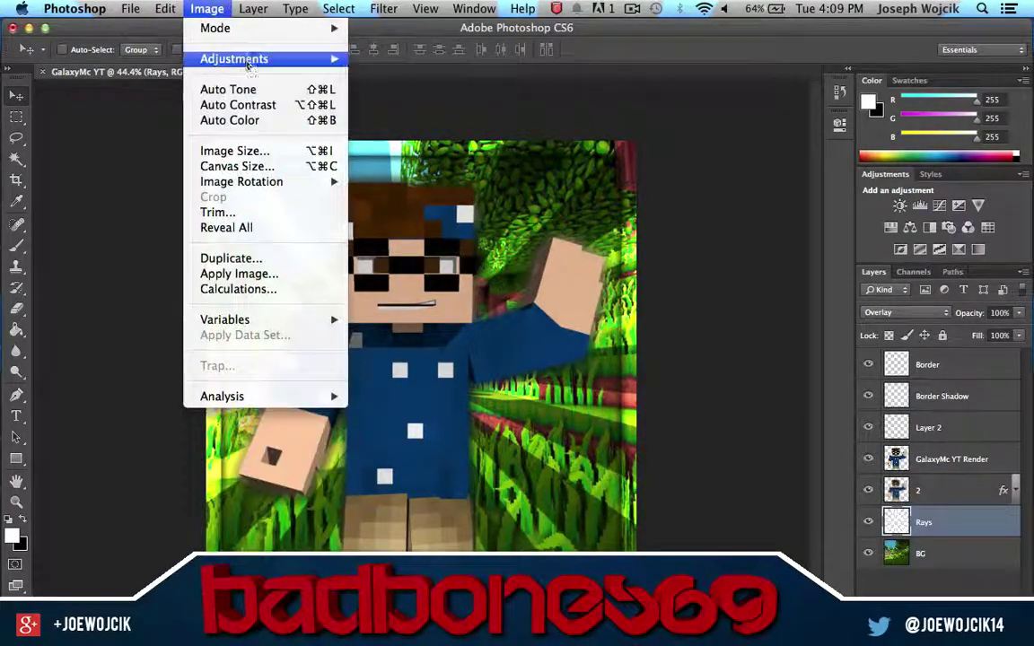
left_click(411, 151)
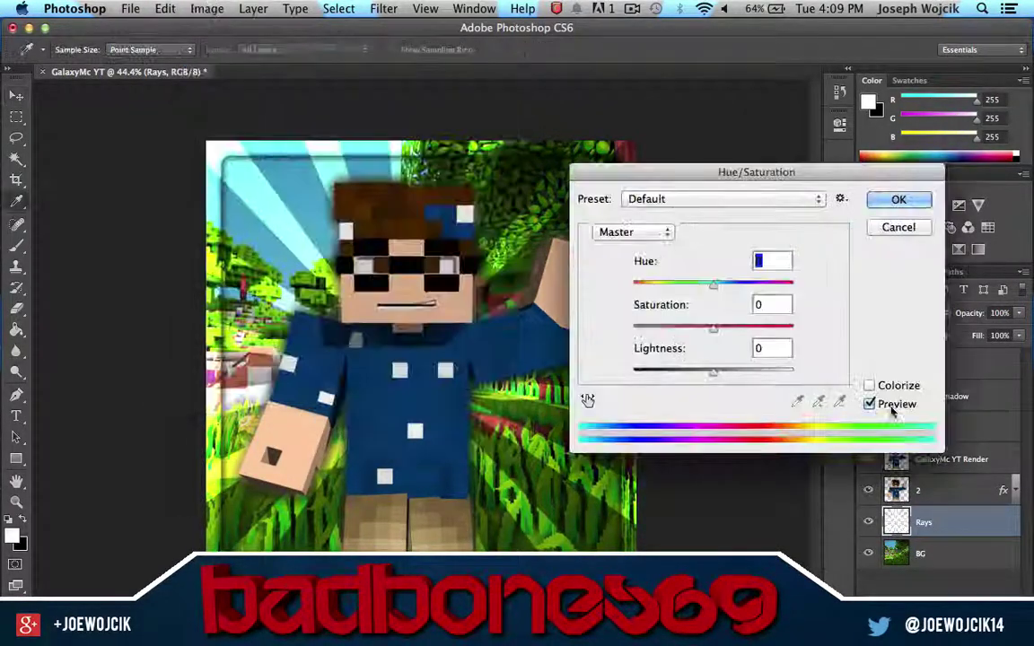
left_click(869, 385)
left_click_drag(677, 330, 727, 327)
left_click_drag(634, 285, 791, 284)
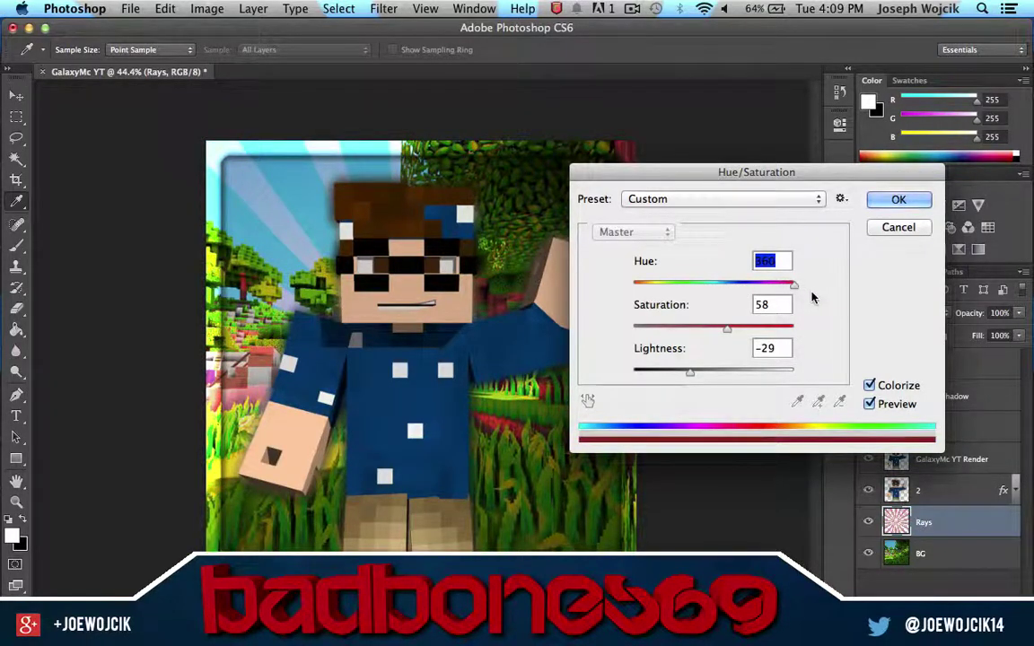
left_click_drag(754, 296, 669, 283)
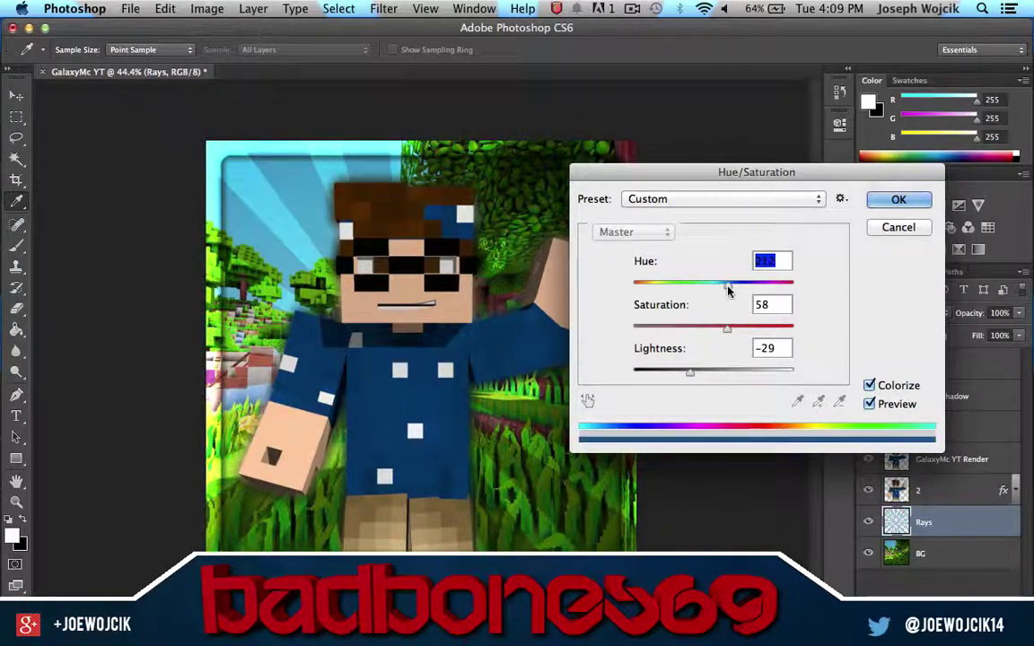
left_click_drag(793, 283, 725, 284)
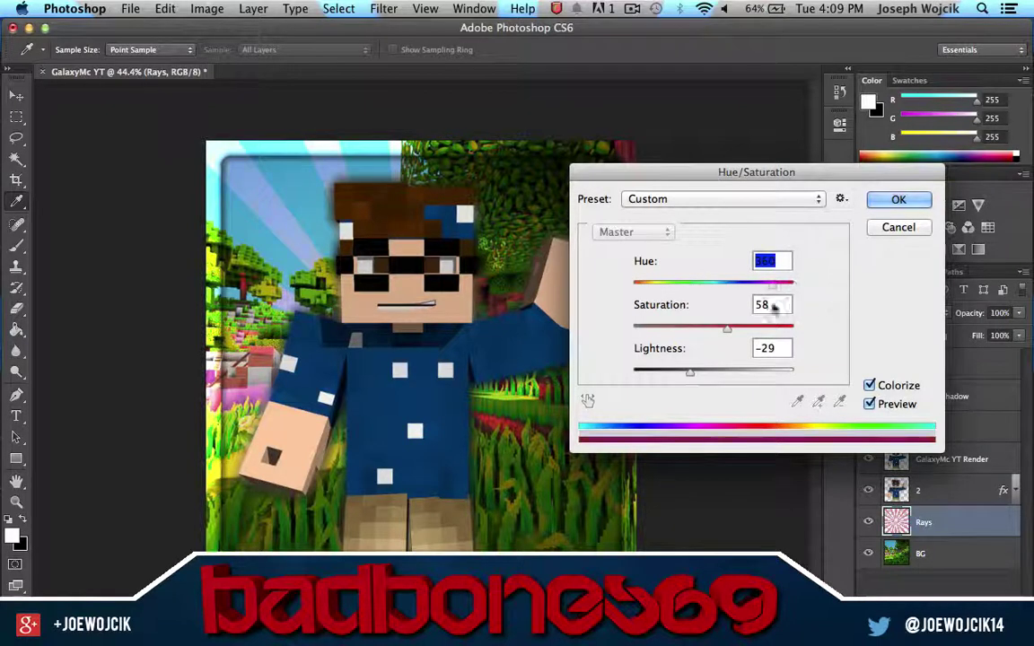
left_click(899, 199)
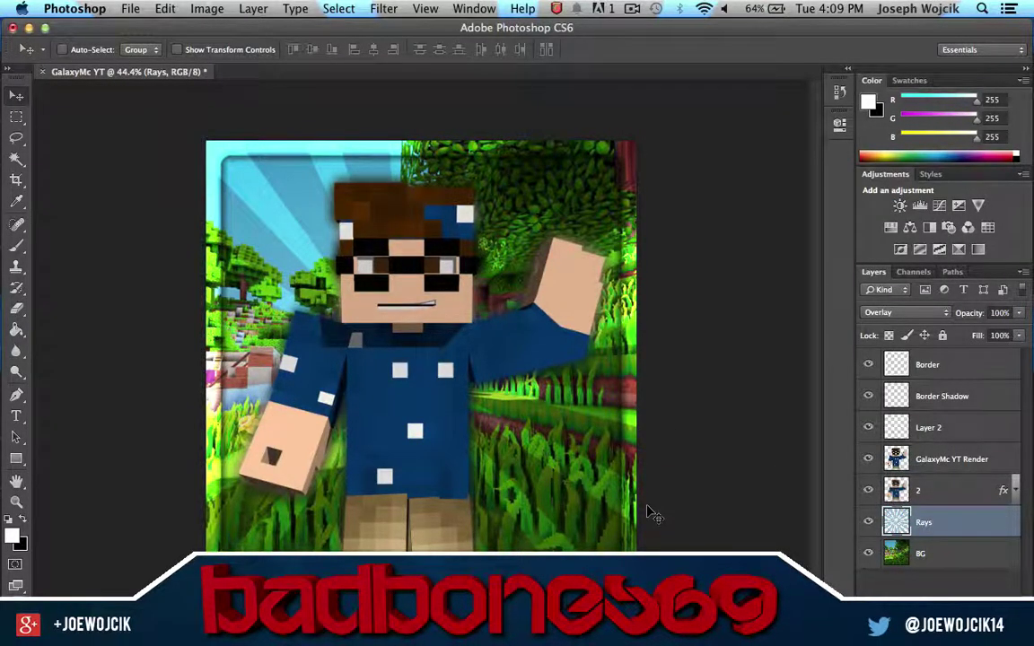
Step: Make layer 2 active and marquee-select the grass strip below the character's legs
scroll(565, 418, "up", 3)
scroll(480, 321, "down", 2)
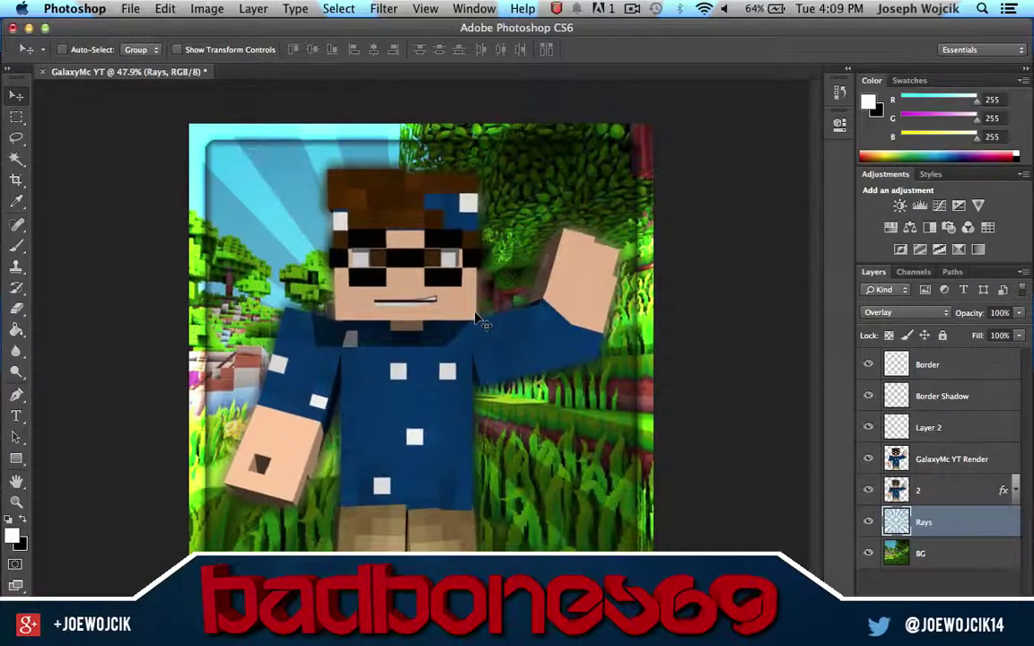
left_click(944, 492)
scroll(401, 429, "up", 2)
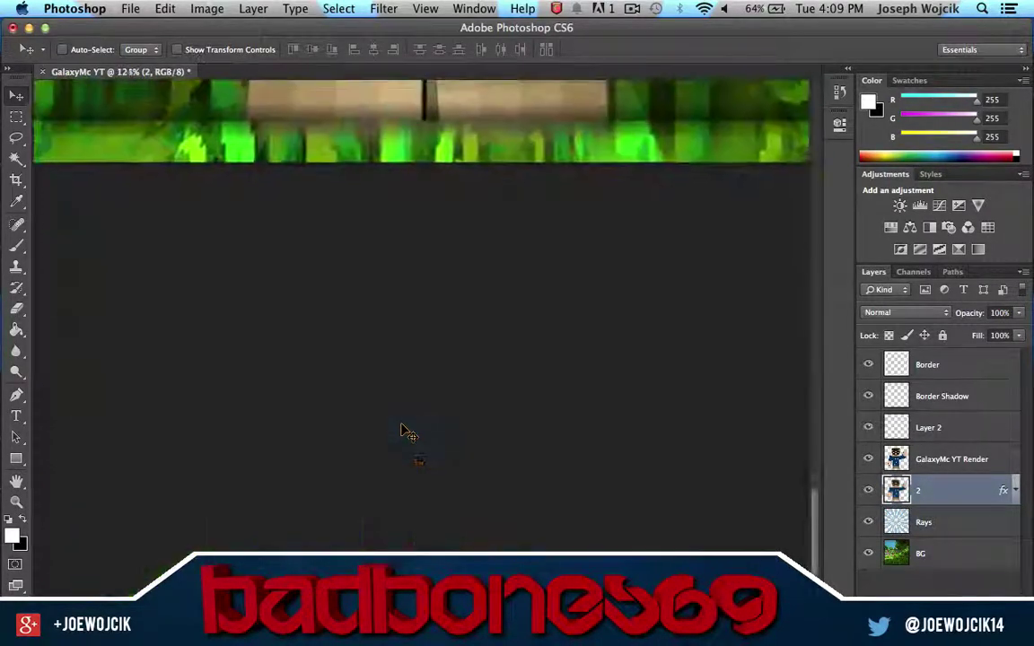
scroll(404, 431, "up", 3)
scroll(404, 431, "up", 3)
key("m")
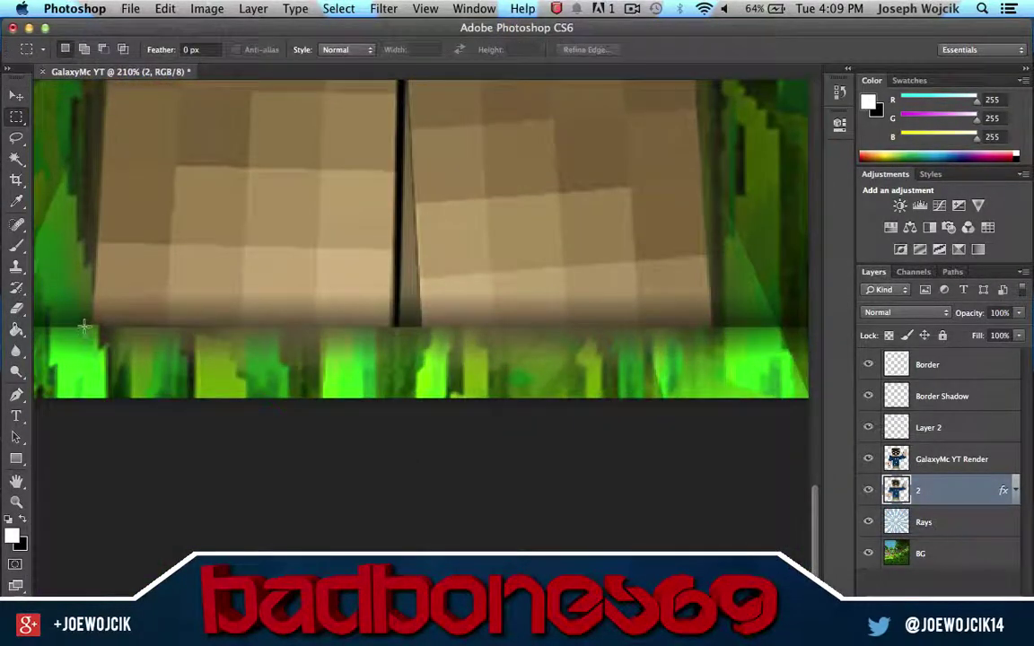
left_click_drag(54, 325, 837, 510)
scroll(551, 471, "down", 6)
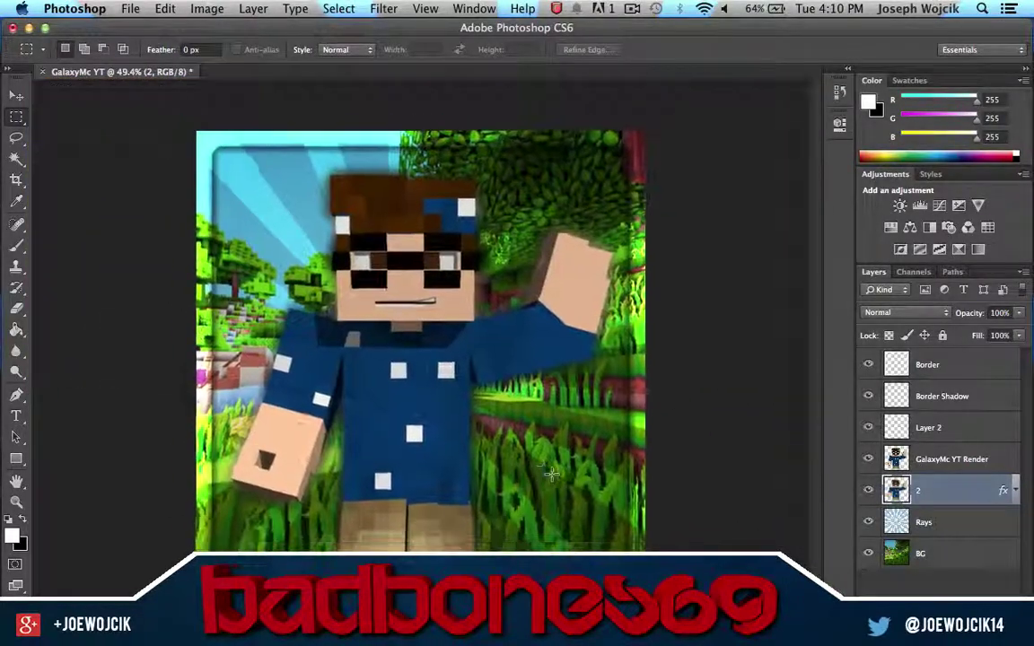
scroll(416, 545, "up", 4)
scroll(415, 545, "up", 4)
scroll(94, 193, "up", 2)
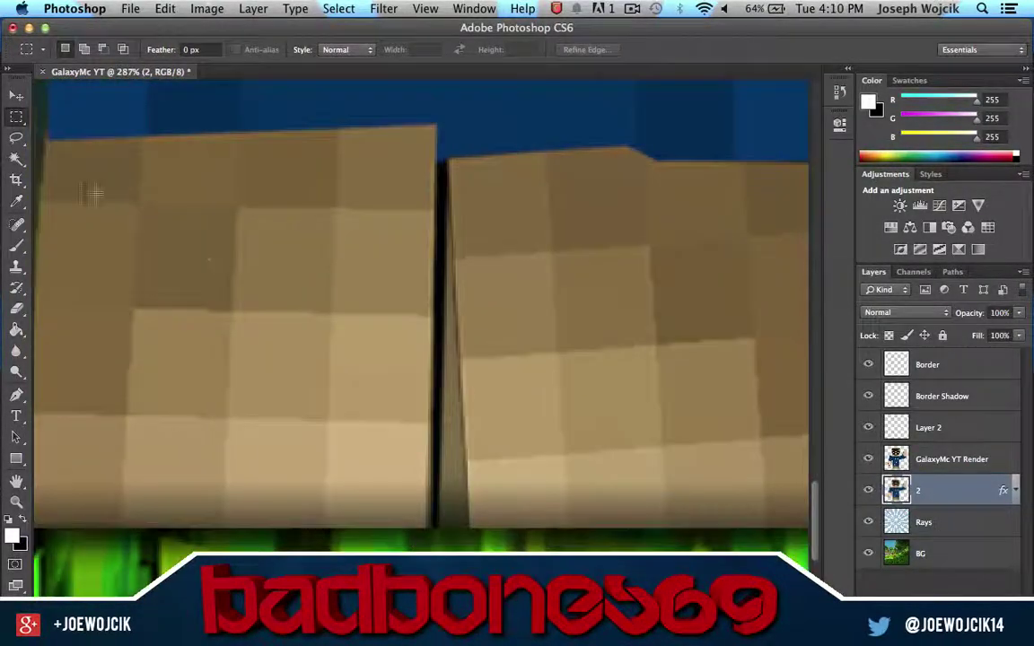
Step: Try tracing the leg gap with the Magnetic Lasso, then erase the strip between the legs
left_click(16, 137)
left_click(80, 165)
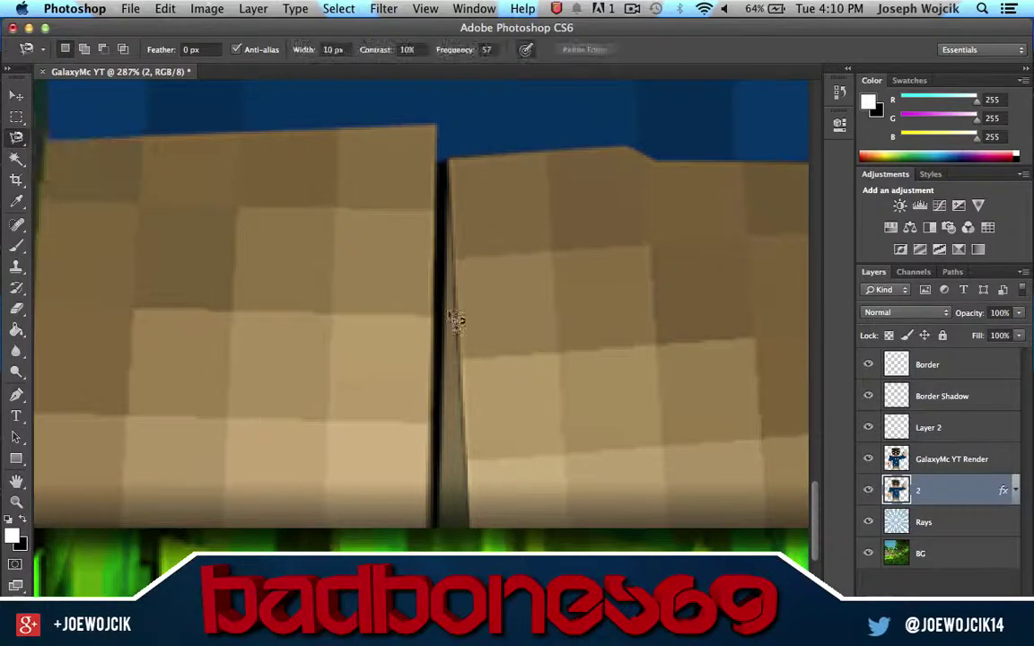
left_click(444, 252)
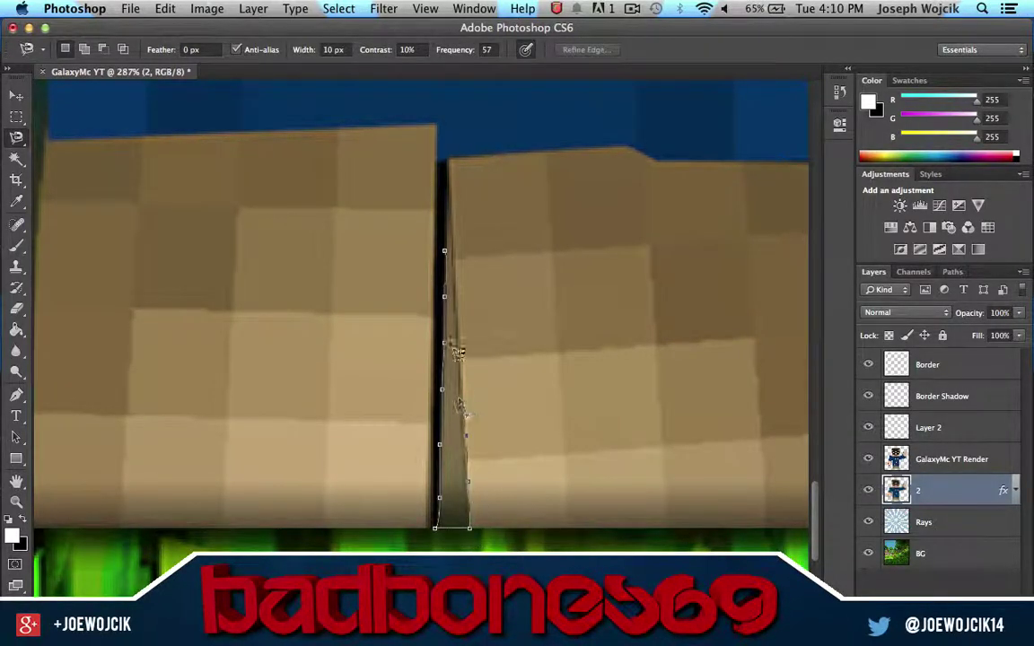
key("Escape")
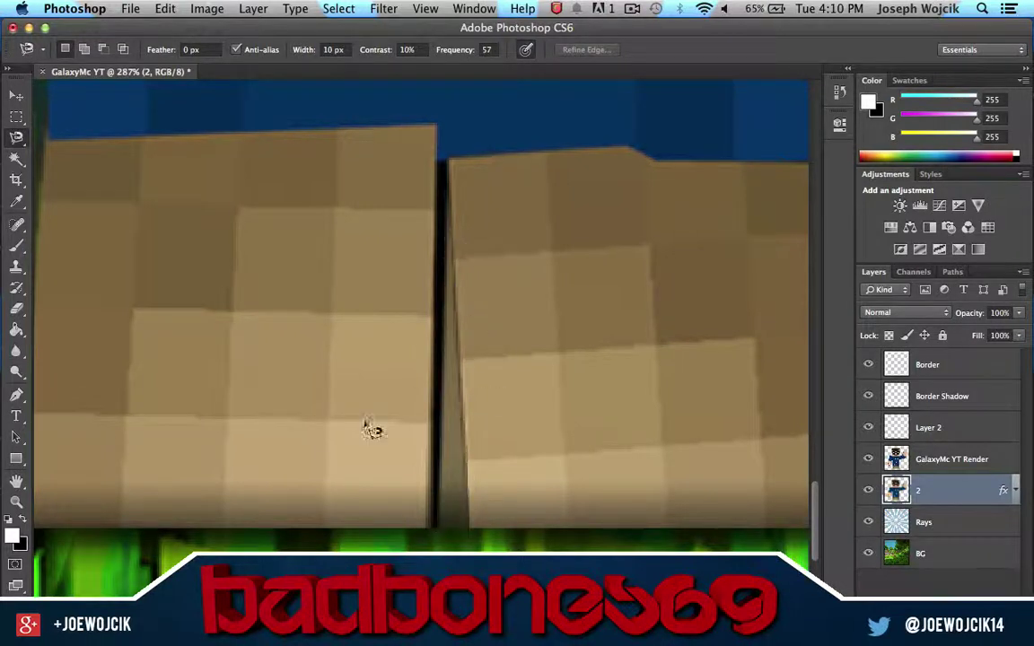
left_click(17, 138)
left_click(71, 134)
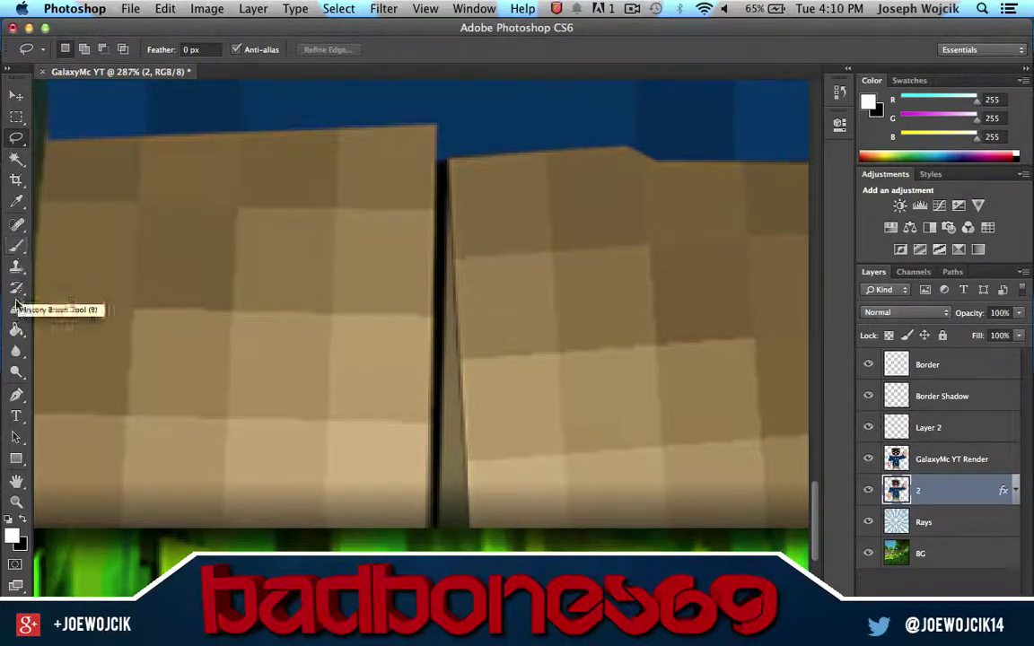
left_click(16, 308)
scroll(341, 323, "up", 3)
mouse_move(426, 478)
left_mouse_down()
mouse_move(411, 496)
mouse_move(415, 327)
left_mouse_up()
Step: Undo the eraser strokes, reverting the image through History to before the erasing
left_click(16, 117)
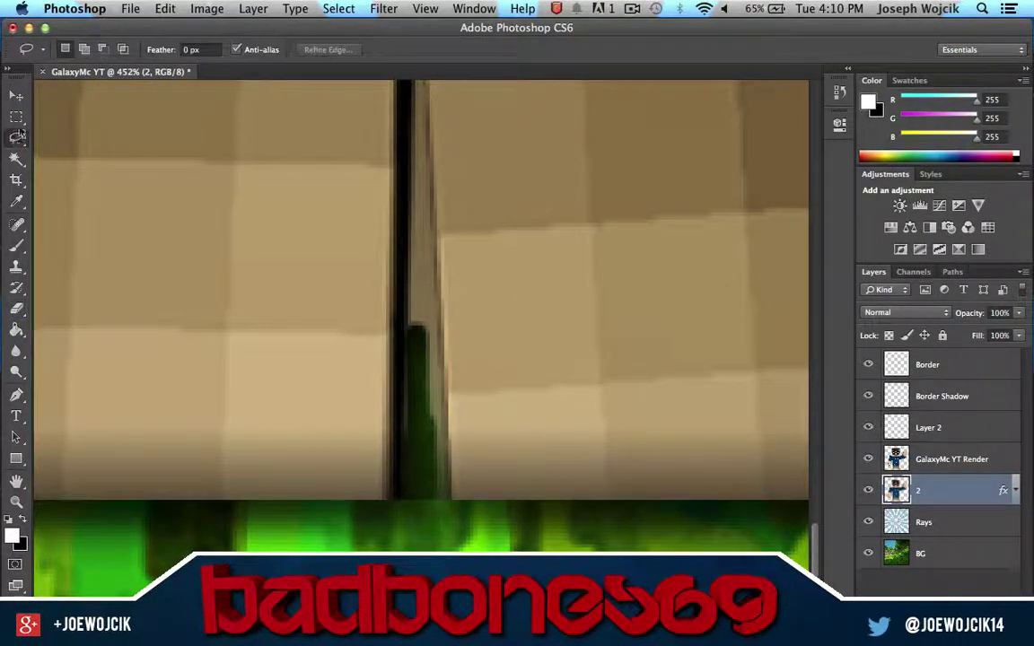
left_click(80, 109)
key("ctrl+z")
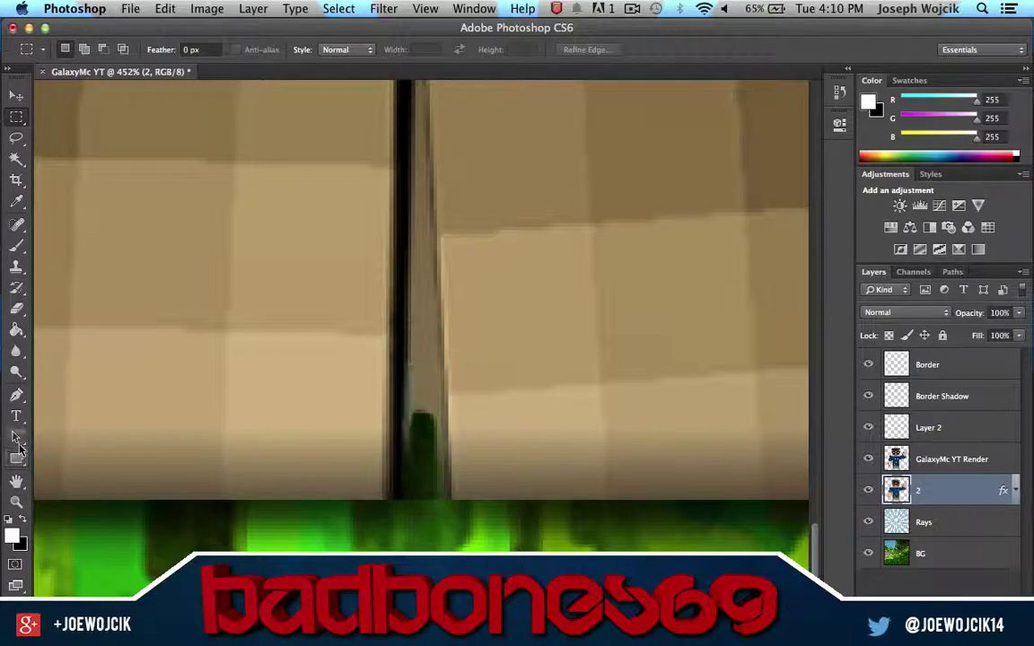
left_click(839, 91)
left_click(718, 126)
left_click(839, 91)
Step: Draw a Pen path around the leg gap and convert it to a selection from the Paths panel
left_click(16, 395)
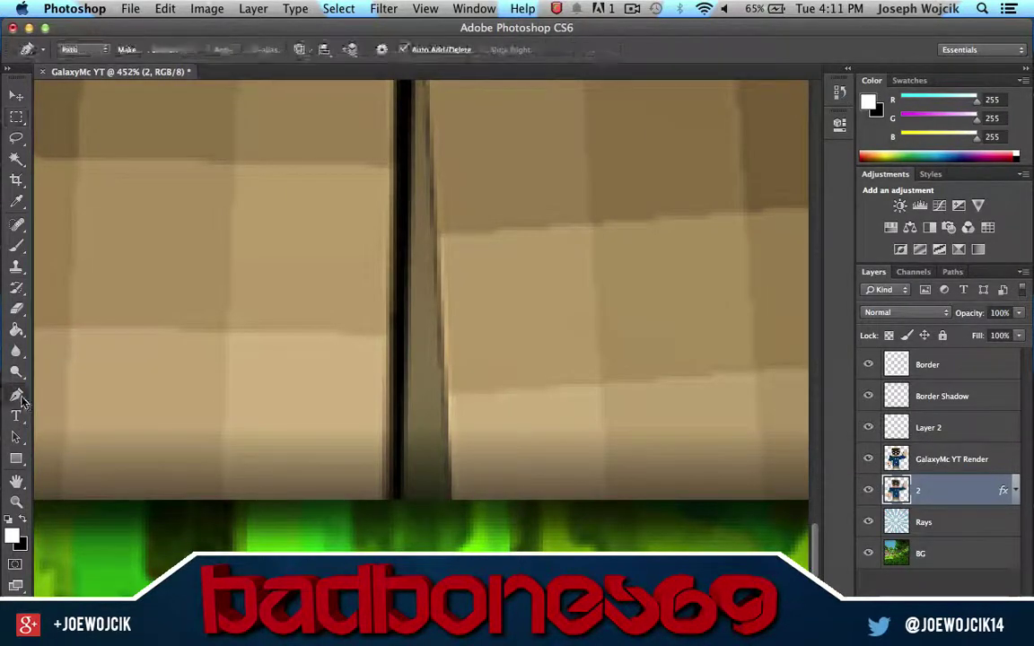
scroll(427, 93, "down", 3)
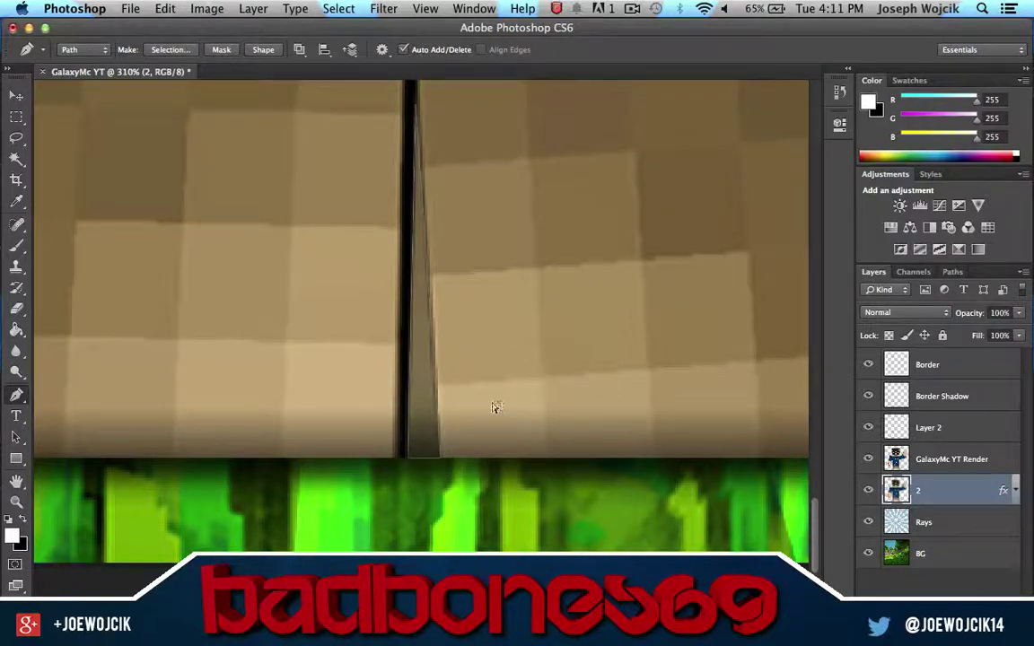
left_click(953, 272)
right_click(862, 294)
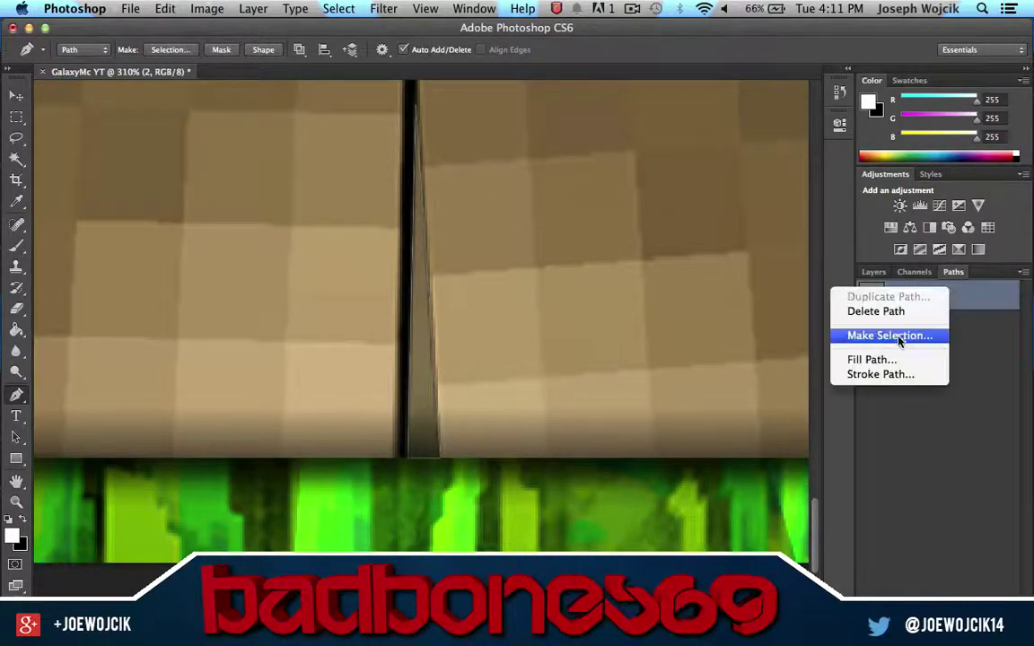
left_click(859, 335)
left_click(607, 242)
left_click(873, 272)
scroll(558, 299, "down", 3)
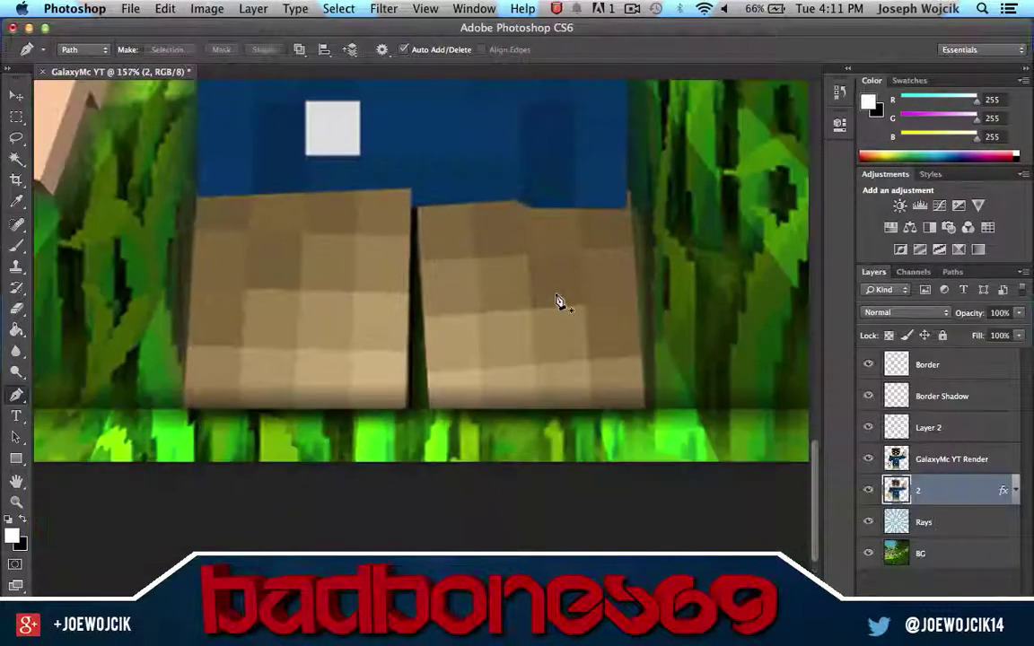
scroll(554, 319, "up", 5)
scroll(554, 319, "up", 3)
Step: Erase along the dark gap between the character's legs within the selection
key("g")
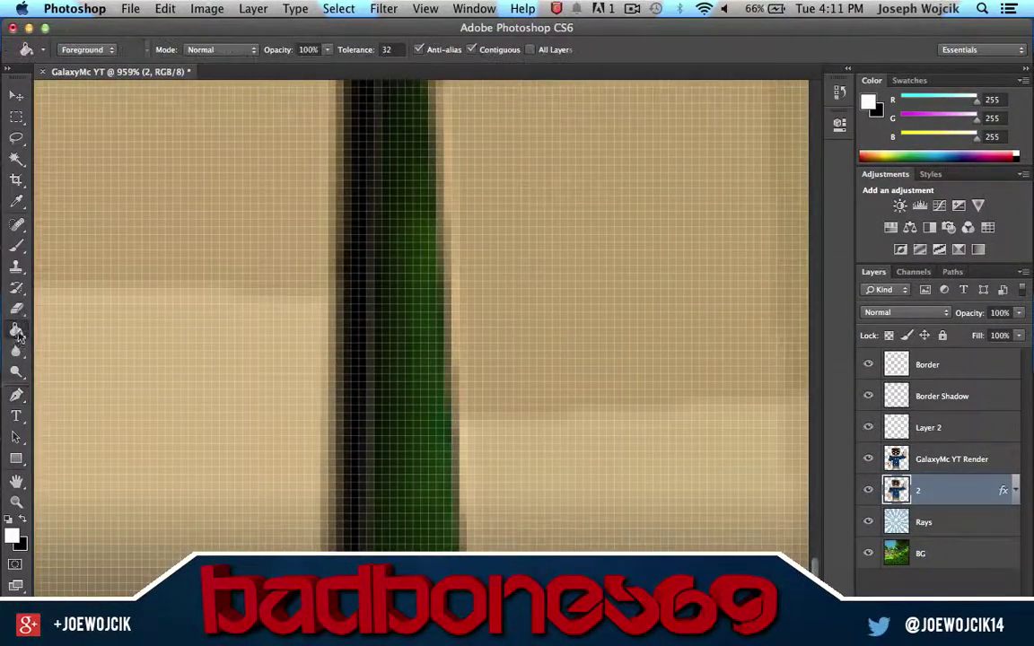
key("e")
mouse_move(392, 312)
left_mouse_down()
mouse_move(388, 477)
mouse_move(392, 261)
left_mouse_up()
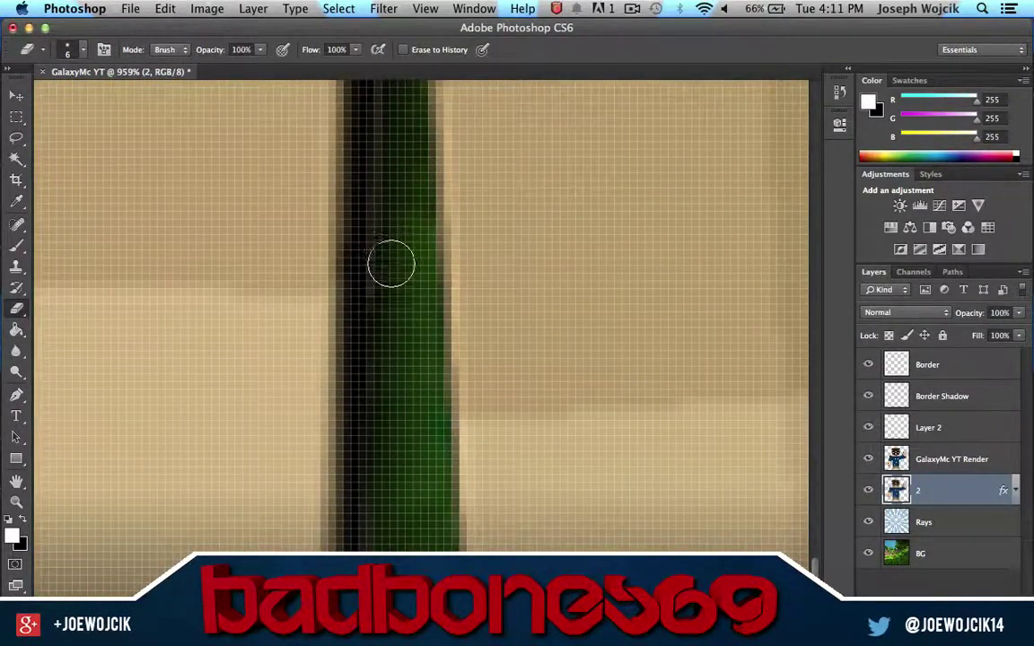
scroll(422, 341, "down", 3)
scroll(431, 370, "down", 3)
scroll(436, 372, "down", 3)
scroll(434, 375, "down", 3)
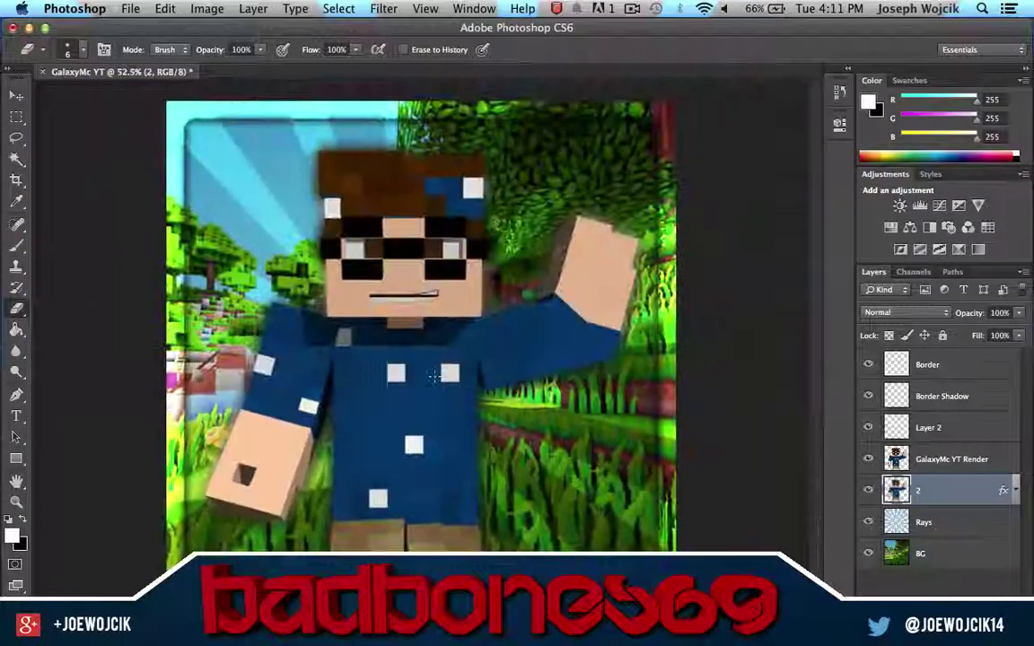
Step: Delete the empty Layer 2 and add a new blank layer above Rays
key("v")
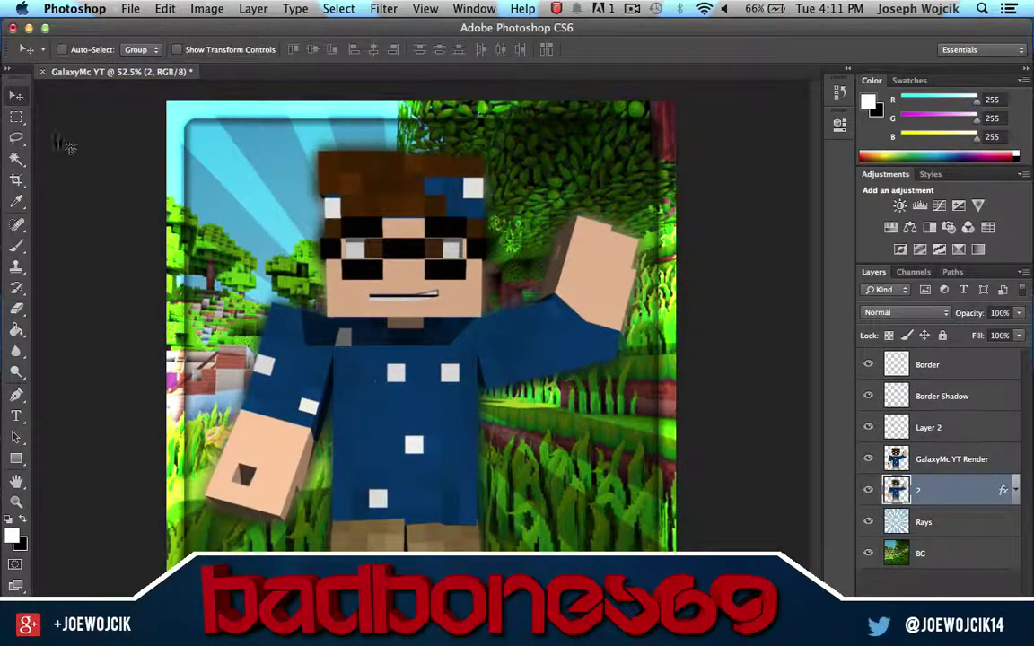
left_click(928, 427)
key("Delete")
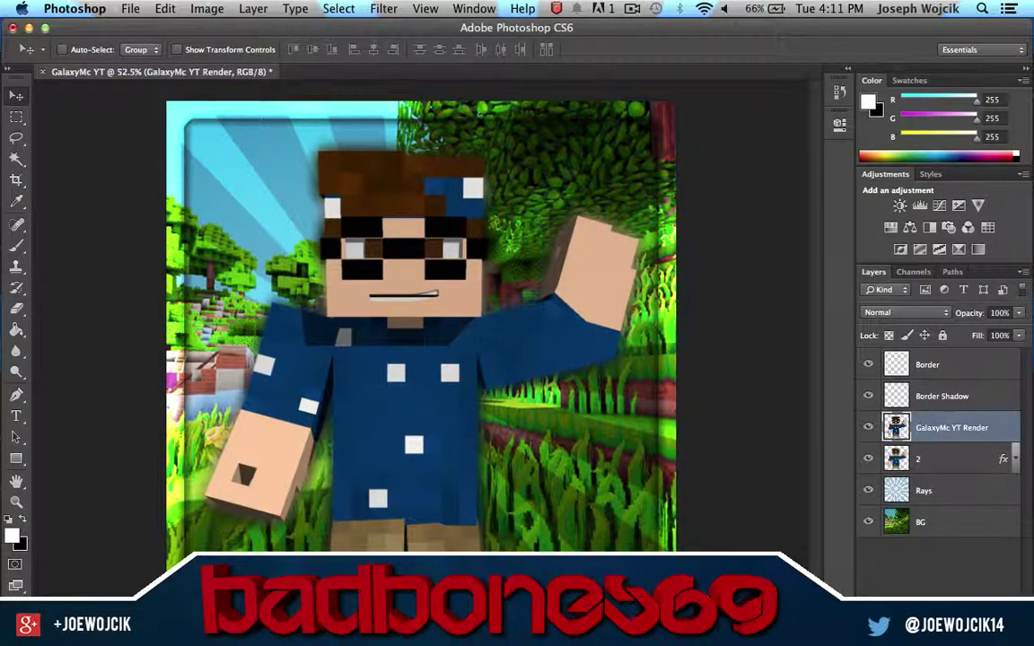
left_click(633, 8)
left_click(669, 62)
scroll(446, 395, "down", 2)
left_click(923, 490)
key("ctrl+shift+alt+n")
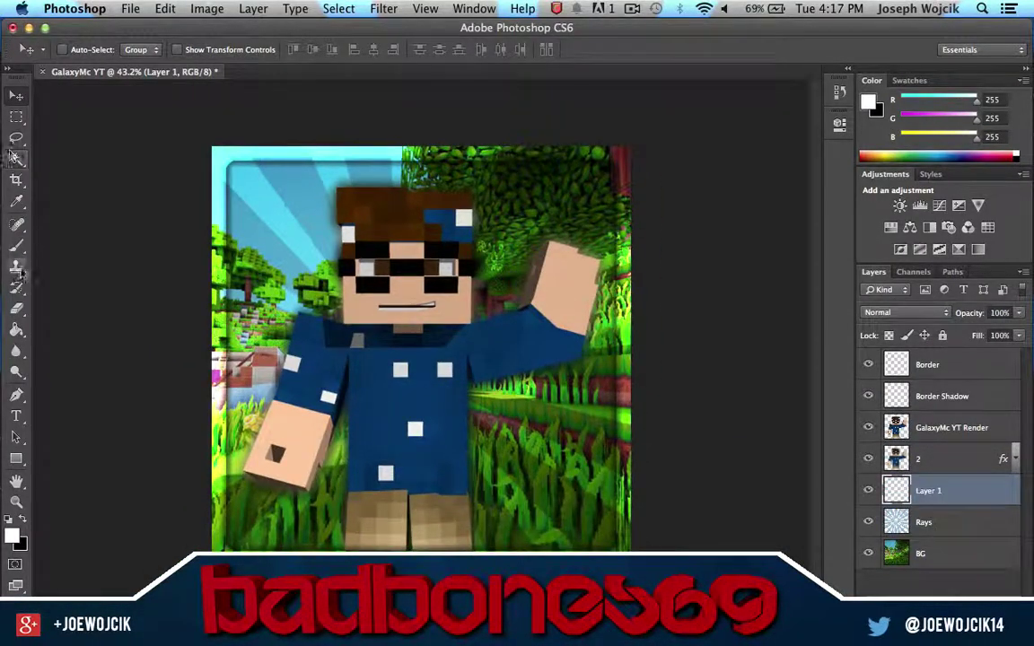
Step: Set up the Brush tool with a larger size and the 1250 splatter preset
left_click(18, 230)
left_click(72, 49)
scroll(107, 221, "up", 2)
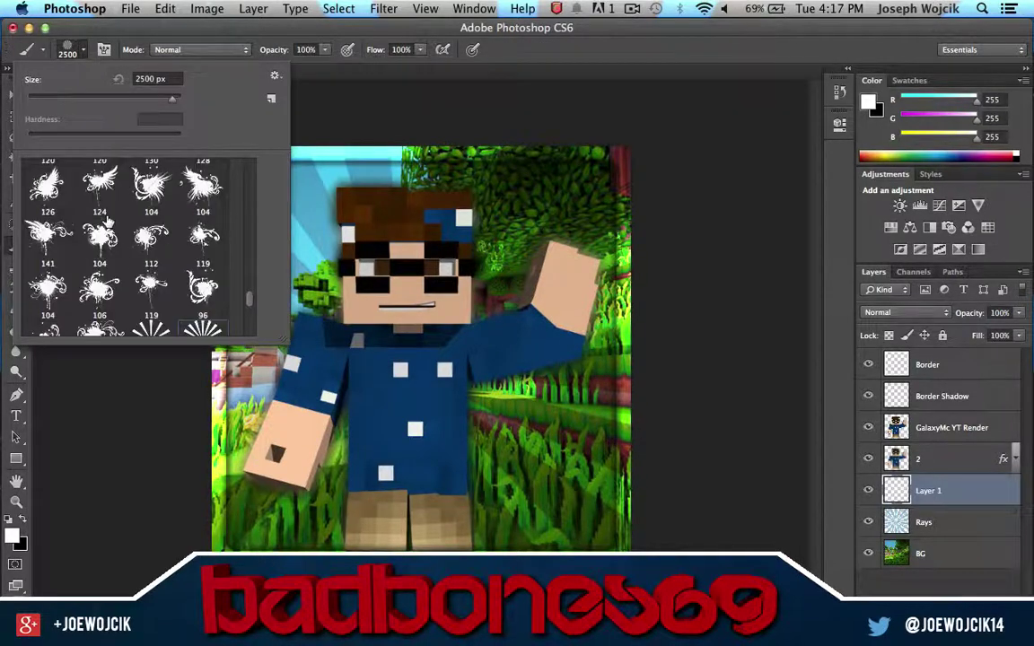
left_click_drag(117, 90, 169, 98)
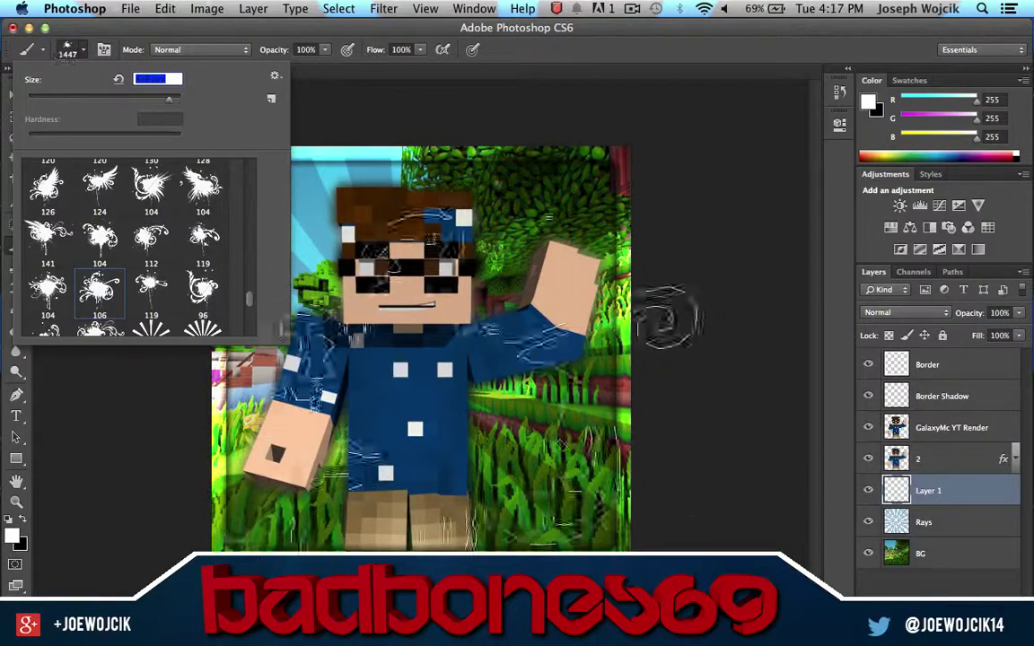
scroll(143, 233, "down", 3)
scroll(145, 240, "down", 3)
scroll(143, 241, "up", 3)
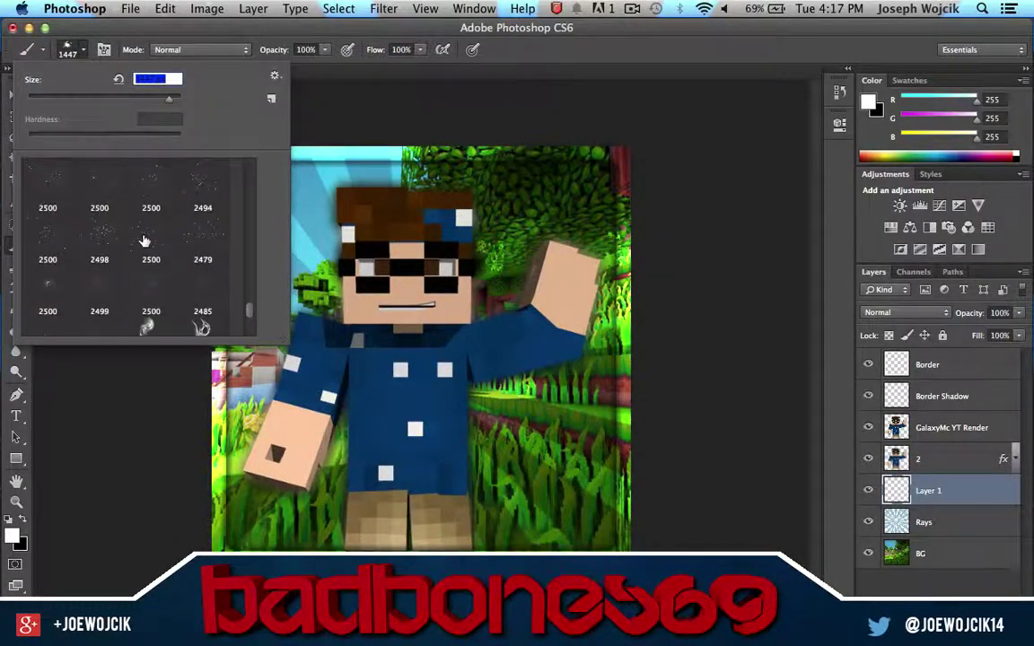
scroll(144, 241, "up", 3)
scroll(143, 241, "up", 3)
scroll(144, 240, "up", 3)
scroll(144, 241, "up", 3)
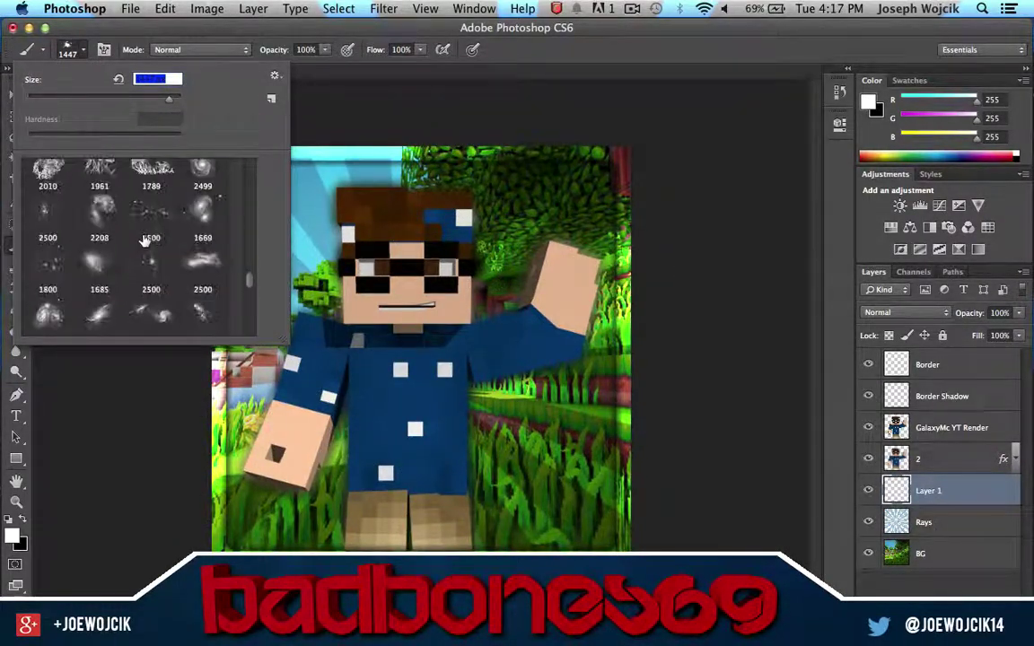
scroll(143, 241, "up", 3)
scroll(144, 240, "up", 3)
scroll(143, 241, "up", 2)
scroll(199, 305, "down", 2)
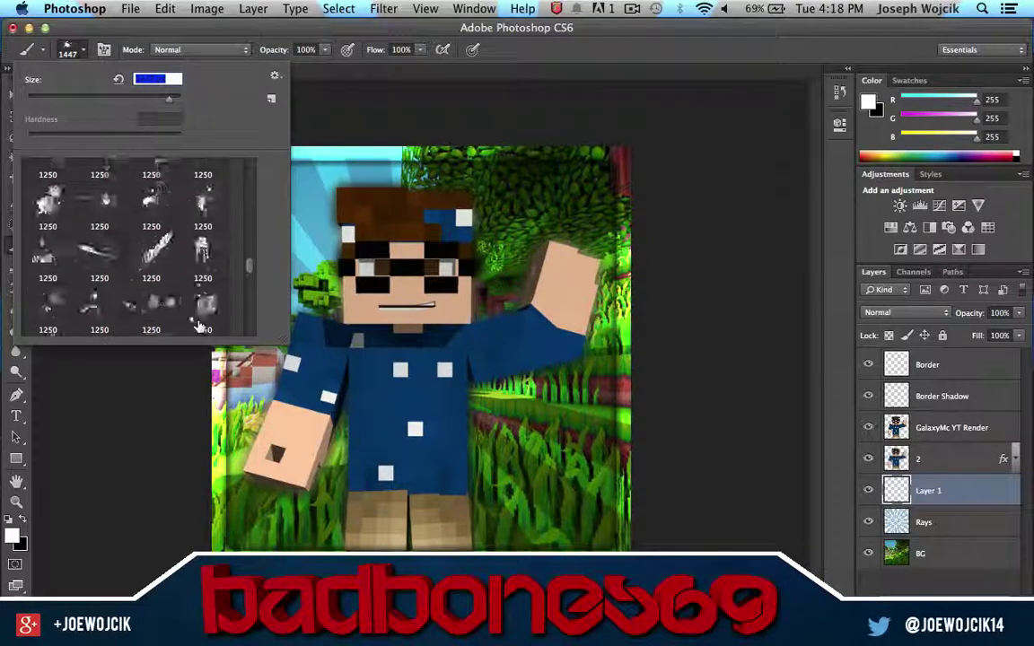
scroll(199, 305, "down", 2)
scroll(200, 305, "down", 1)
double_click(202, 315)
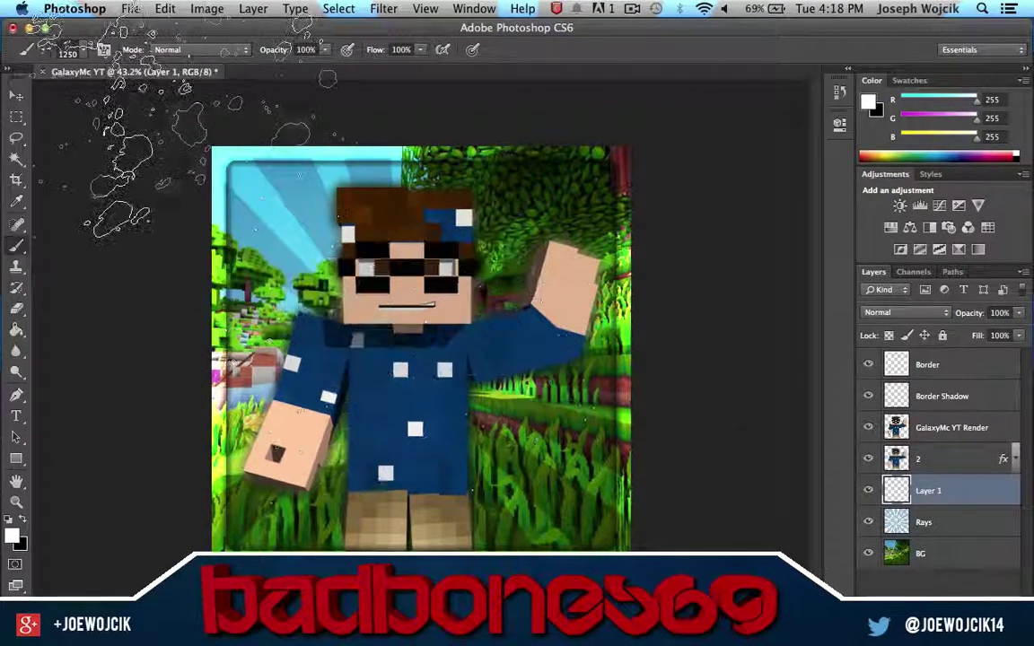
Step: Switch to a smaller winged splatter brush preset
left_click(70, 50)
scroll(115, 247, "down", 2)
scroll(115, 247, "down", 2)
scroll(117, 249, "up", 2)
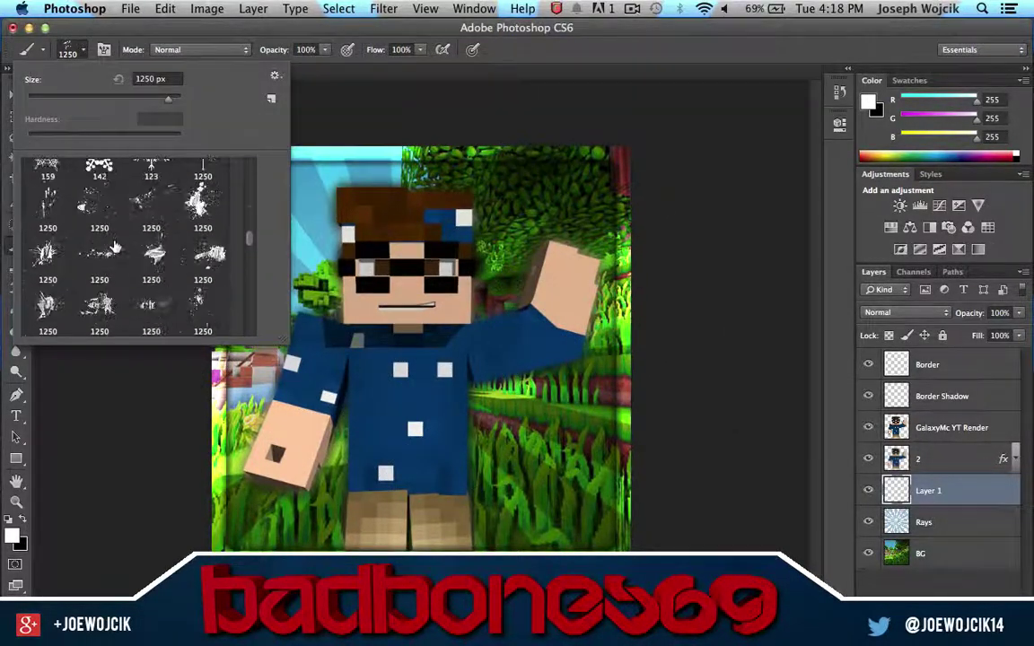
scroll(120, 253, "up", 2)
scroll(123, 257, "up", 2)
scroll(124, 258, "down", 3)
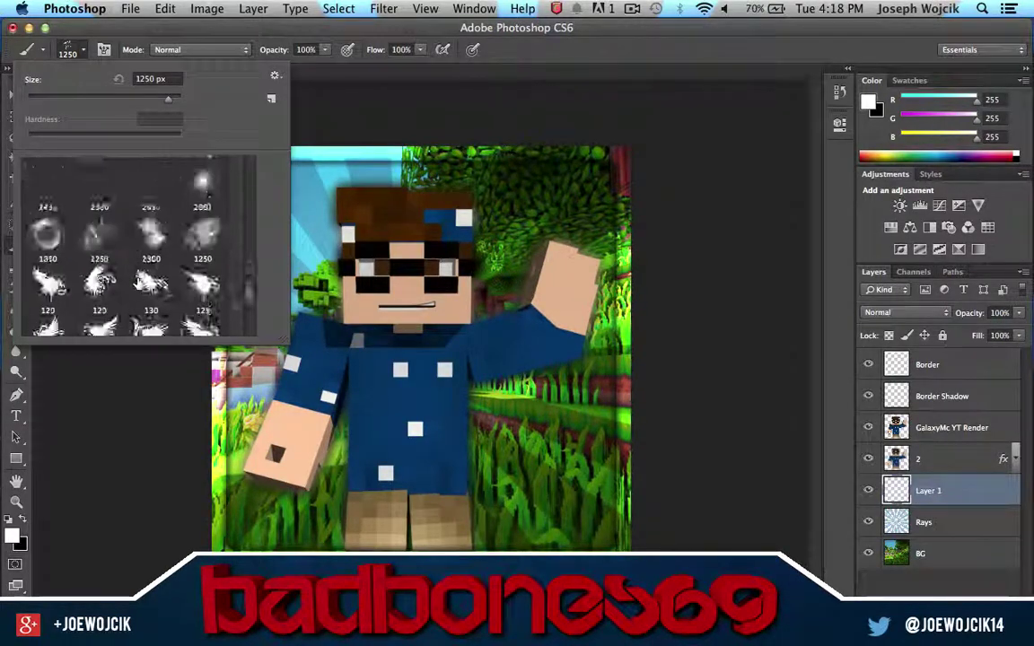
scroll(123, 259, "down", 3)
scroll(124, 258, "down", 3)
left_click(150, 283)
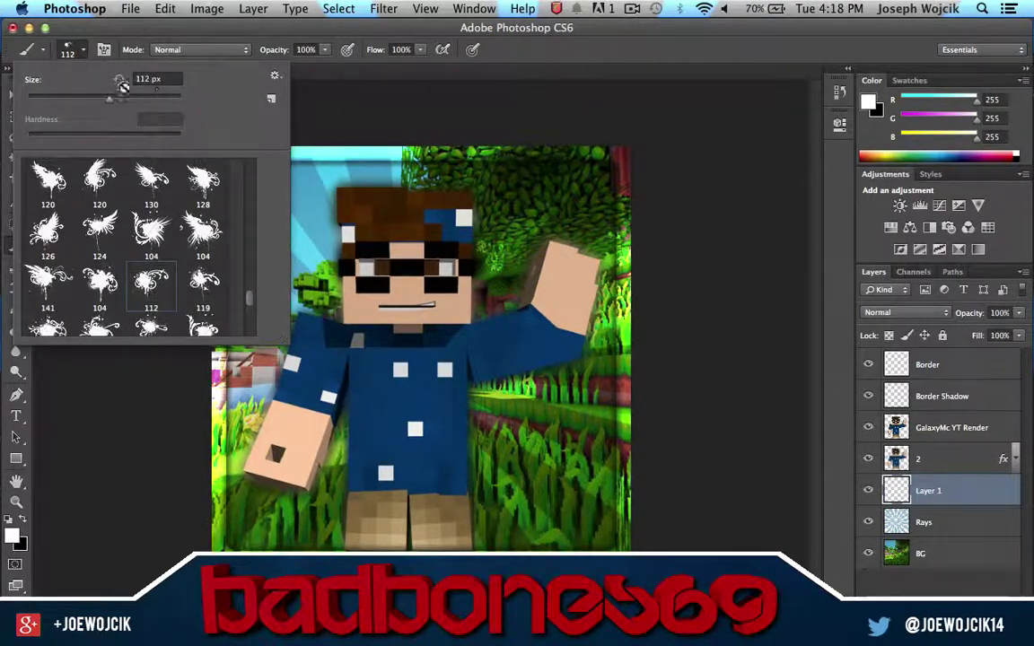
key("Return")
Step: Delete the empty Layer 1 and save the artwork as GalaxyMc YT.psd
key("v")
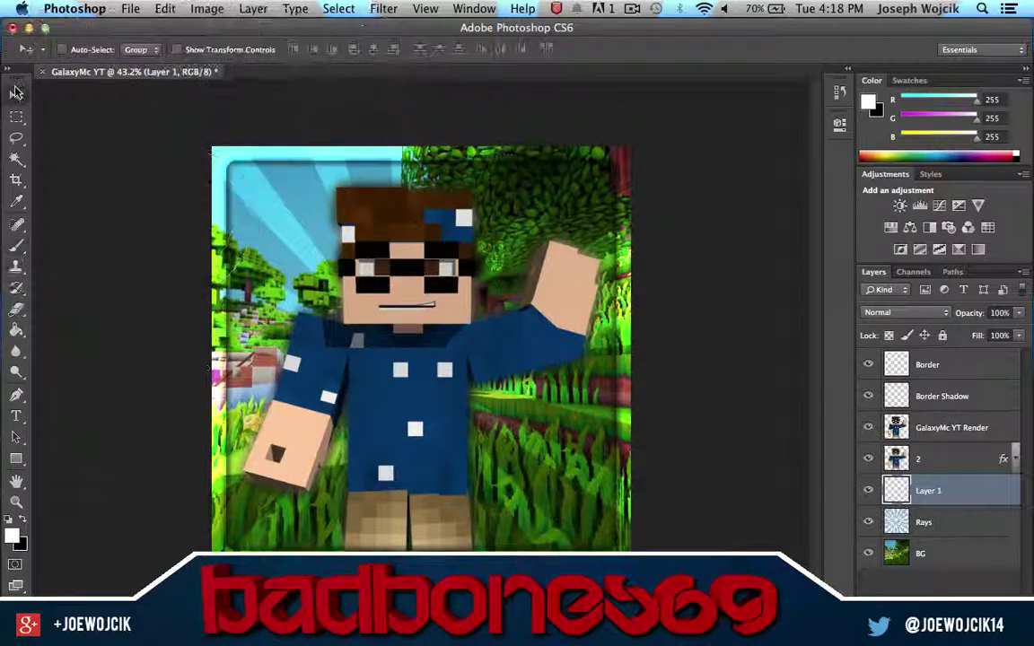
key("BackSpace")
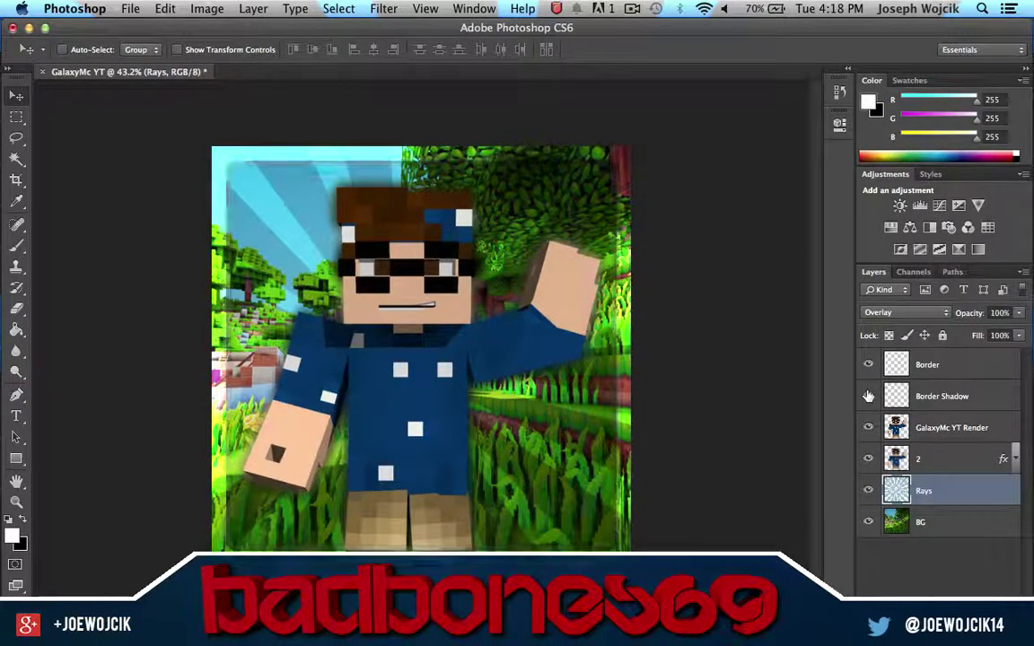
left_click(868, 524)
left_click(868, 523)
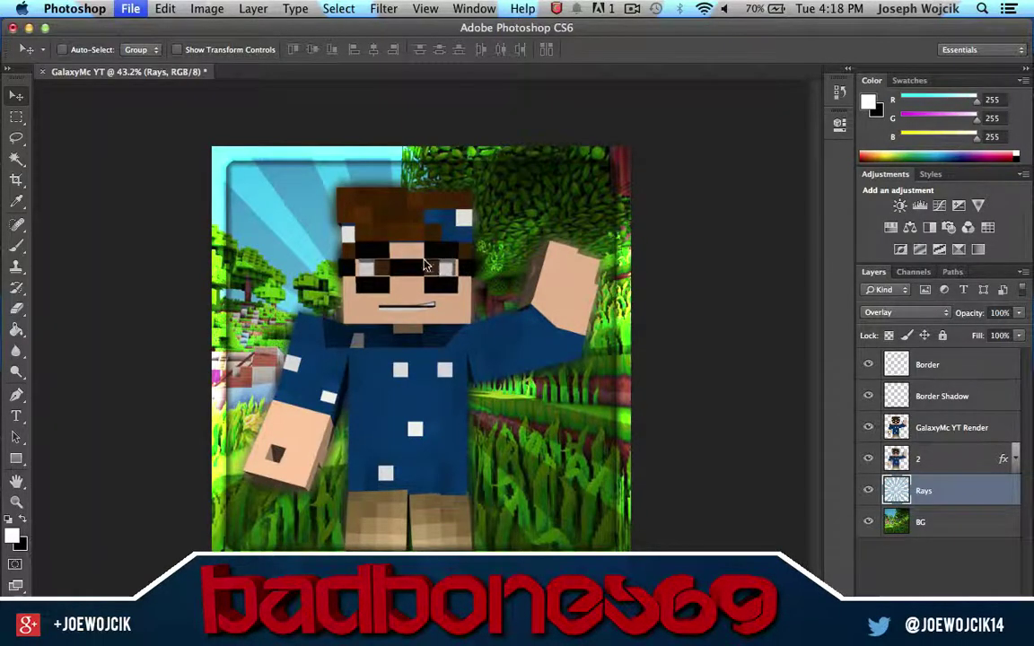
key("super+shift+s")
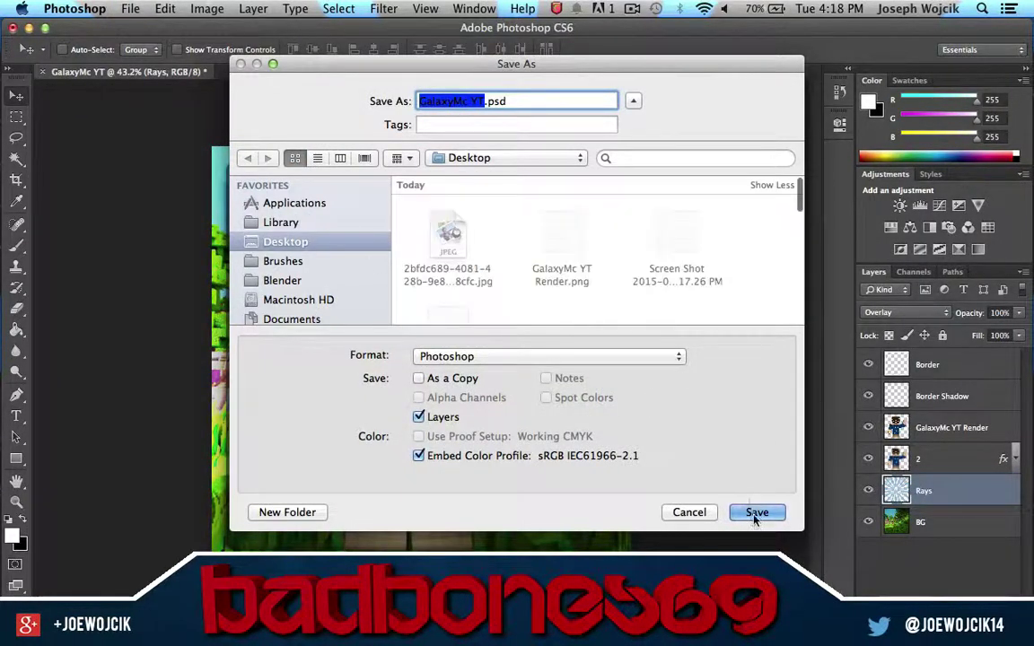
left_click(755, 512)
Step: Save a PNG copy as GalaxyMc YT.png with default PNG options
key("super+shift+s")
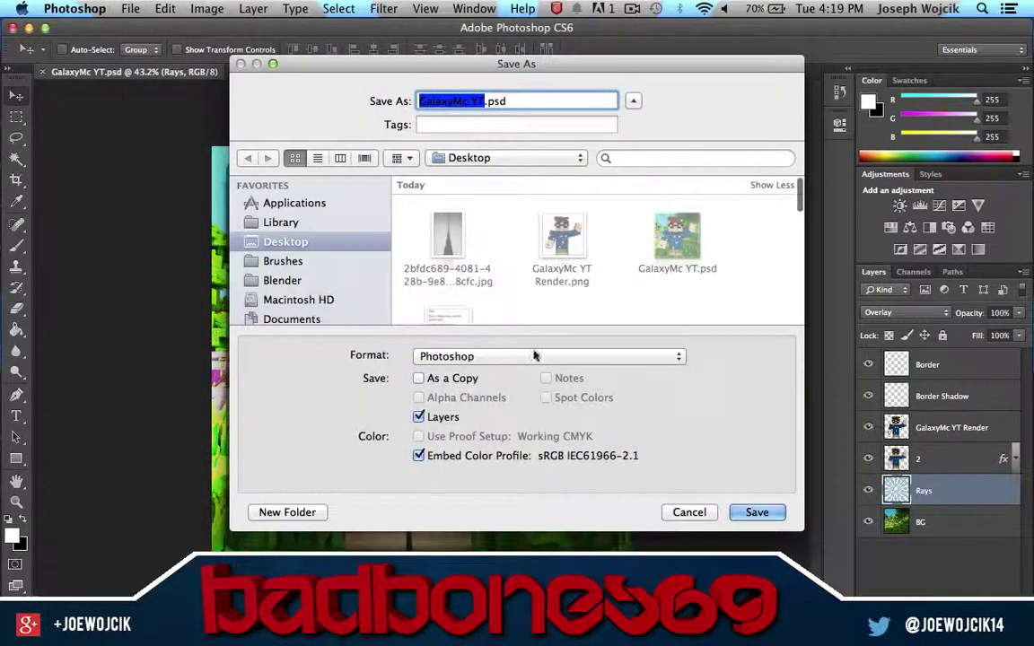
left_click(533, 355)
left_click(535, 619)
left_click(756, 511)
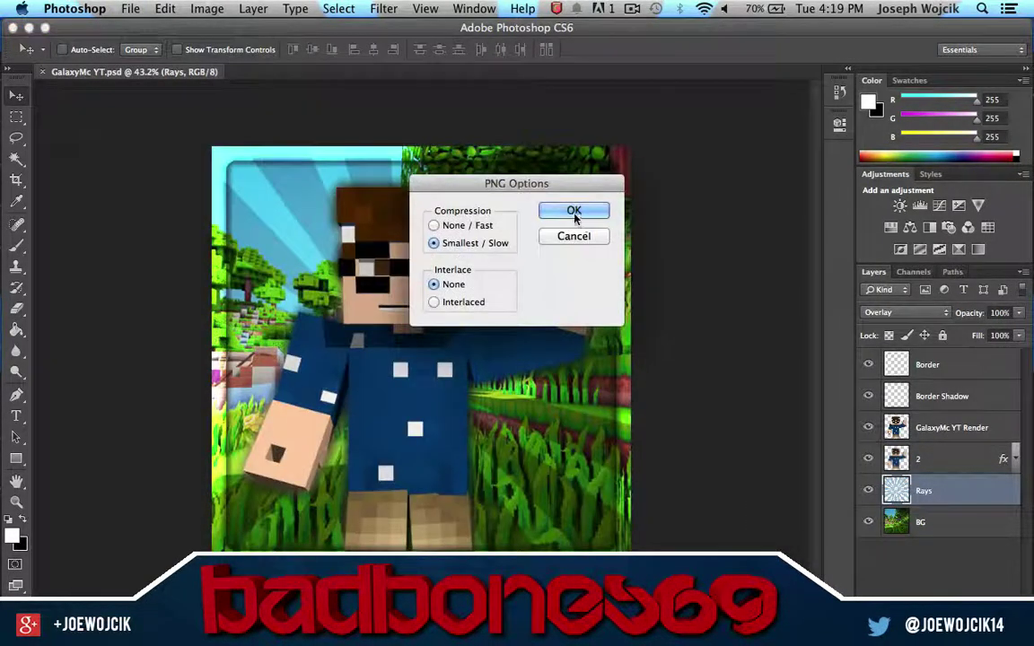
key("Return")
Step: Hide Photoshop and Quick Look GalaxyMc YT.png on the desktop
left_click(28, 28)
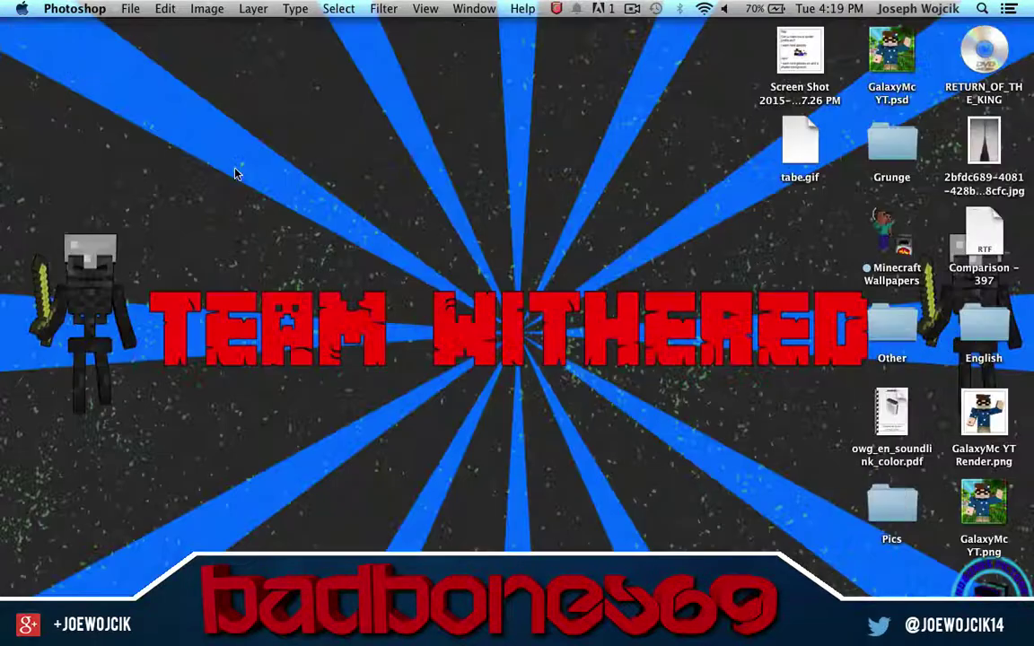
left_click(988, 505)
key("space")
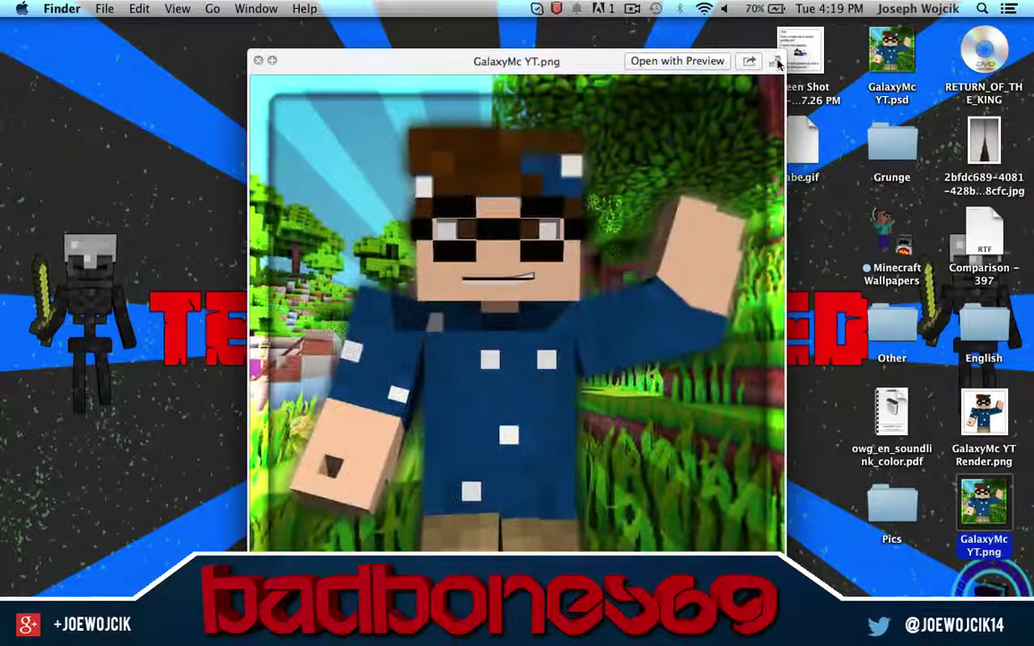